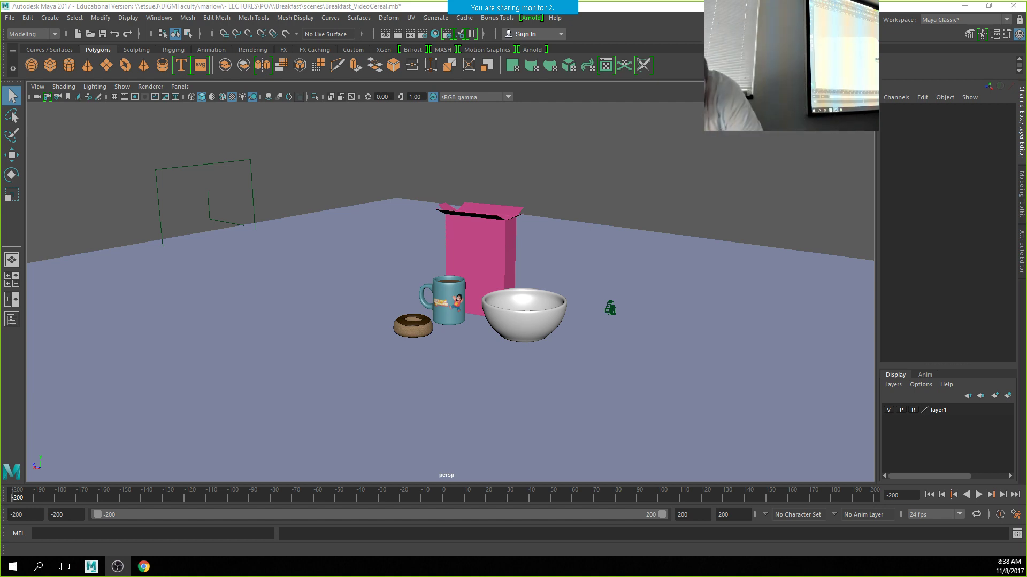
Set the start frame of the animation range to 0.
click(75, 514)
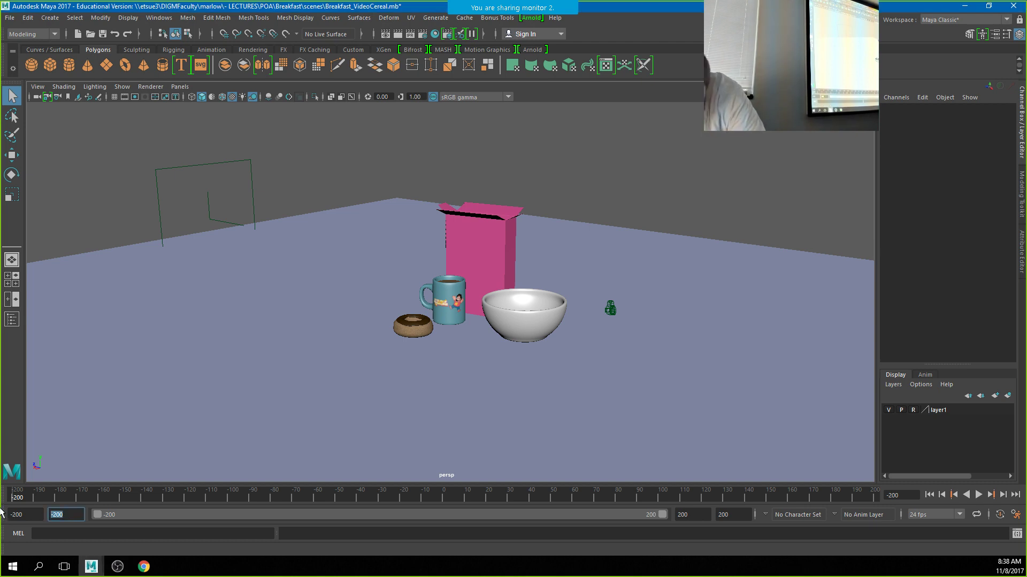
key(shift+Tab)
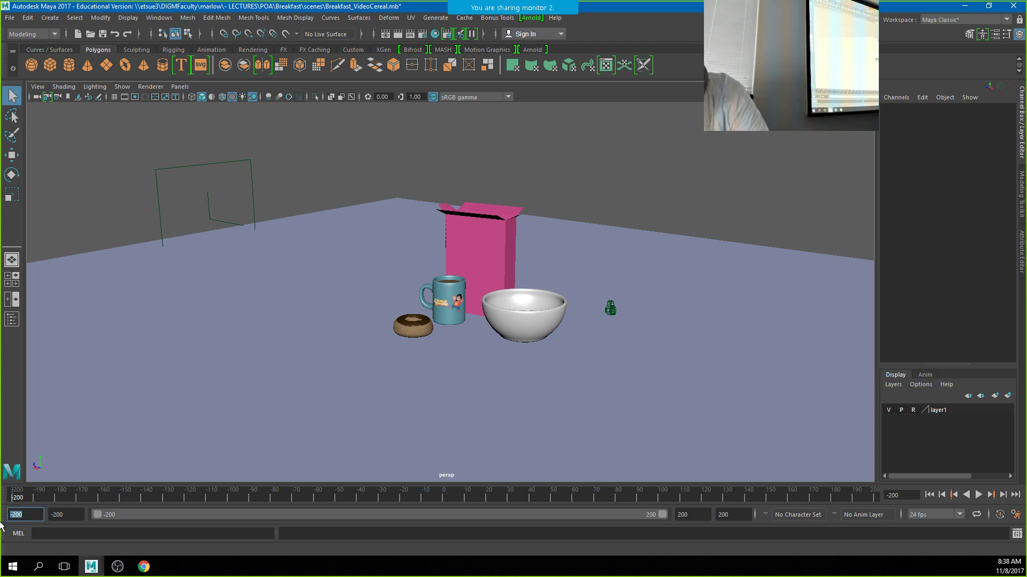
text(0)
key(Return)
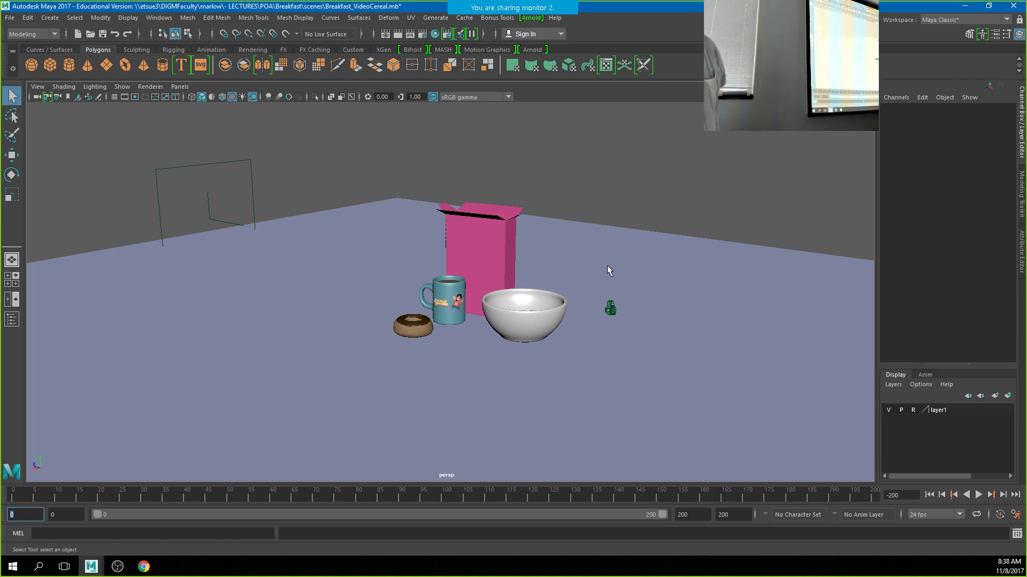
Play the box animation with the playback speed set to Play Every Frame, Max Real-time, and stop it.
click(978, 495)
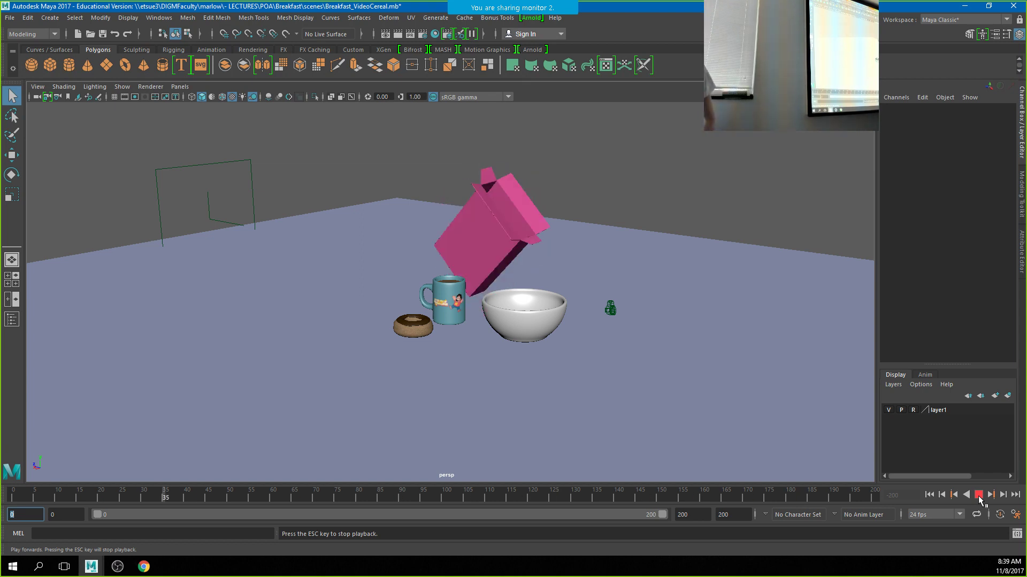
right_click(827, 494)
mouse_move(833, 413)
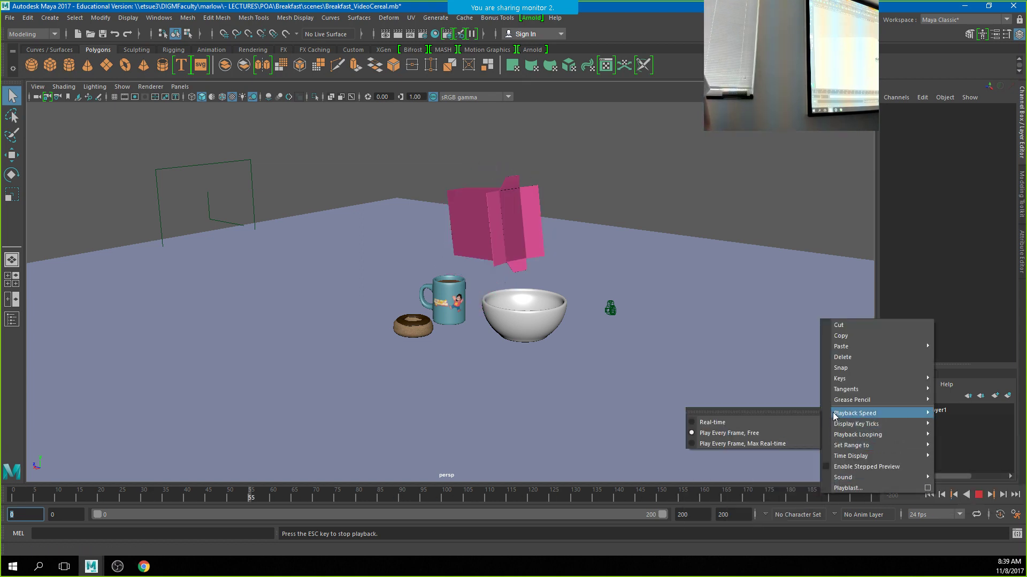
click(751, 444)
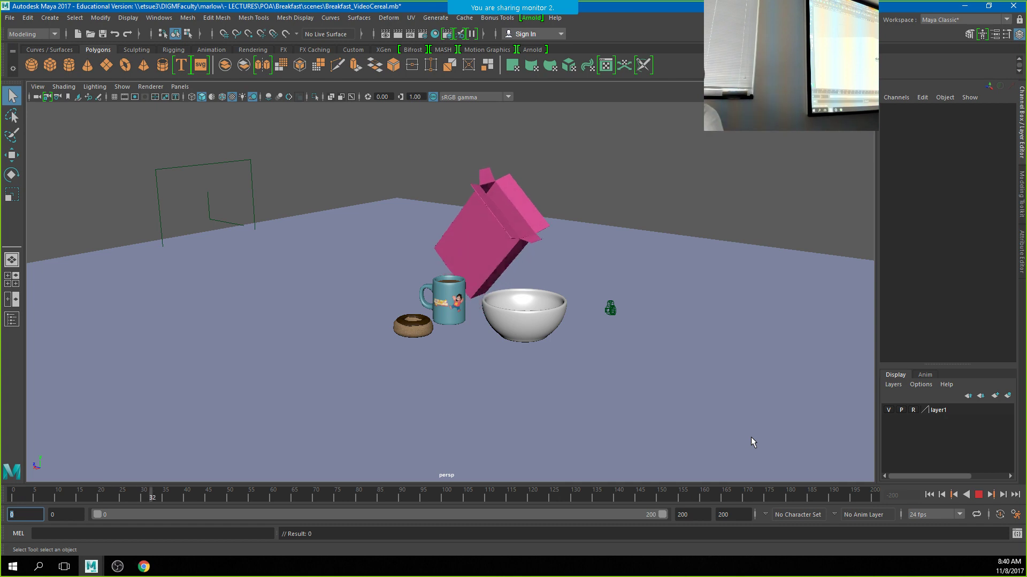
click(979, 494)
Delete all of the pink cereal box's animation keys from frame 0 to about 188 and check by playing the timeline.
click(488, 259)
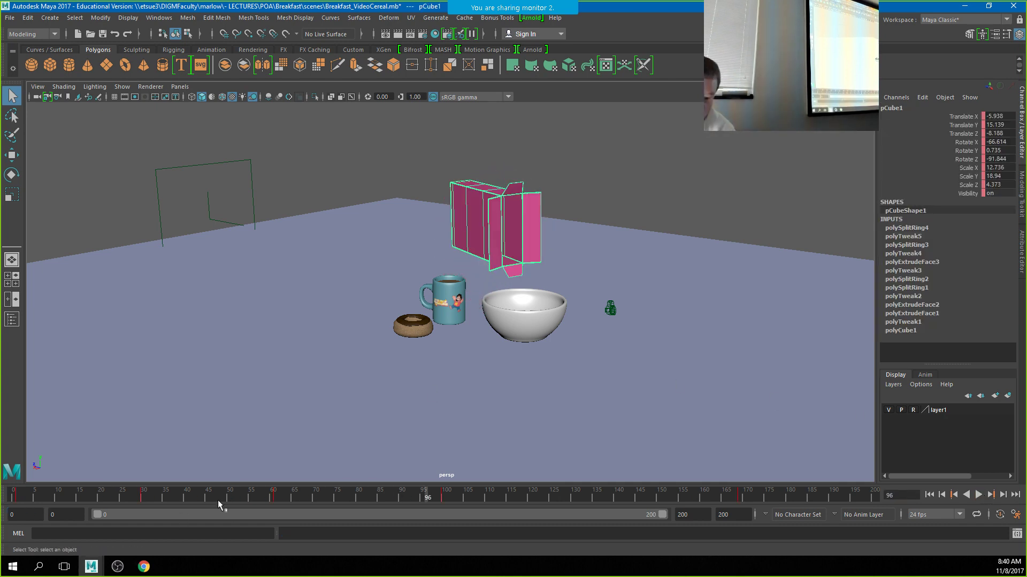
click(114, 492)
key(alt+v)
click(18, 495)
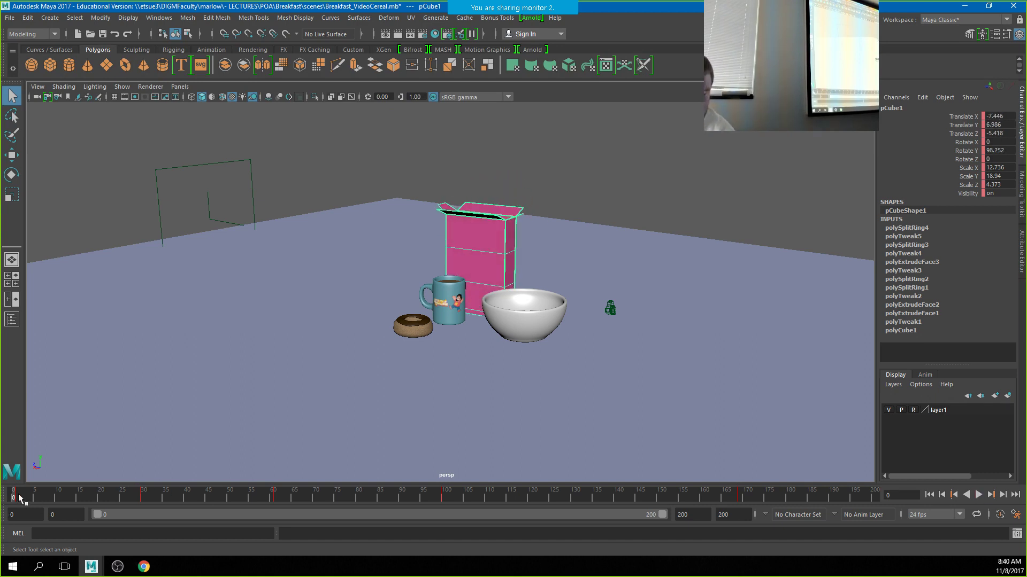
shift+drag(12, 497, 823, 496)
right_click(705, 497)
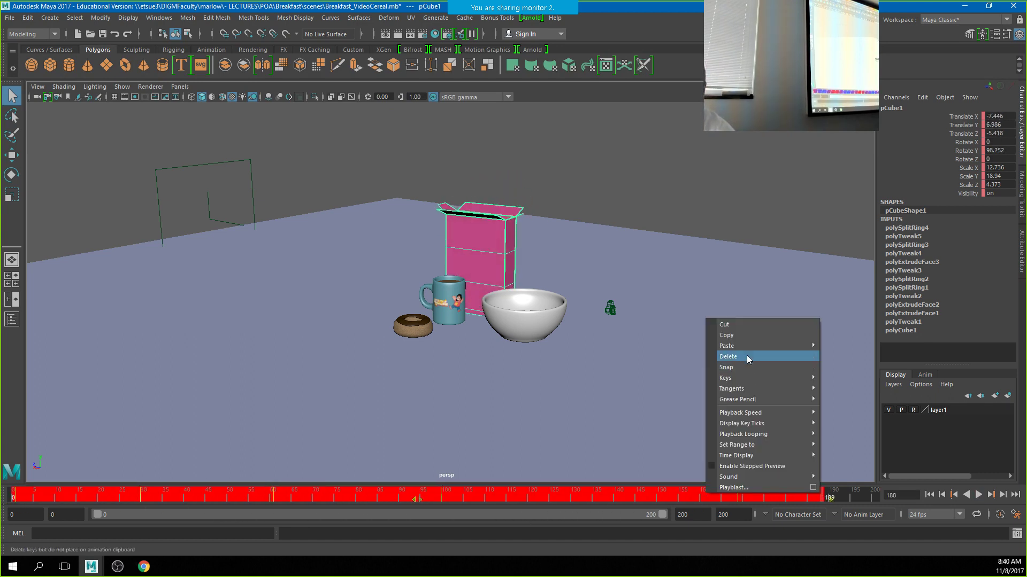
click(742, 356)
click(978, 494)
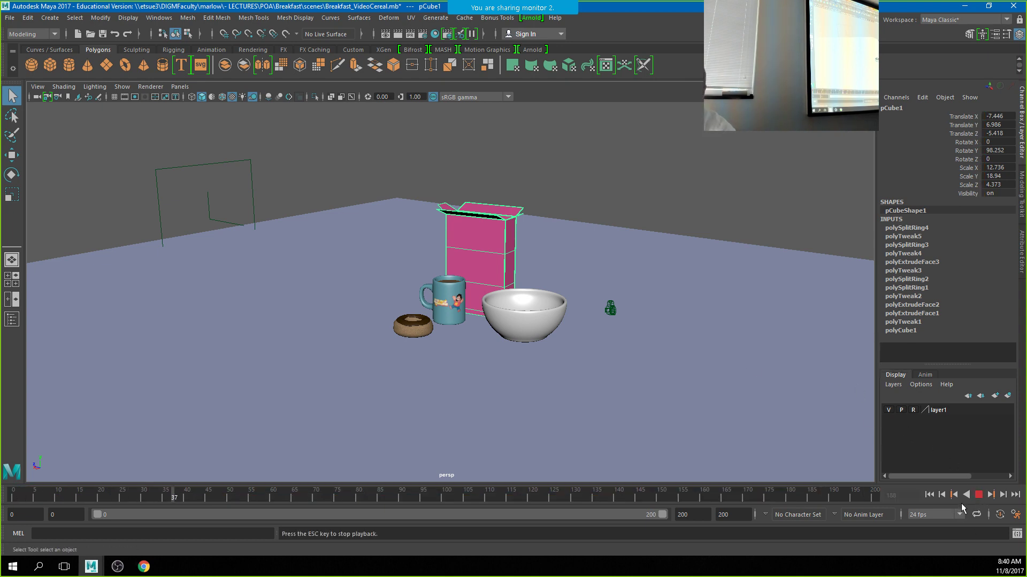
click(978, 495)
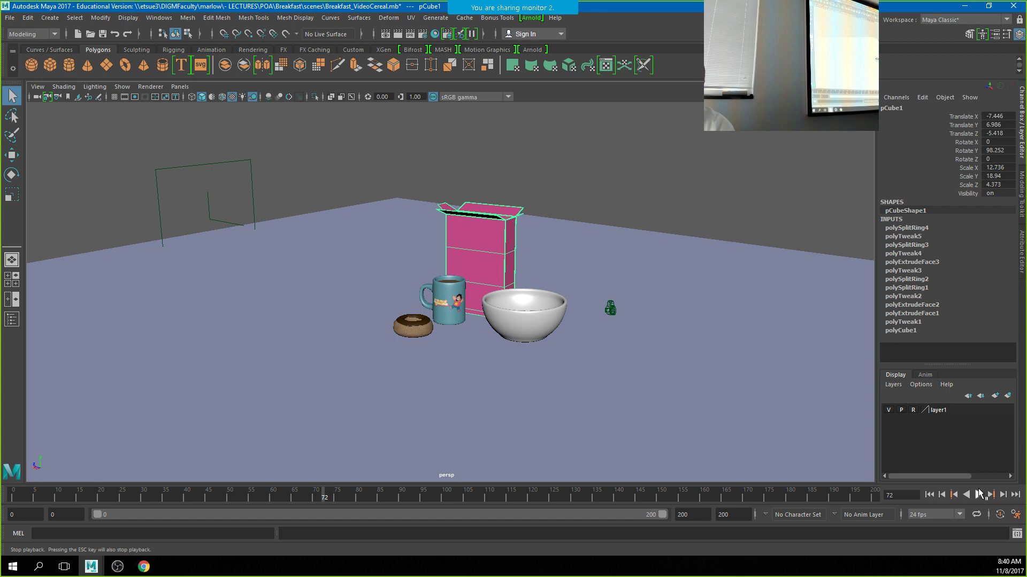
Create a polygon sphere and move it out past the bowl to about Translate Y 0.94, Translate Z -30.79.
click(562, 163)
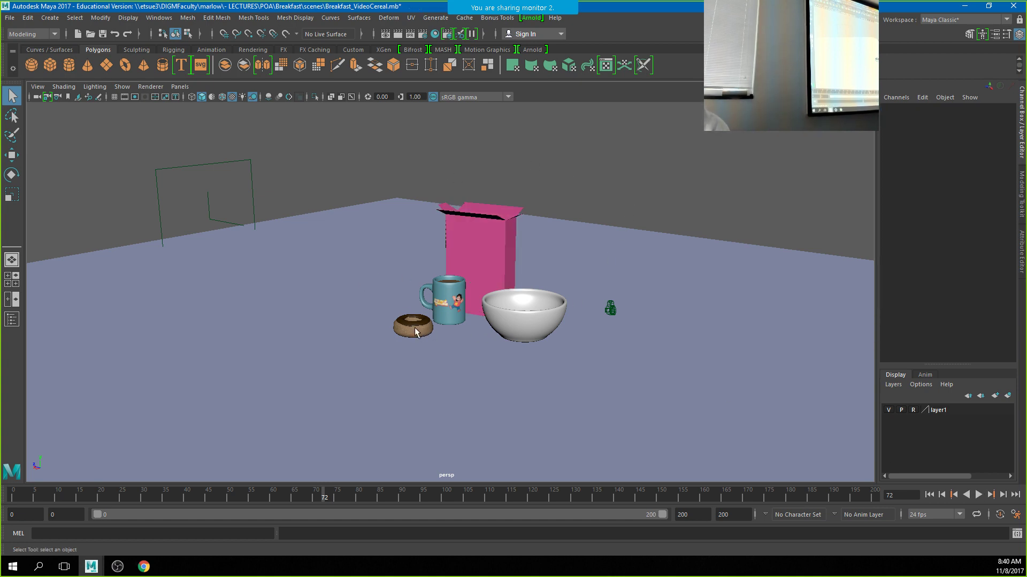
alt+drag(415, 331, 300, 323)
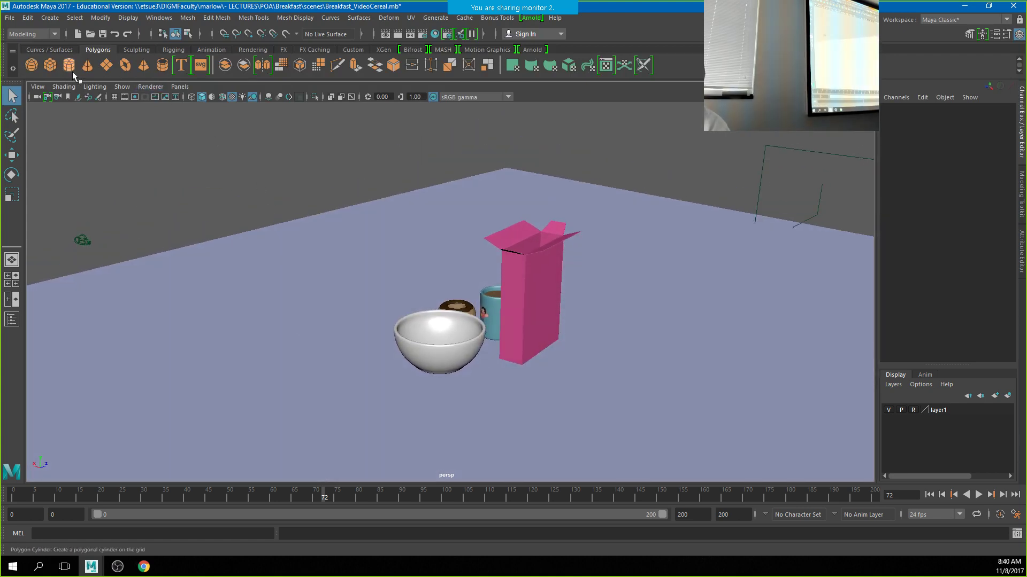
click(30, 65)
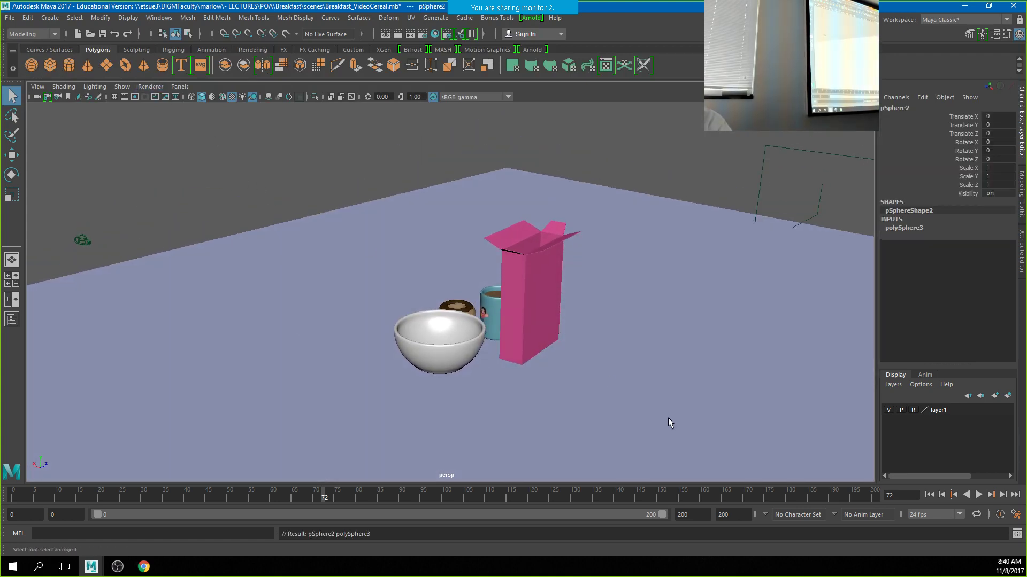
key(w)
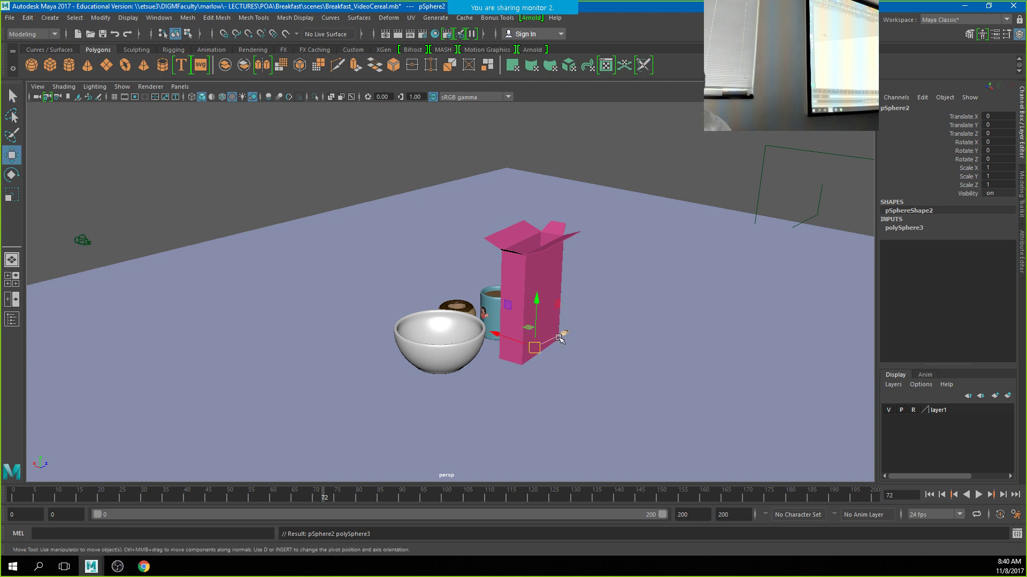
drag(562, 336, 406, 376)
key(f)
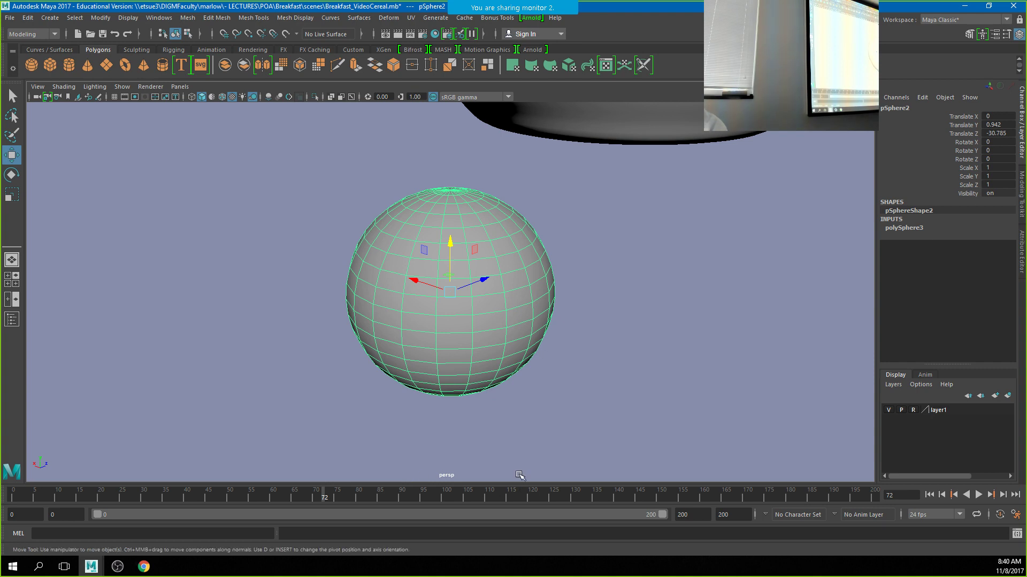
Scale the sphere down uniformly to about 0.41 and compare its size with the bowl and box.
scroll(593, 277, down, 5)
scroll(592, 277, down, 5)
alt+drag(505, 297, 579, 293)
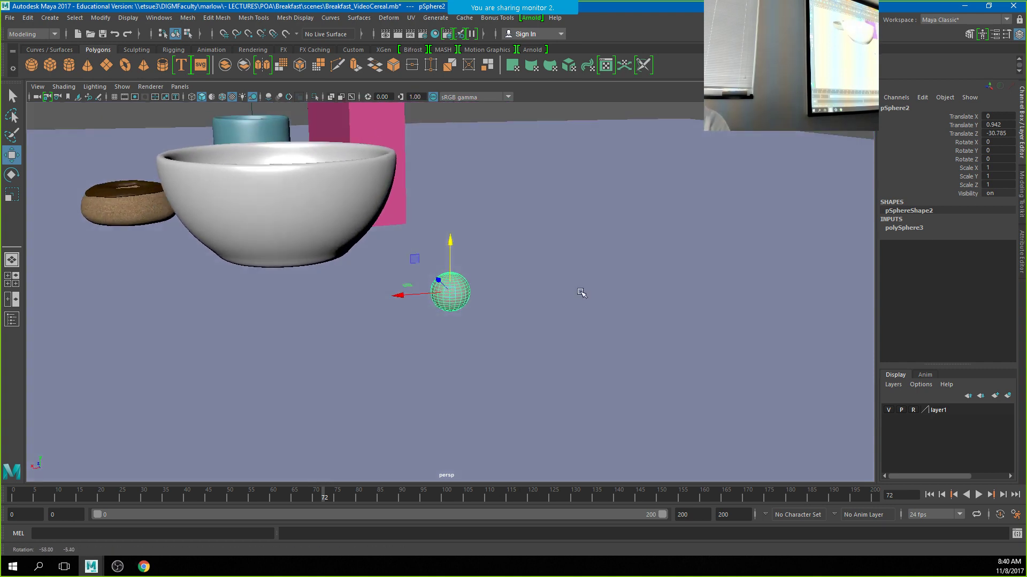
scroll(541, 265, down, 2)
alt+drag(541, 265, 525, 285)
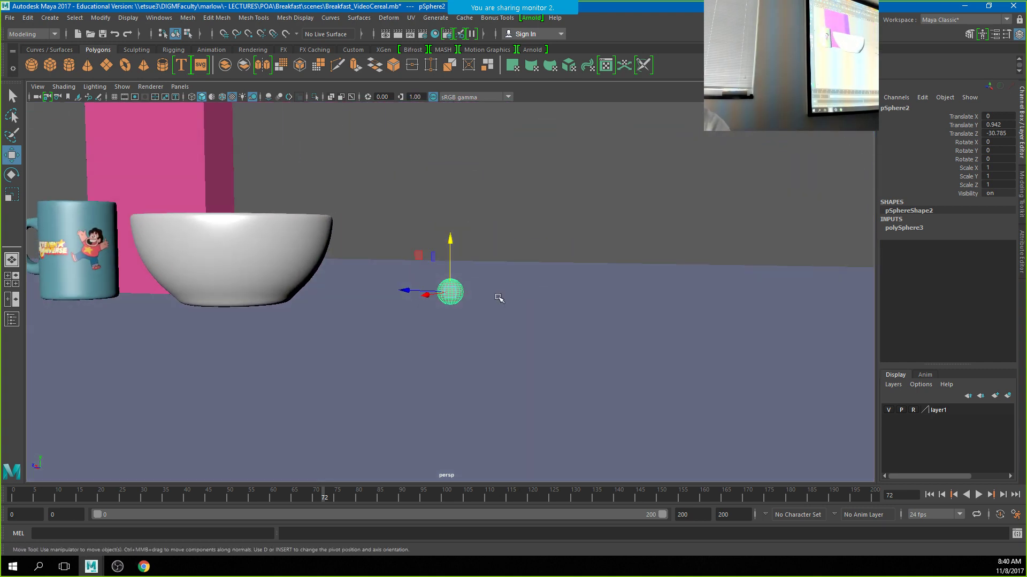
key(r)
drag(451, 293, 438, 300)
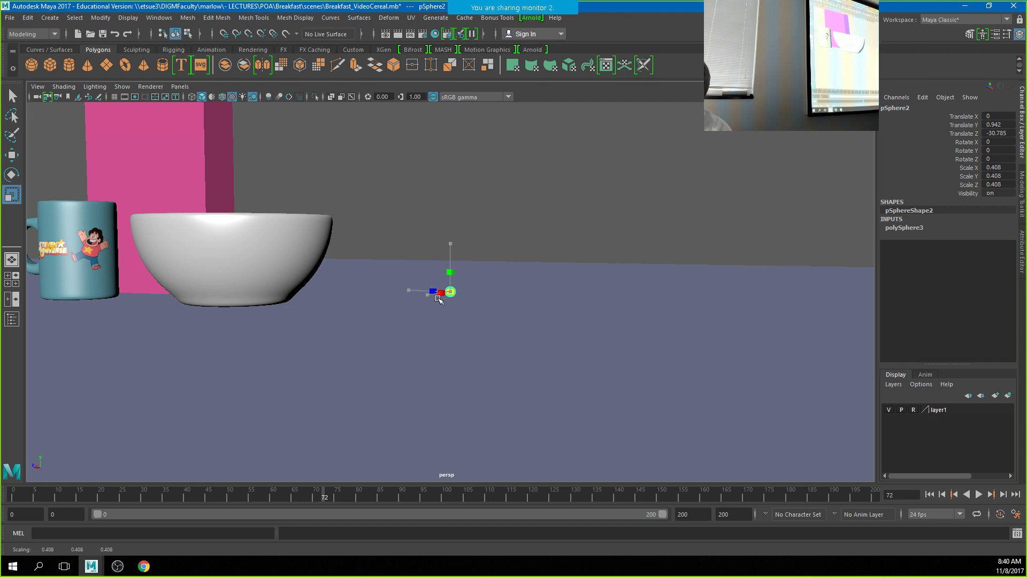
scroll(541, 303, up, 5)
alt+right_drag(579, 258, 639, 278)
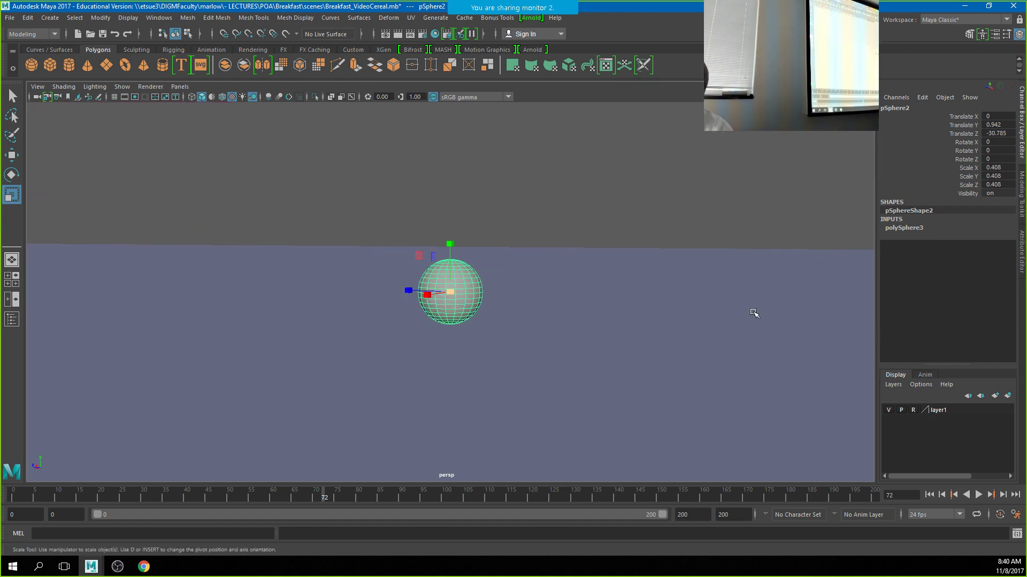
alt+right_drag(751, 314, 344, 241)
alt+drag(406, 228, 373, 283)
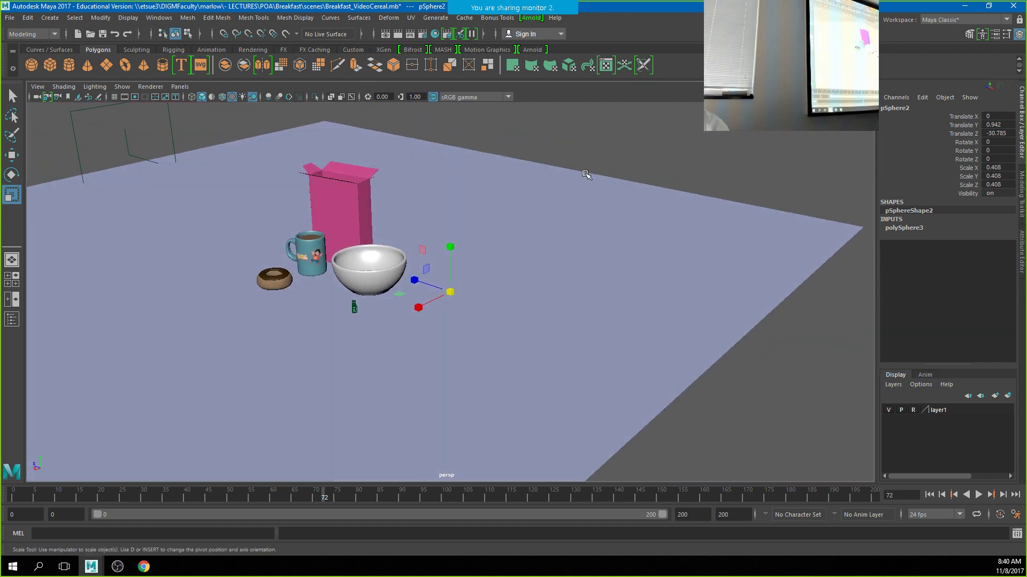
click(615, 154)
key(ctrl+z)
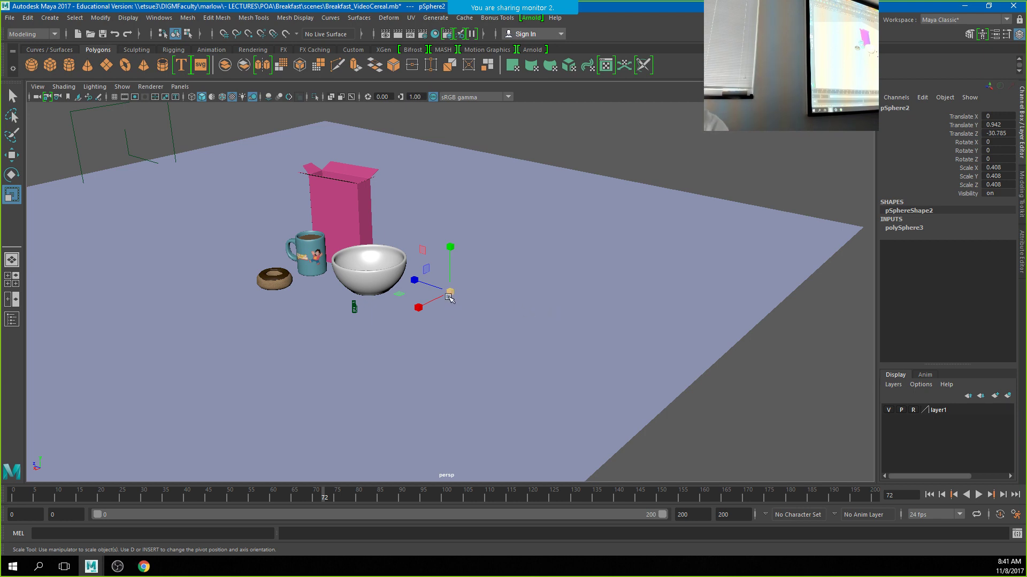
Switch to untextured shaded display and assign a new Arnold aiStandardSurface material to the sphere.
key(5)
scroll(452, 295, up, 5)
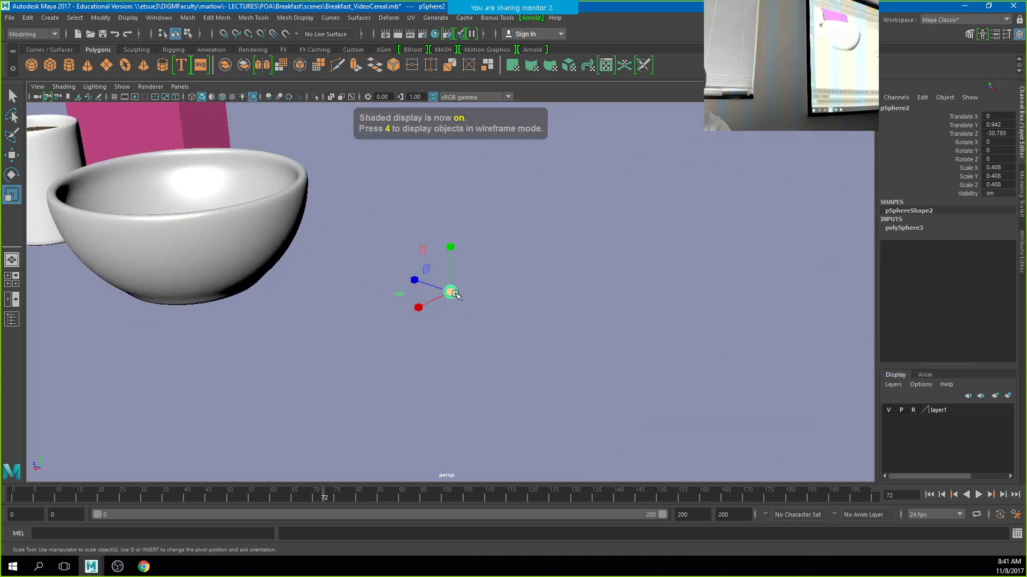
right_click(452, 293)
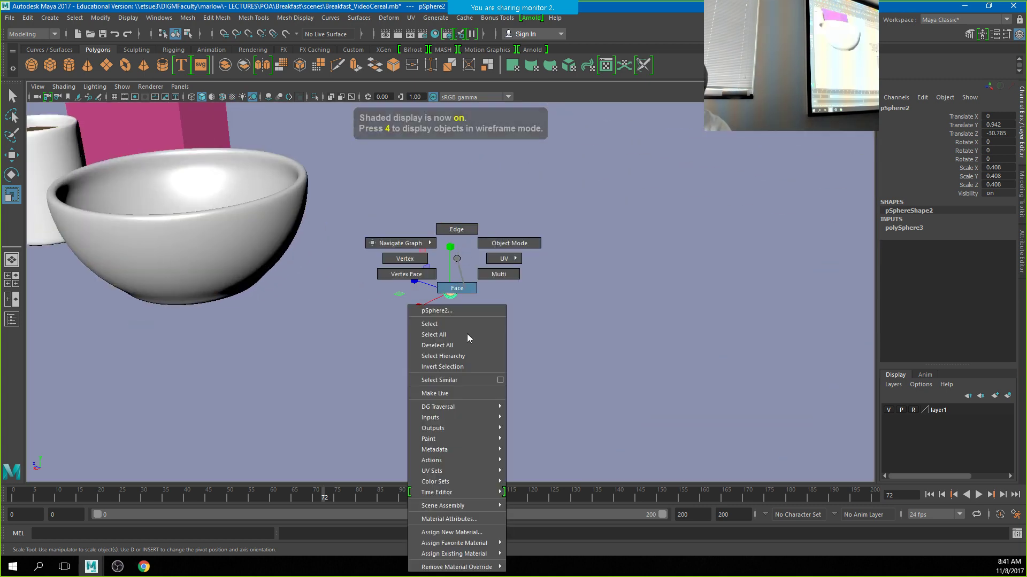
right_drag(467, 335, 476, 533)
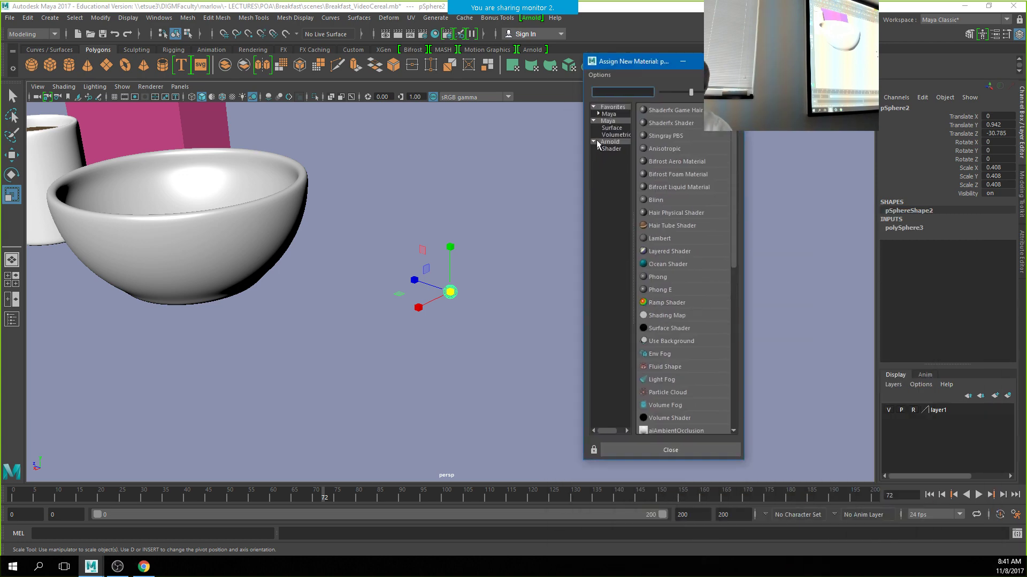
click(611, 149)
click(673, 187)
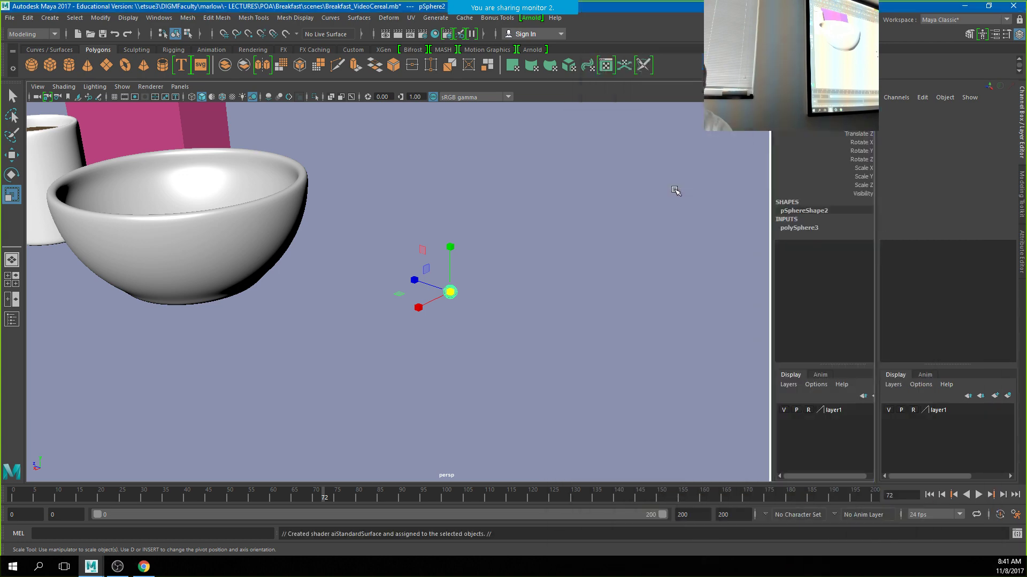
click(963, 106)
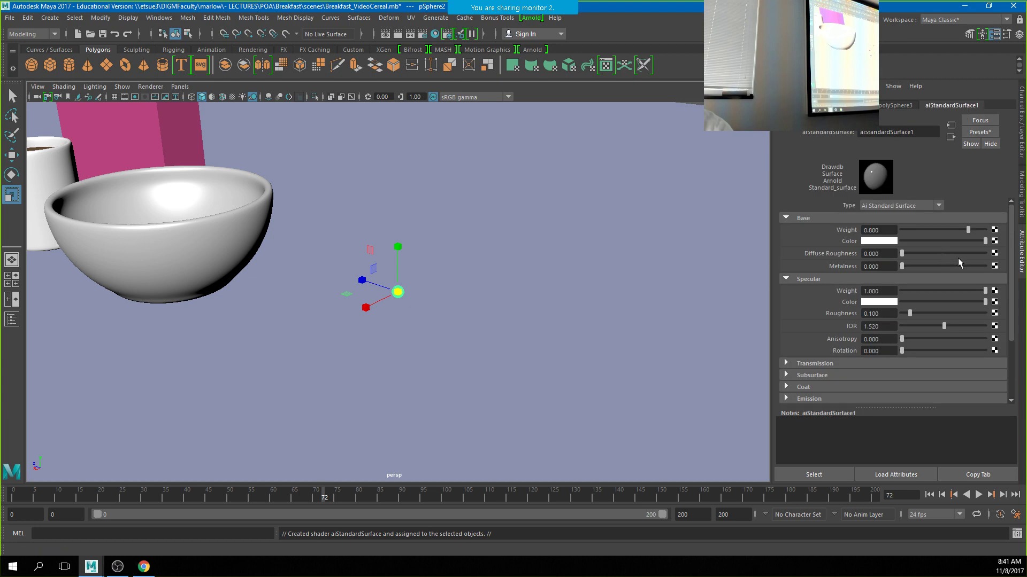
Set the sphere material's specular weight to about 0.578, roughness to about 0.396 and IOR to about 1.013.
drag(985, 291, 930, 327)
click(963, 314)
click(911, 313)
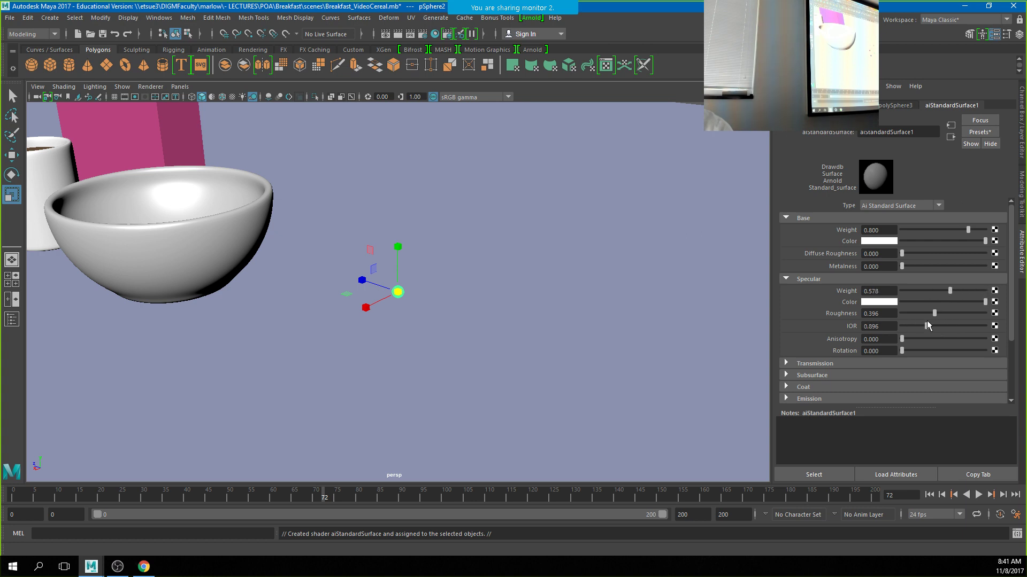
Set the sphere material's base color to a dark brown with about H 24.4, S 0.493, V 0.120.
click(888, 242)
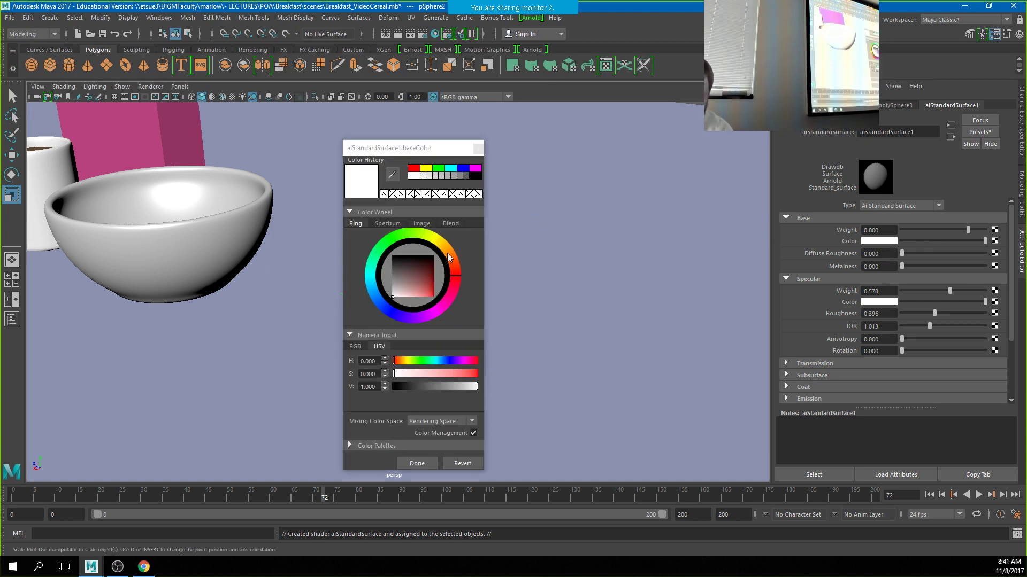
drag(448, 258, 411, 279)
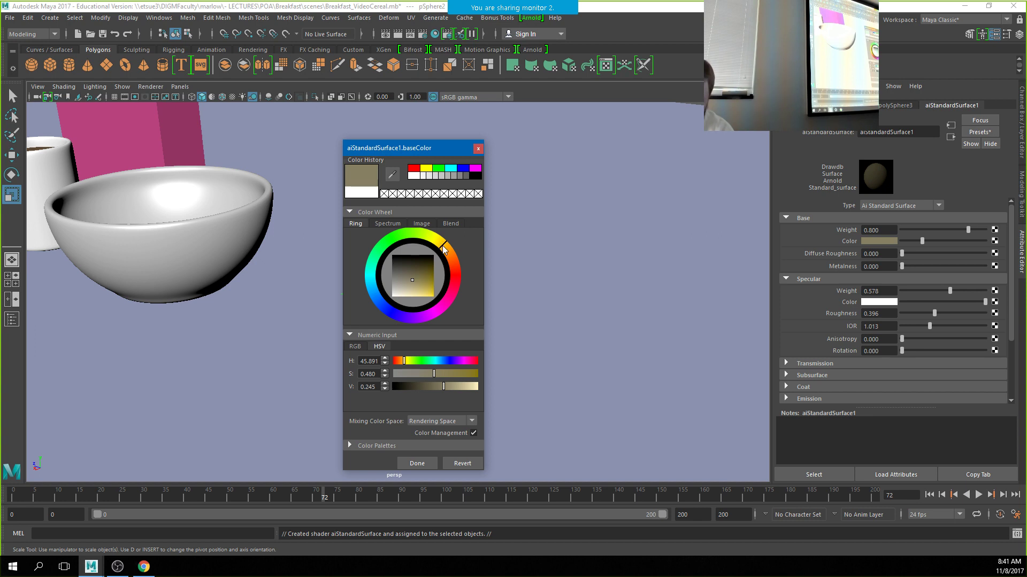
mouse_move(442, 250)
mouse_down()
mouse_move(450, 271)
mouse_move(452, 258)
mouse_move(412, 272)
mouse_up()
click(412, 270)
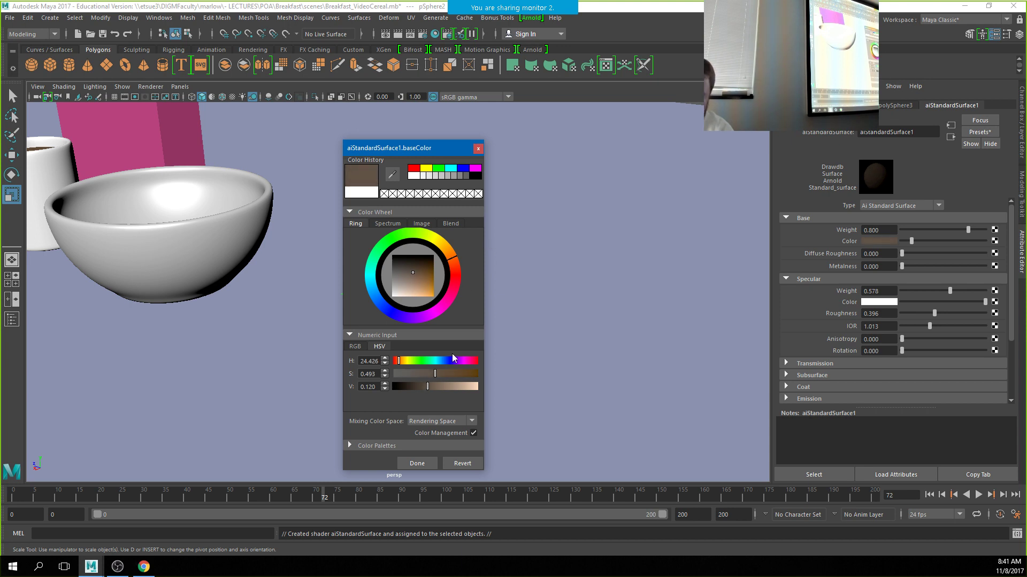
click(417, 464)
click(481, 244)
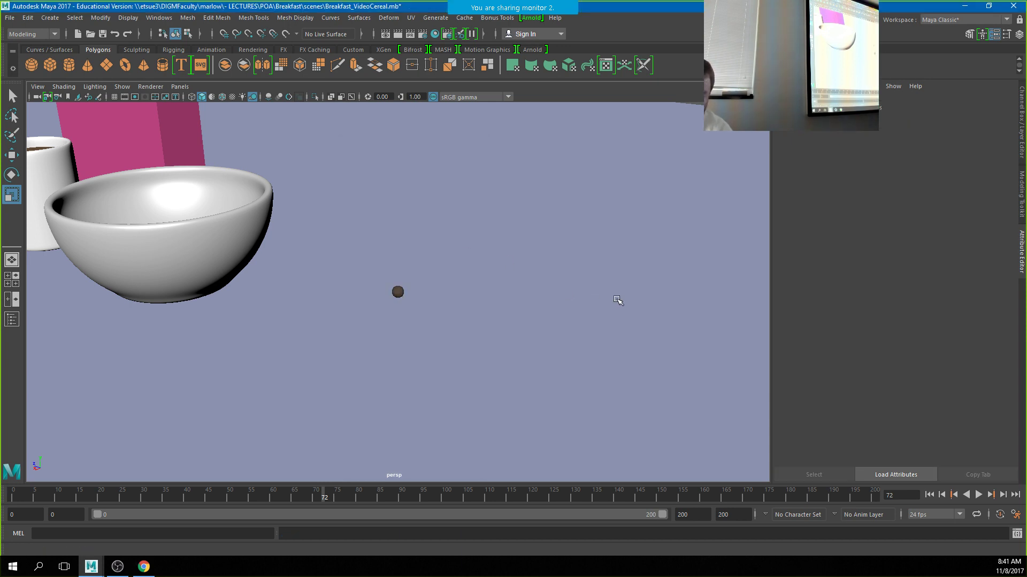
Turn on shaded display with texture maps and select the small brown sphere beside the bowl.
alt+right_drag(618, 301, 330, 231)
alt+drag(473, 331, 436, 310)
alt+right_drag(337, 284, 440, 301)
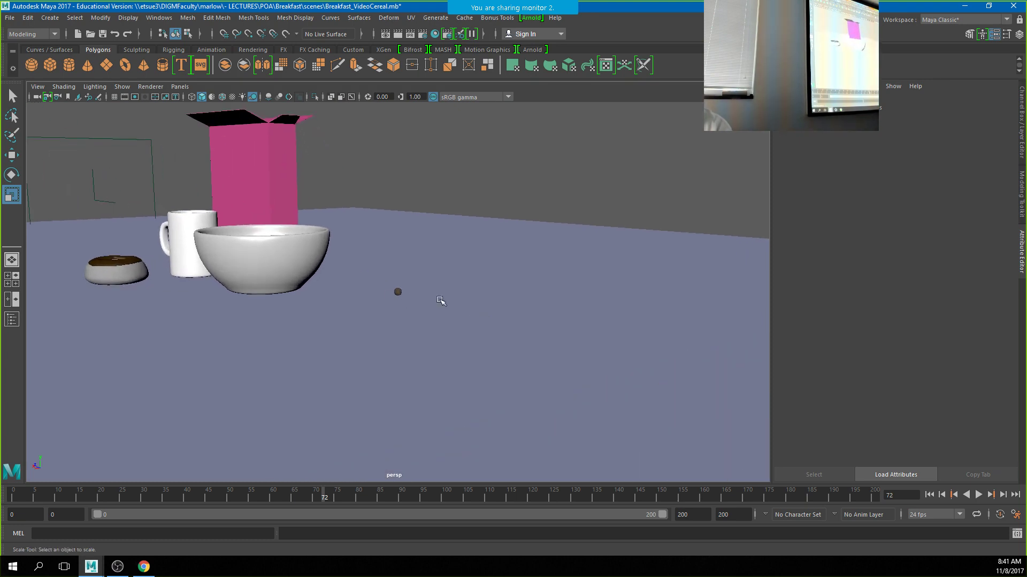
alt+middle_drag(440, 301, 460, 304)
key(6)
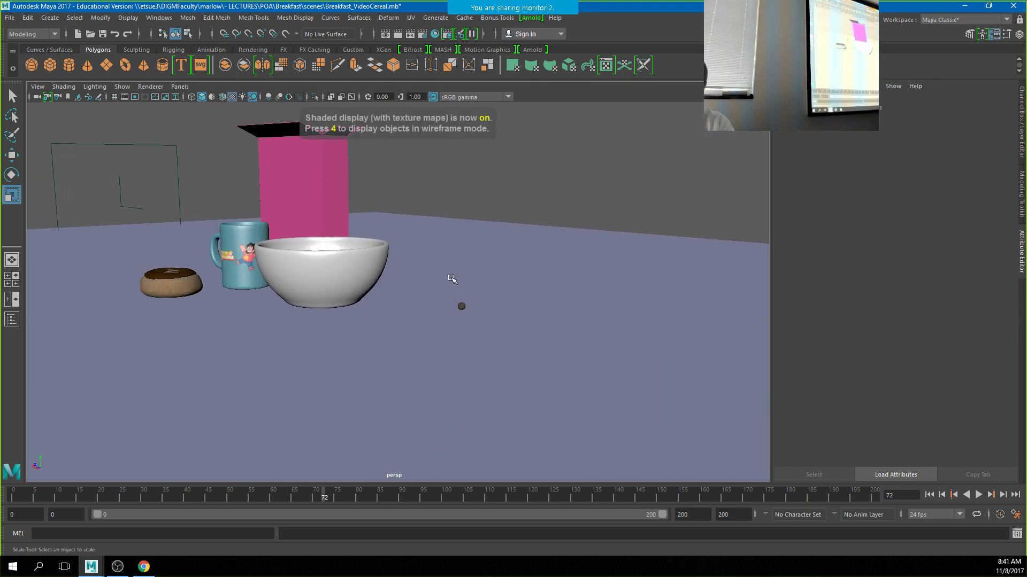
click(461, 306)
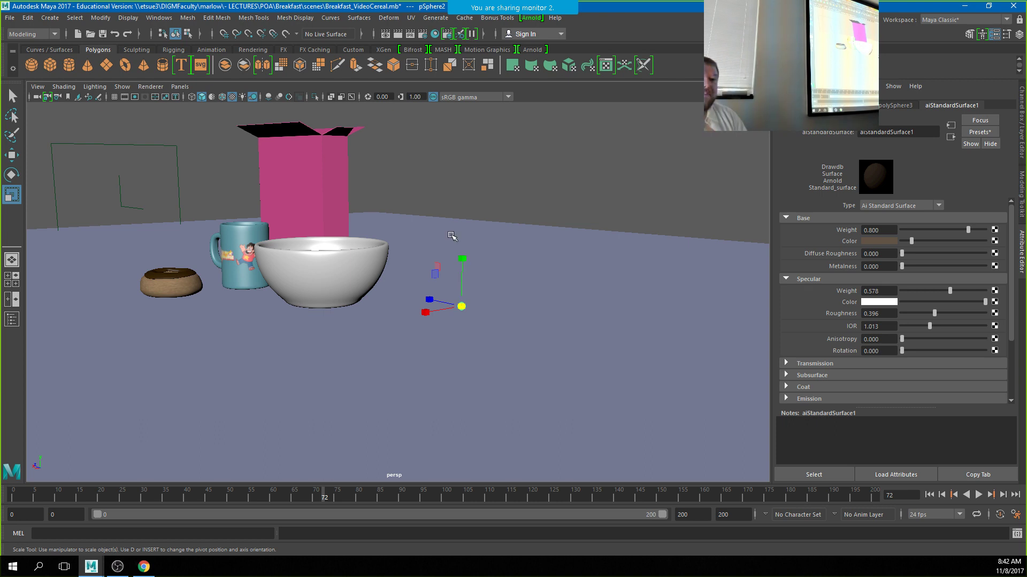
Switch to the FX menu set and create an nParticle emitter.
click(37, 32)
click(32, 85)
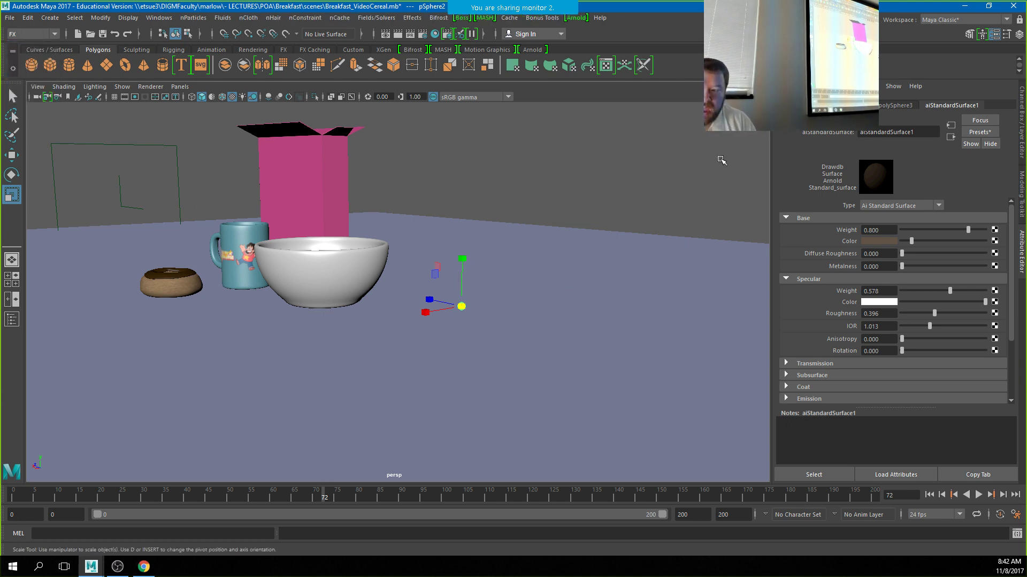
alt+middle_drag(417, 206, 503, 254)
click(190, 19)
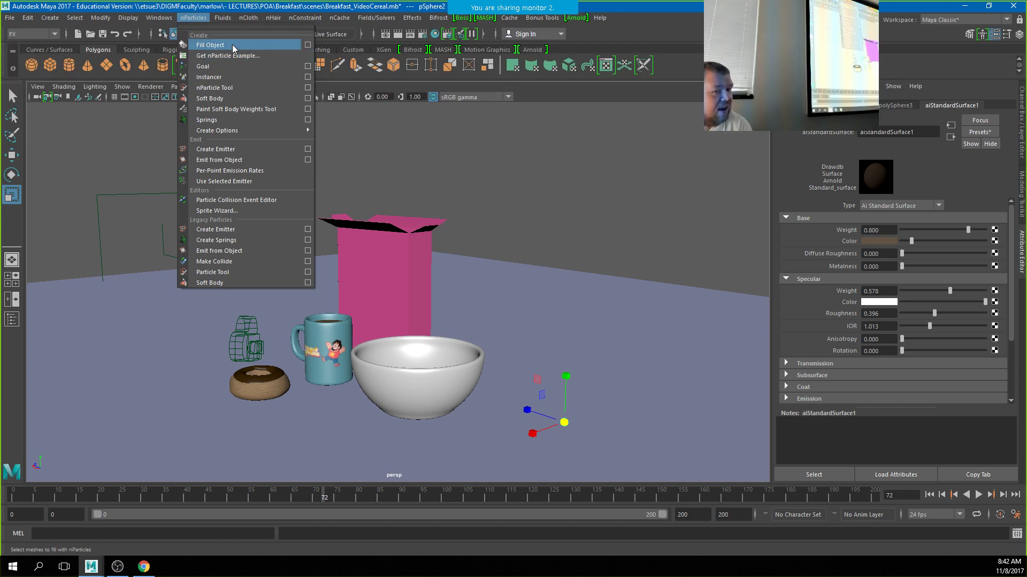
click(260, 149)
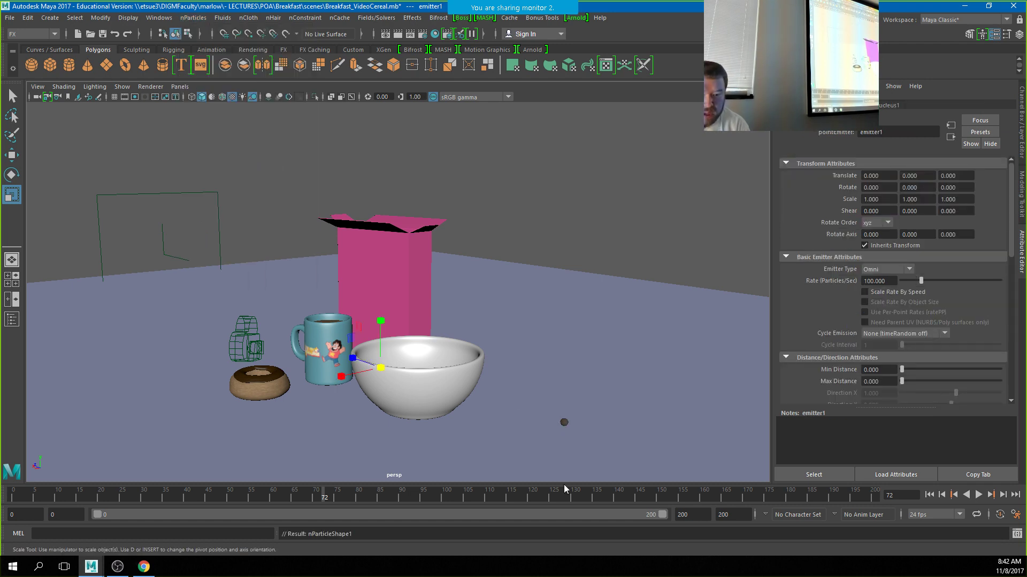
Show the Outliner and delete the emitter together with its nParticle1 and nucleus1 nodes.
click(12, 319)
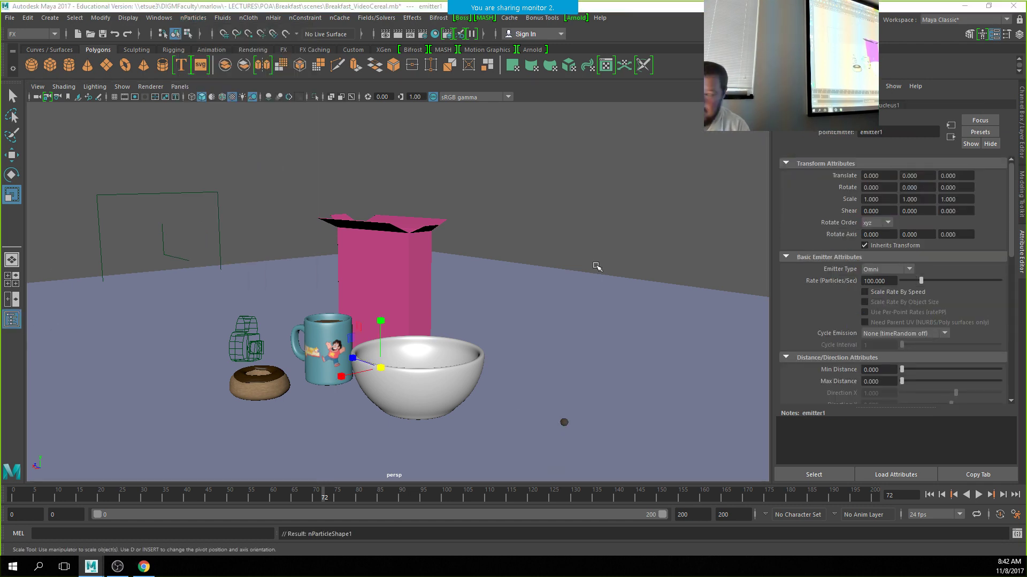
drag(0, 206, 10, 133)
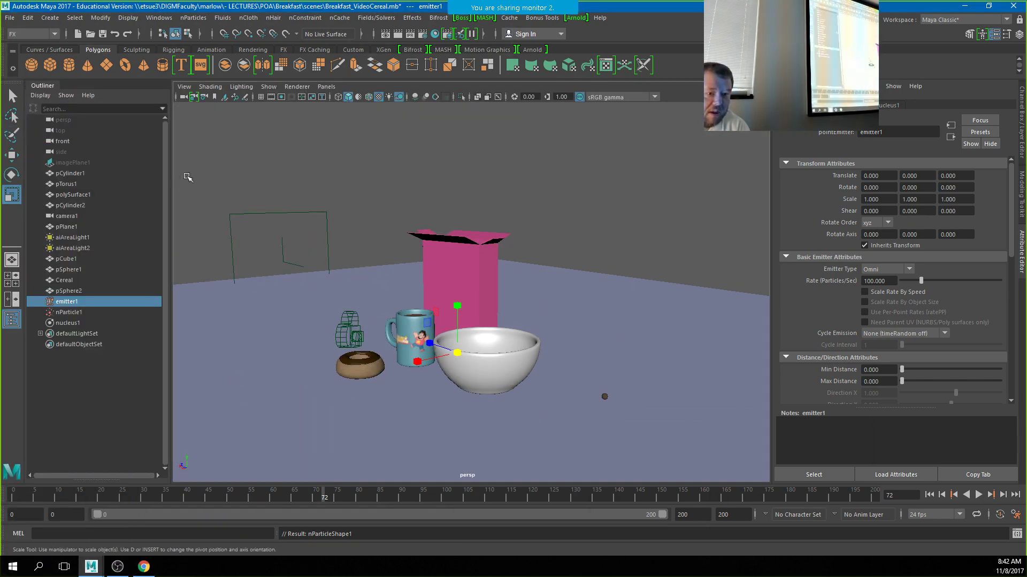
shift+click(72, 324)
key(Delete)
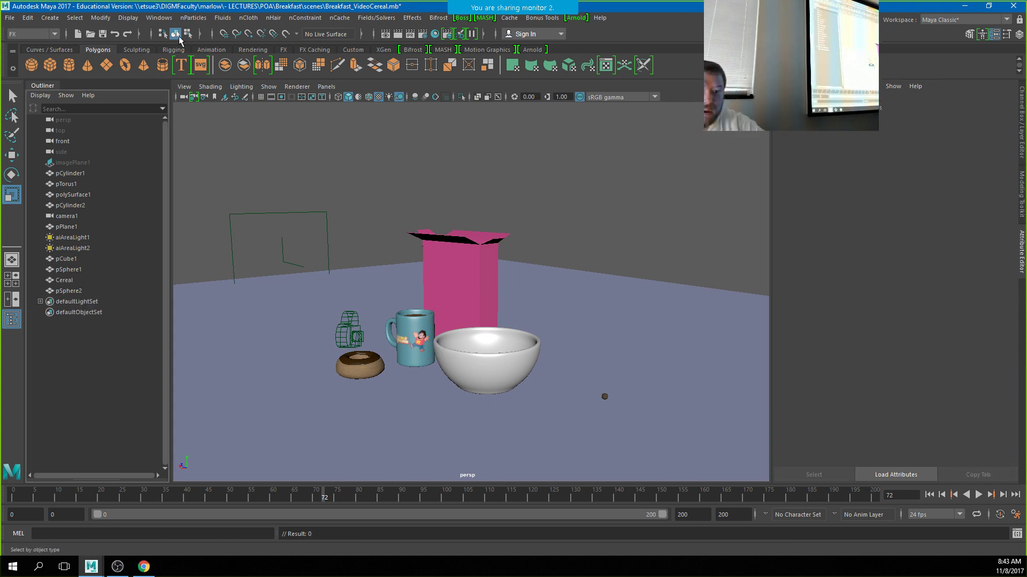
Create a new nParticle emitter and review the attributes of its nParticle1 and nucleus1 nodes.
click(193, 19)
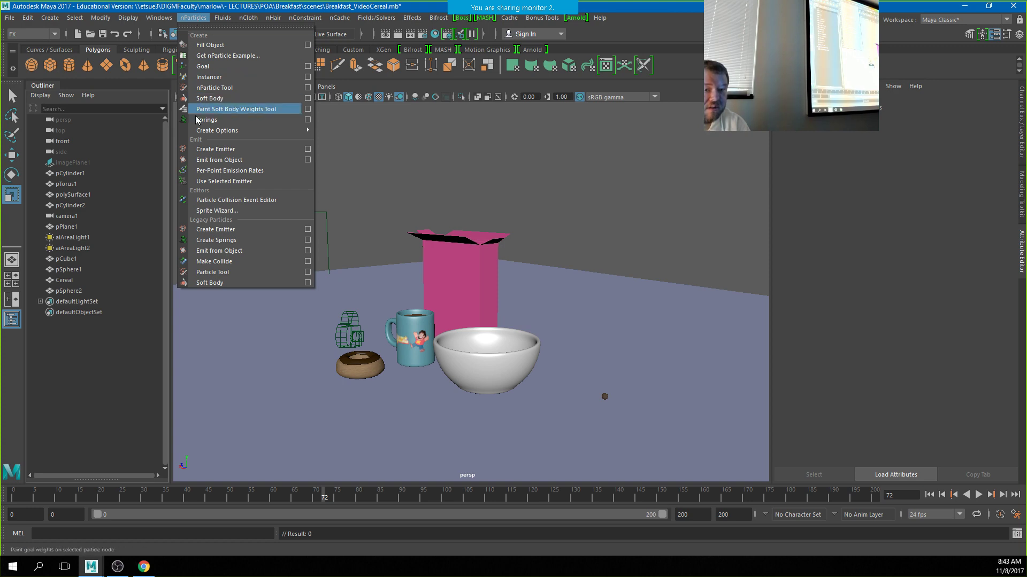
click(202, 150)
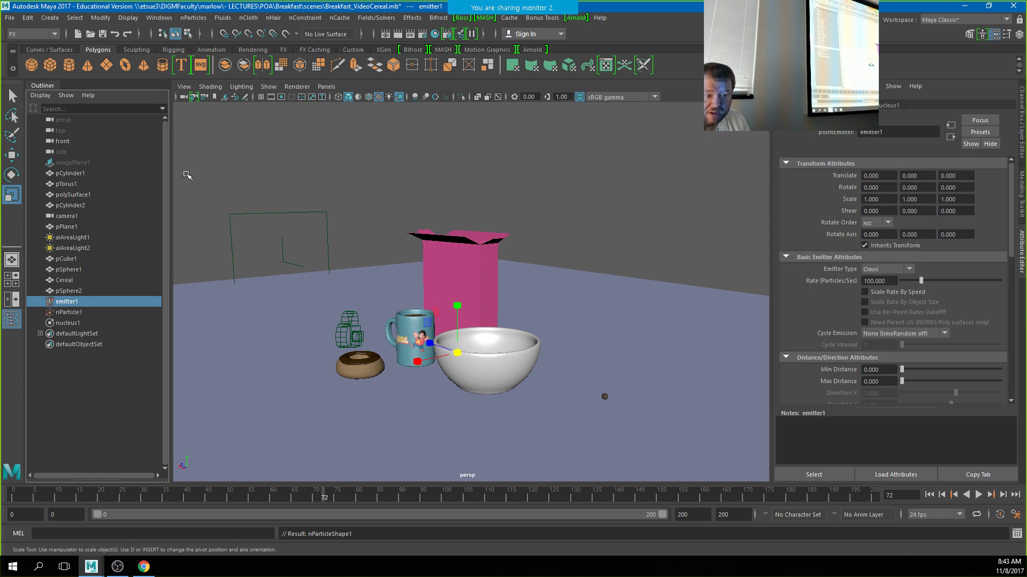
click(69, 313)
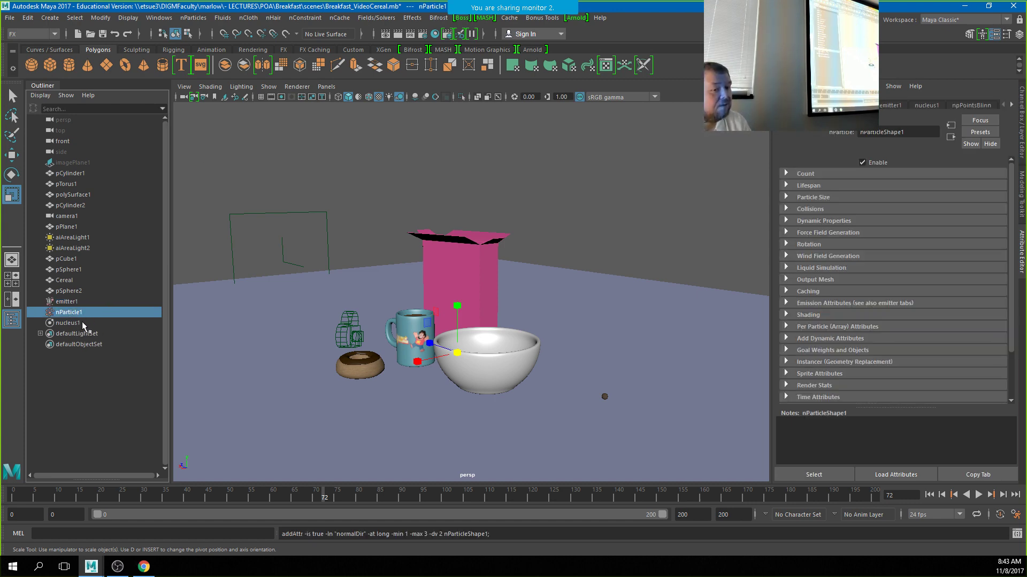
click(72, 324)
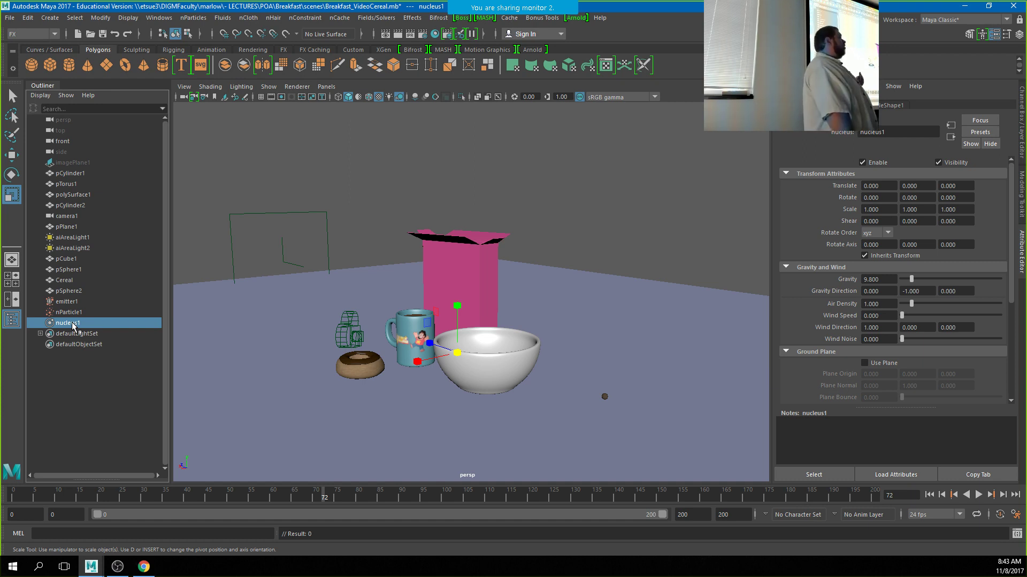
Raise emitter1 above the cereal box to about 29.384 in Translate Y.
click(69, 303)
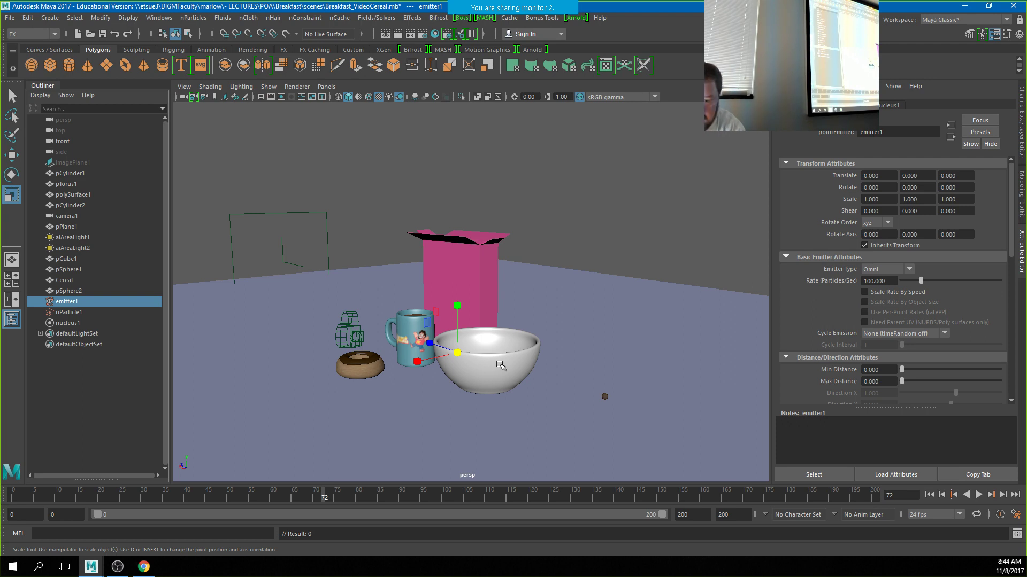
key(w)
drag(458, 329, 455, 151)
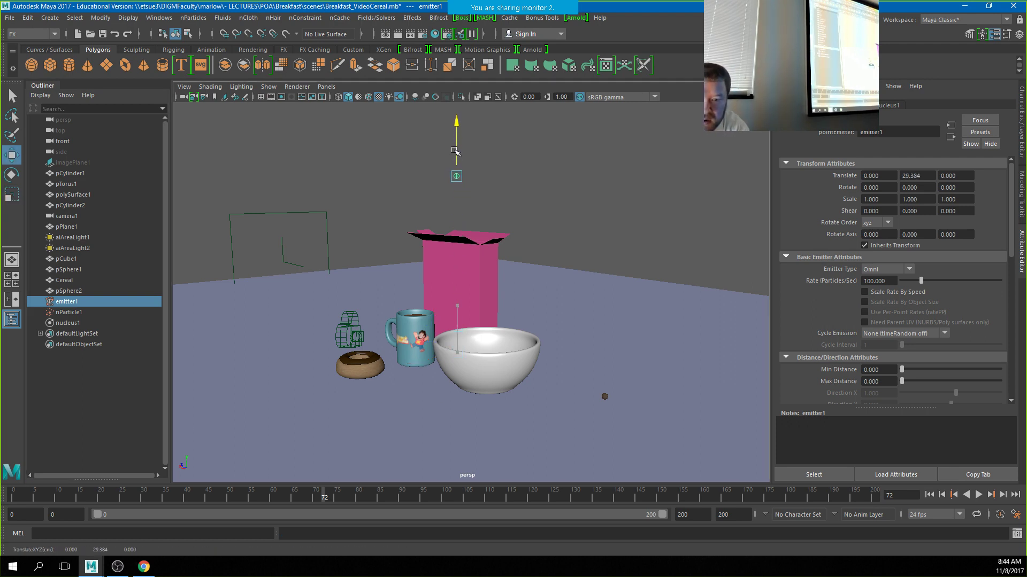
Check which playback speed option is active for the timeline.
click(930, 494)
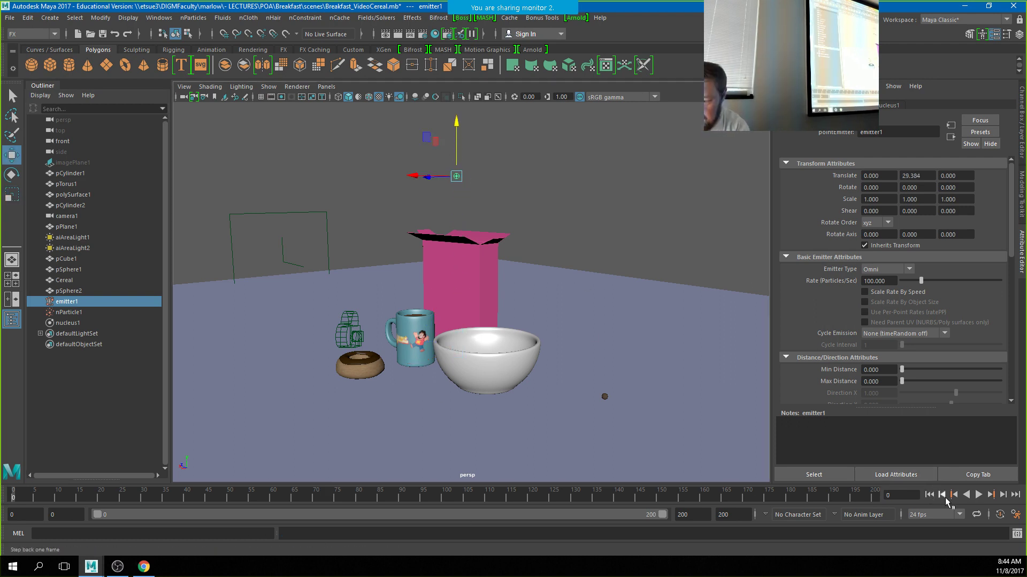
double_click(130, 499)
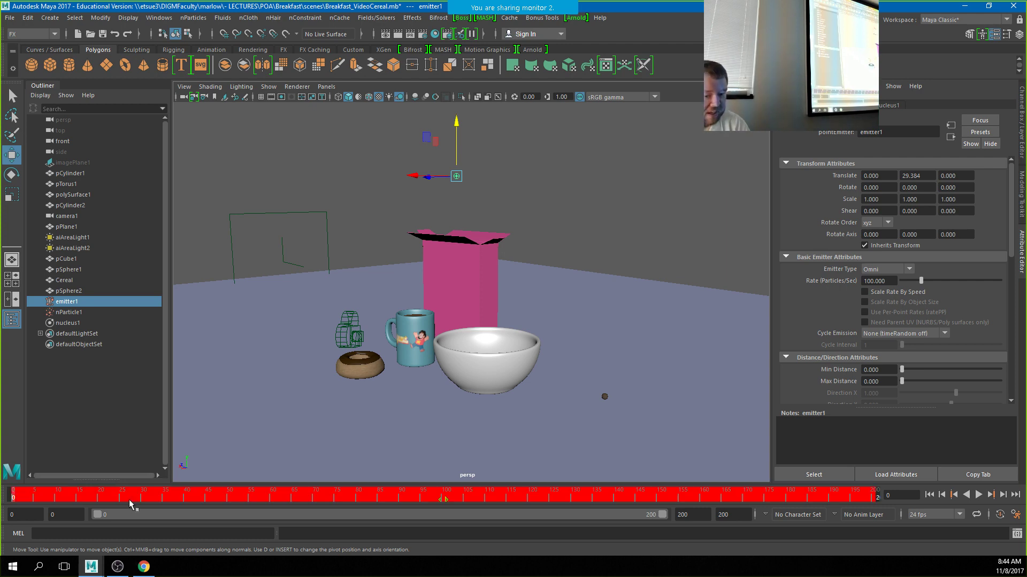
right_click(139, 499)
click(272, 498)
right_click(273, 498)
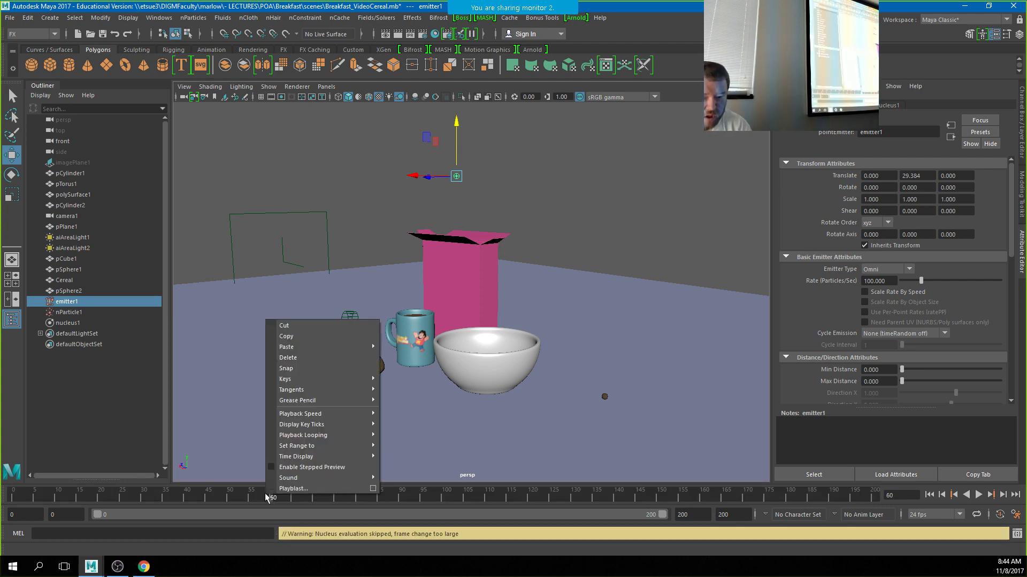
mouse_move(317, 416)
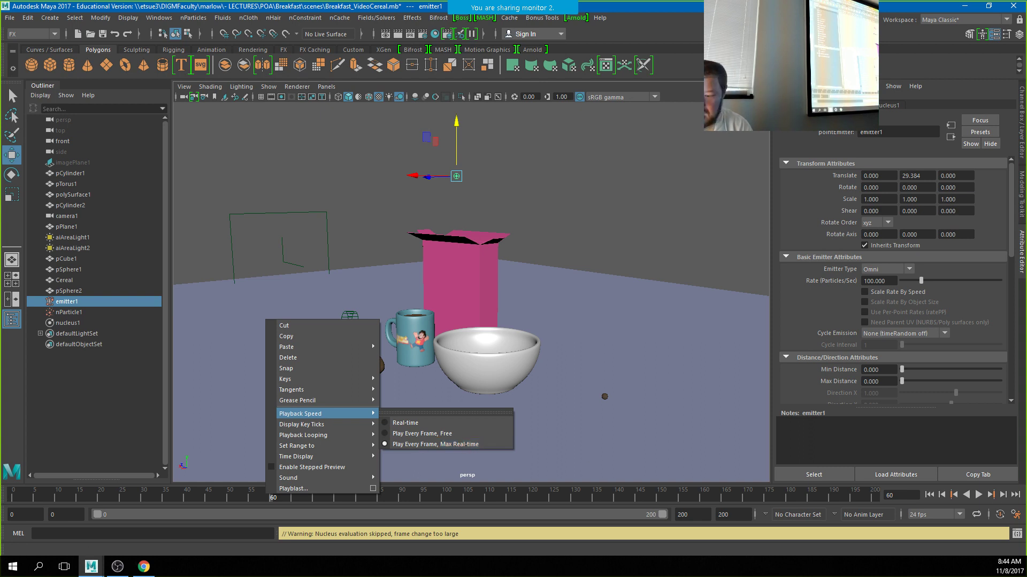
Play the simulation from frame 0 and examine how the emitted particles fall relative to the cereal box and ground plane.
click(929, 494)
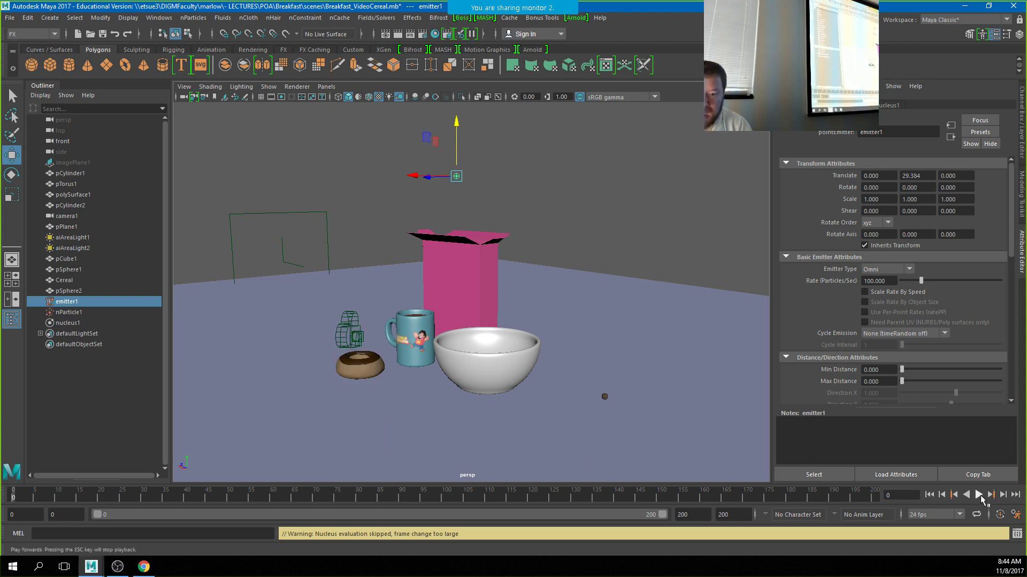
click(978, 495)
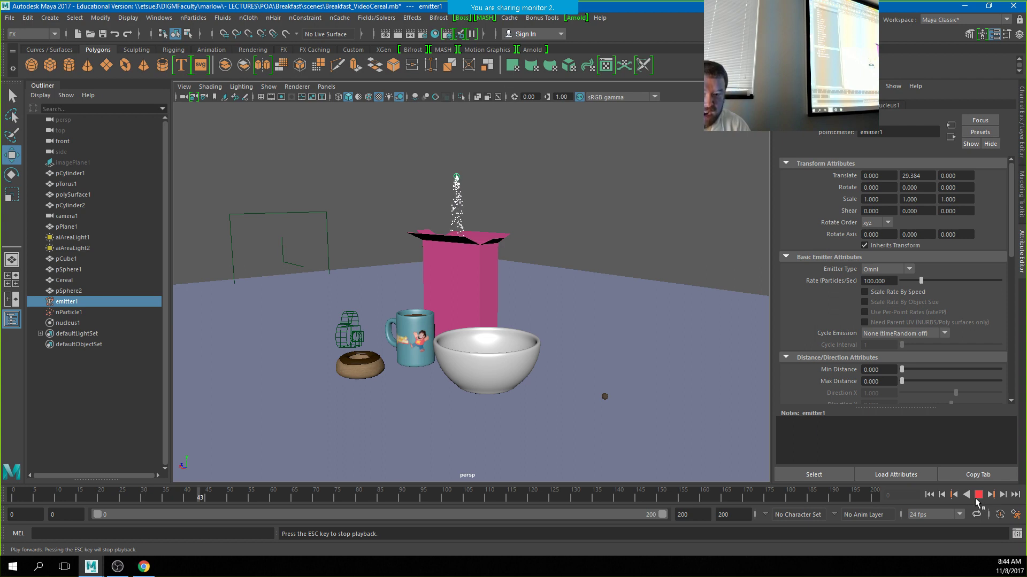
alt+middle_drag(511, 402, 488, 161)
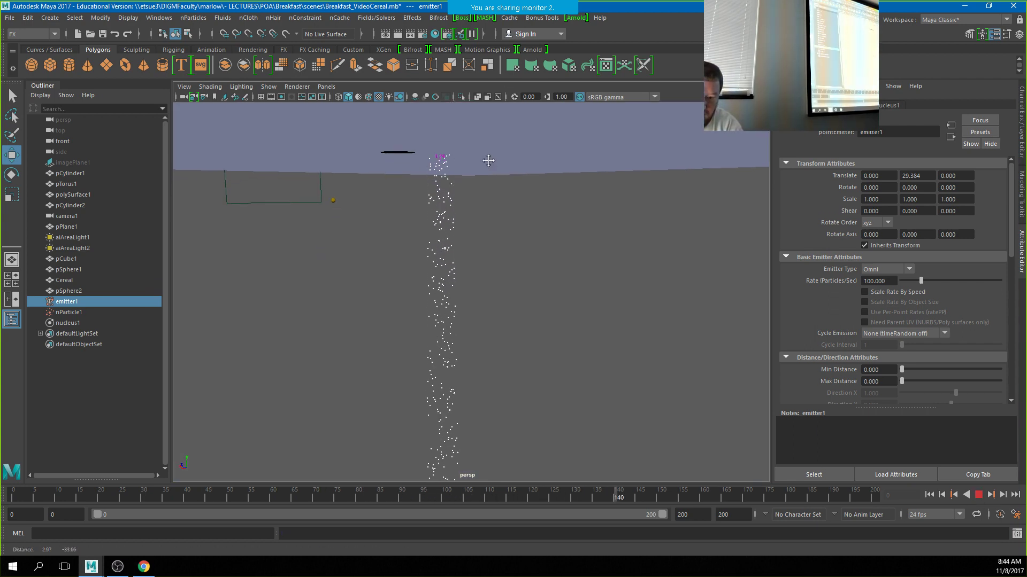
alt+right_drag(481, 194, 391, 124)
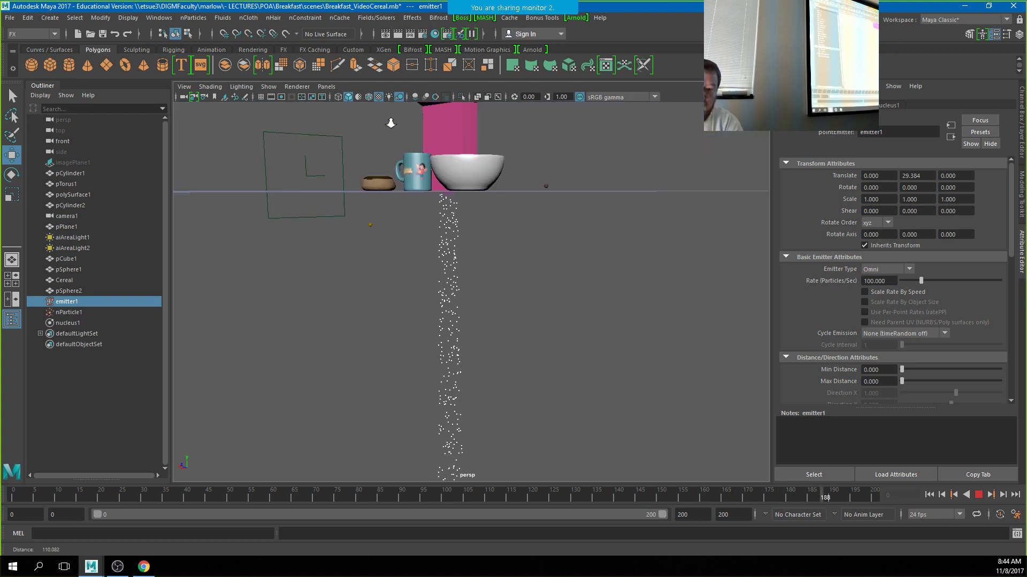
alt+drag(391, 124, 456, 165)
alt+middle_drag(455, 216, 460, 385)
alt+right_drag(497, 353, 610, 318)
alt+drag(610, 319, 525, 352)
alt+middle_drag(581, 303, 415, 374)
alt+right_drag(502, 375, 557, 385)
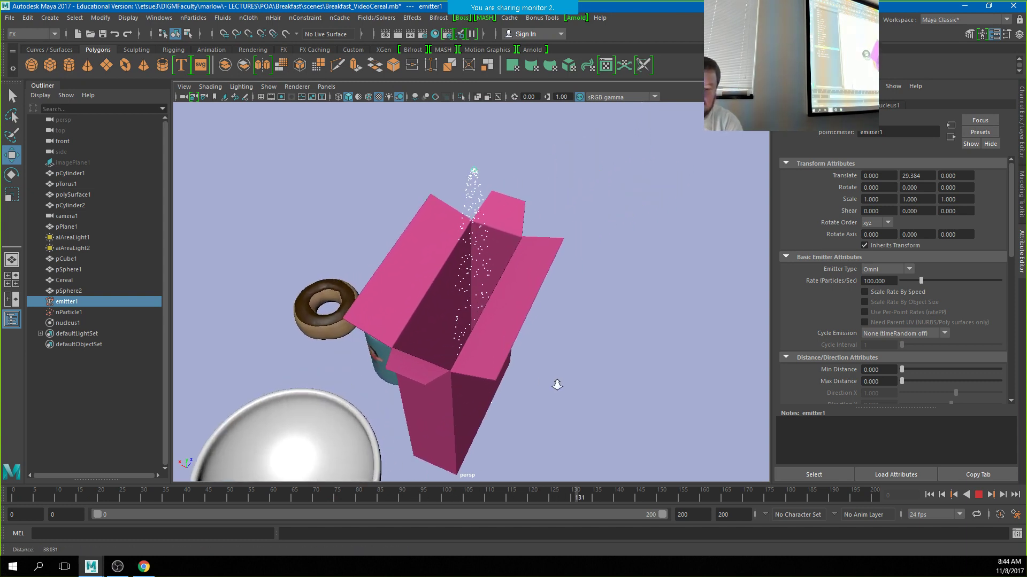
alt+drag(557, 385, 514, 374)
alt+right_drag(651, 385, 519, 368)
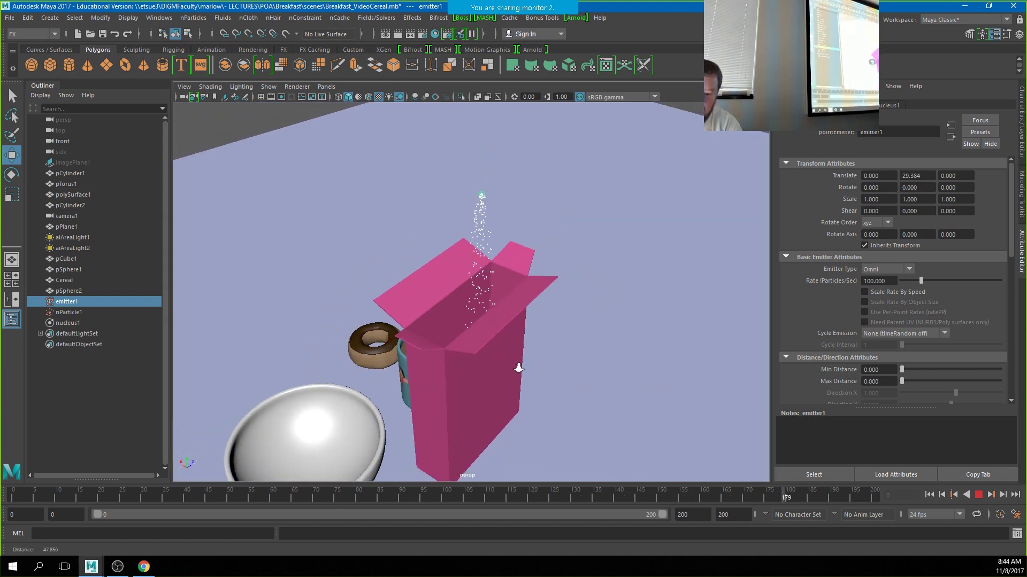
alt+drag(519, 368, 473, 466)
click(528, 306)
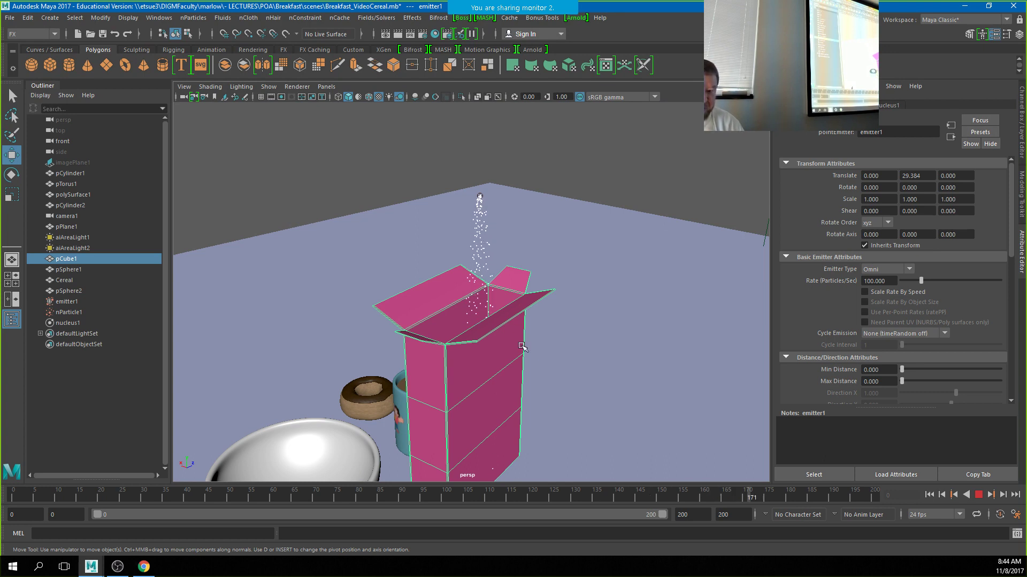
scroll(546, 360, down, 5)
click(572, 362)
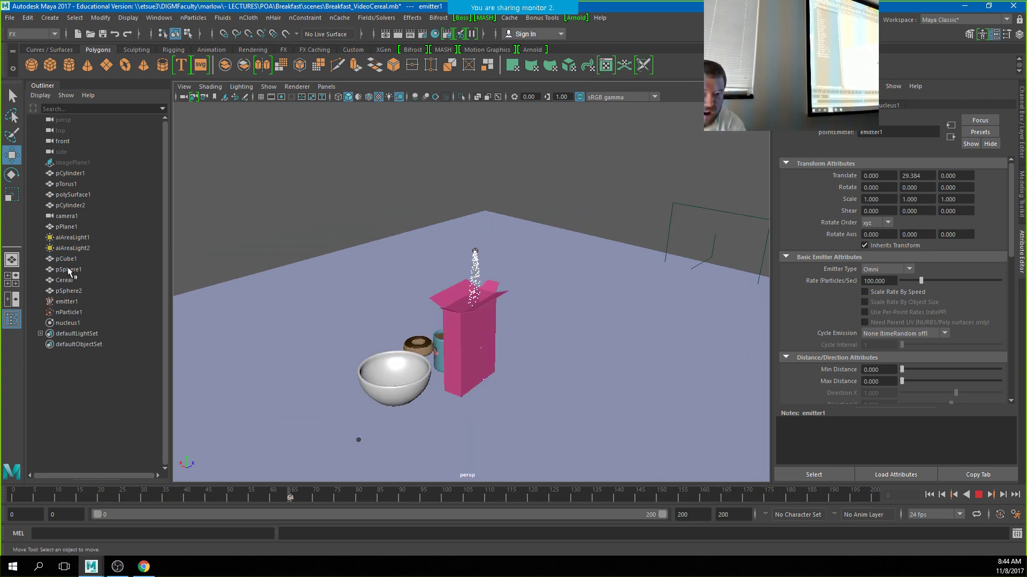
Make the ground plane pPlane1 an nCloth passive collider.
click(70, 260)
click(74, 269)
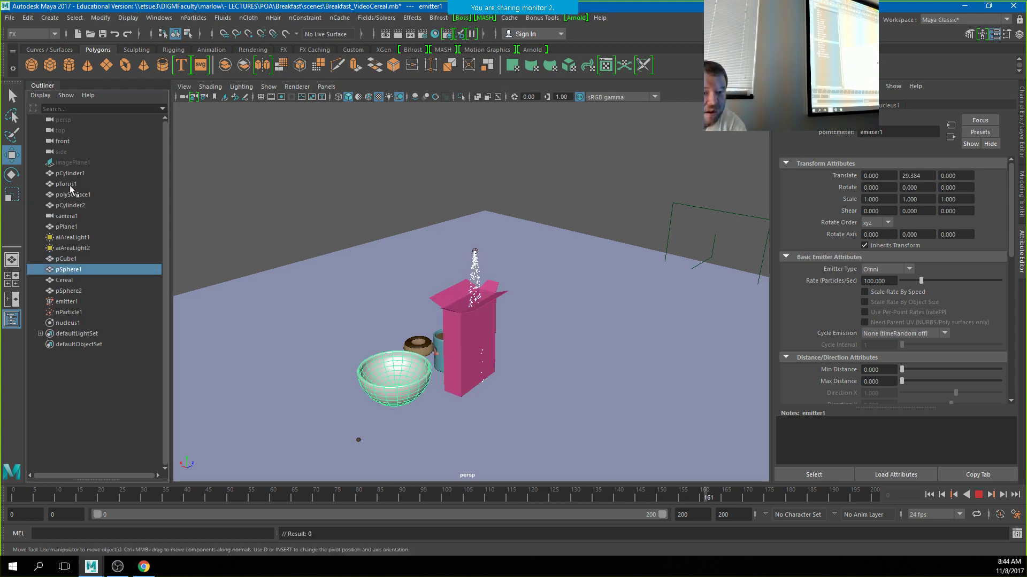
click(72, 228)
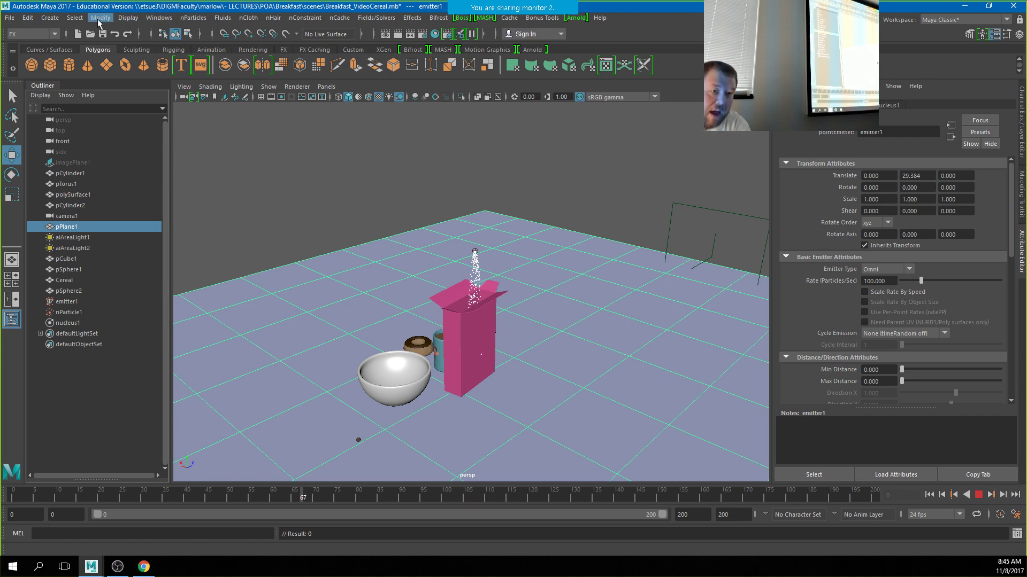
click(202, 18)
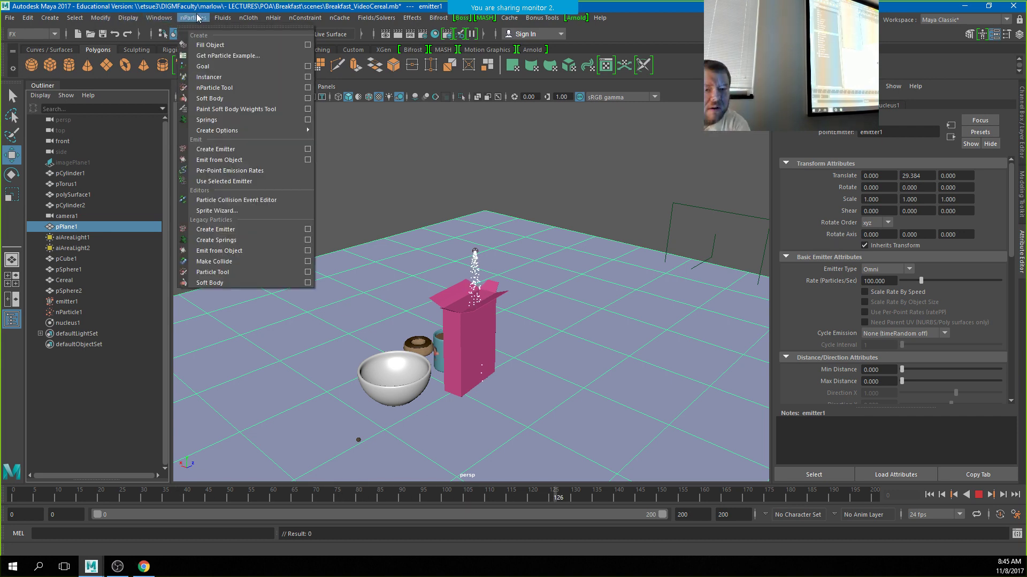
click(248, 19)
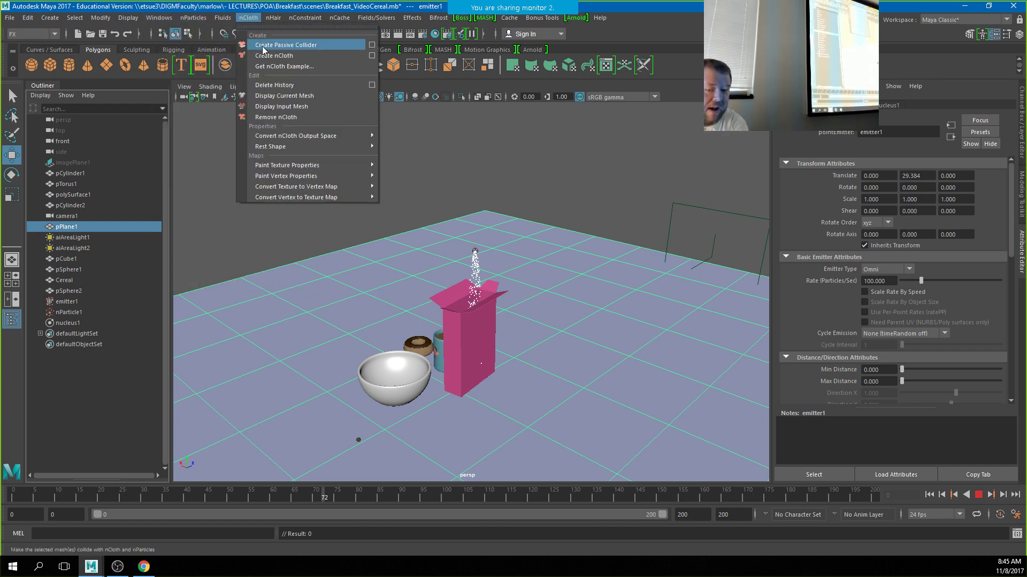
click(263, 47)
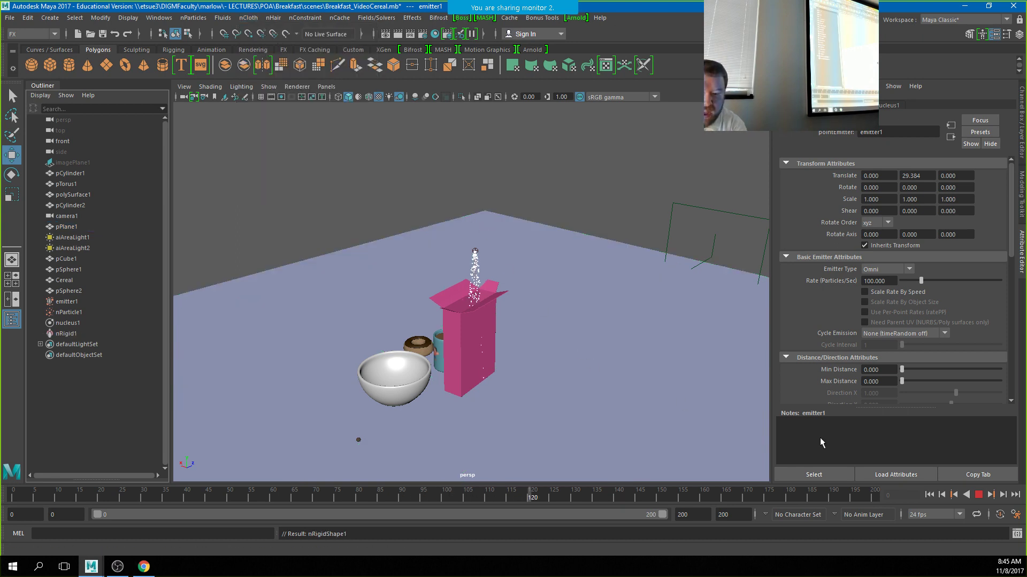
Make the cereal box pCube1 an nCloth passive collider and inspect the particles inside it.
alt+drag(529, 395, 532, 362)
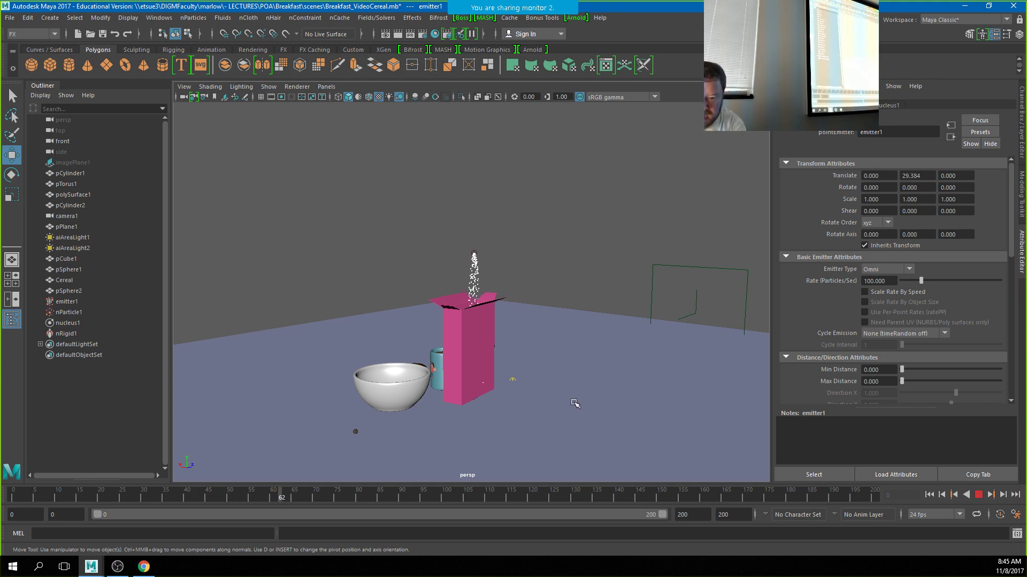
alt+drag(518, 417, 491, 363)
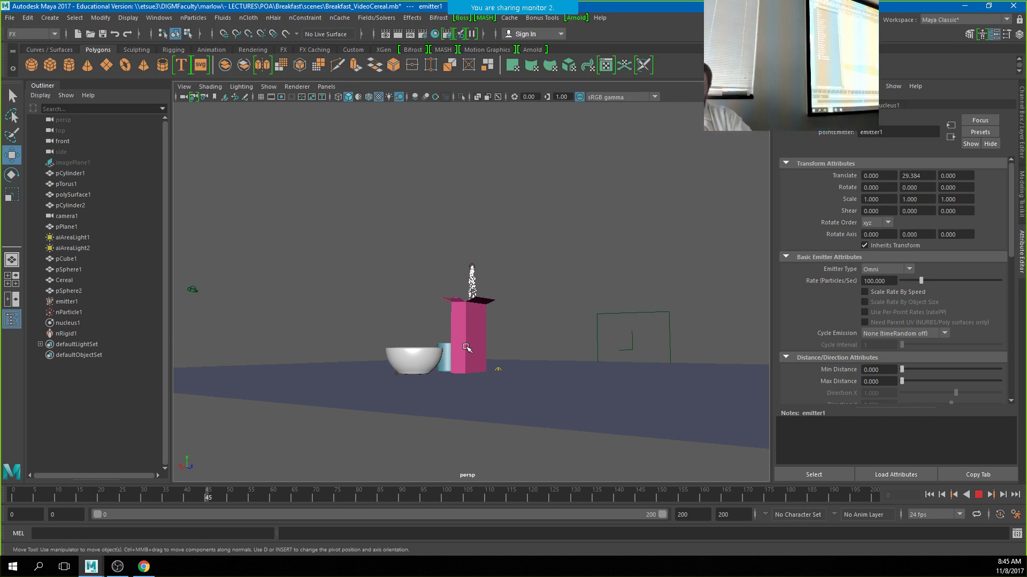
click(452, 323)
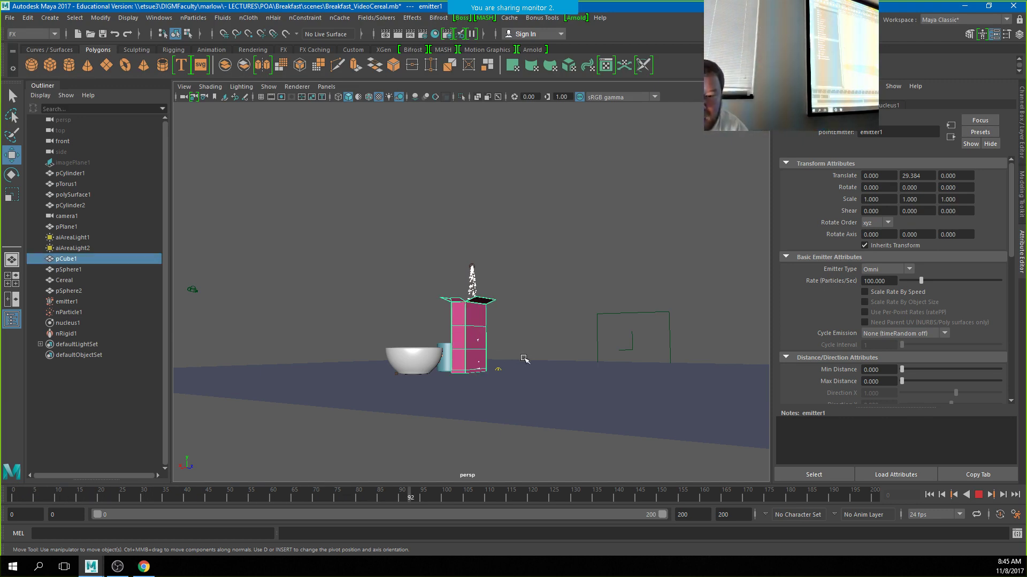
click(248, 17)
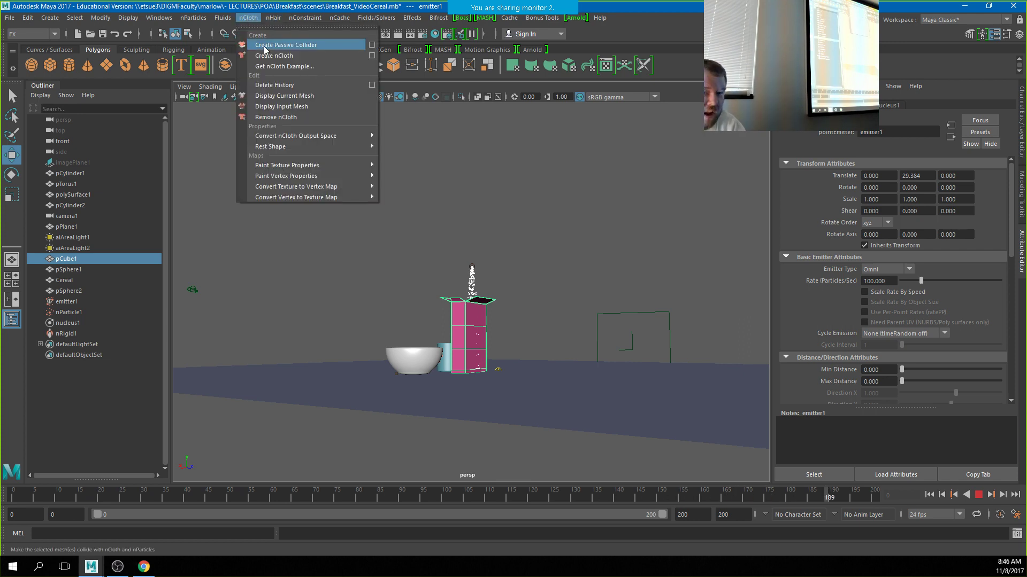
click(264, 44)
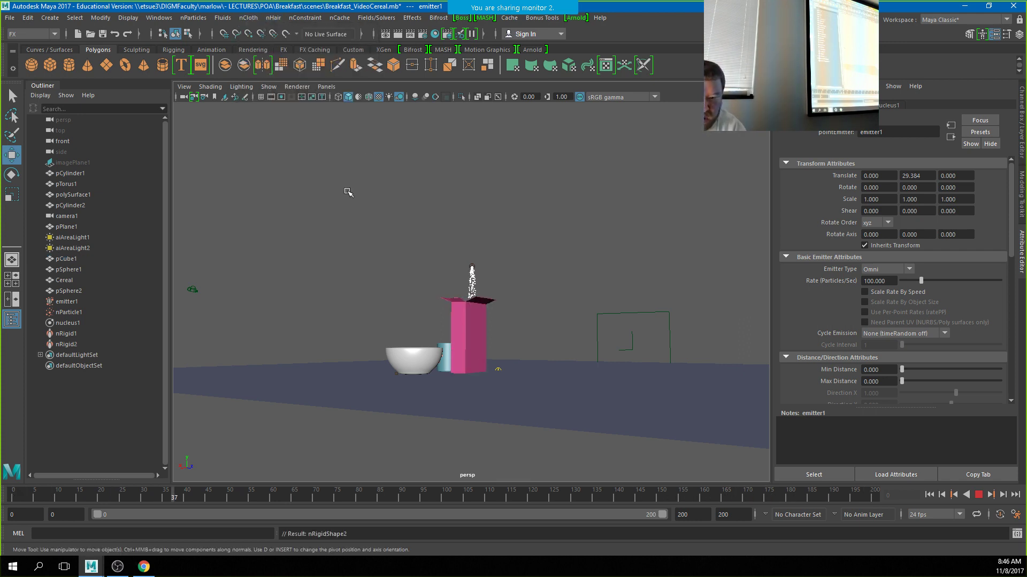
alt+drag(414, 339, 498, 426)
alt+right_drag(497, 426, 1008, 377)
alt+drag(499, 352, 520, 339)
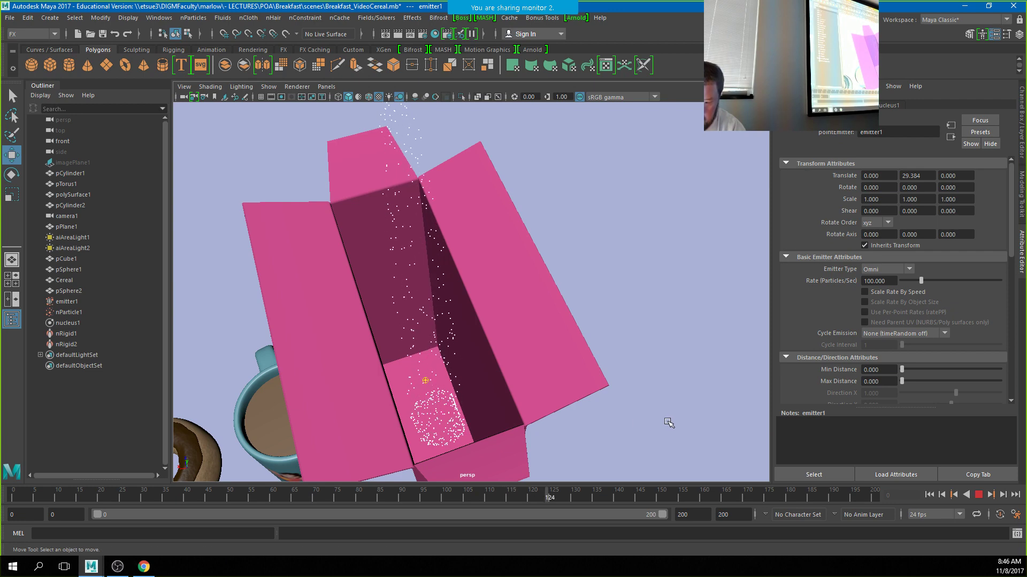
Examine from several angles how the particles gather inside the cereal box, and return the simulation to frame 0.
alt+drag(658, 423, 615, 423)
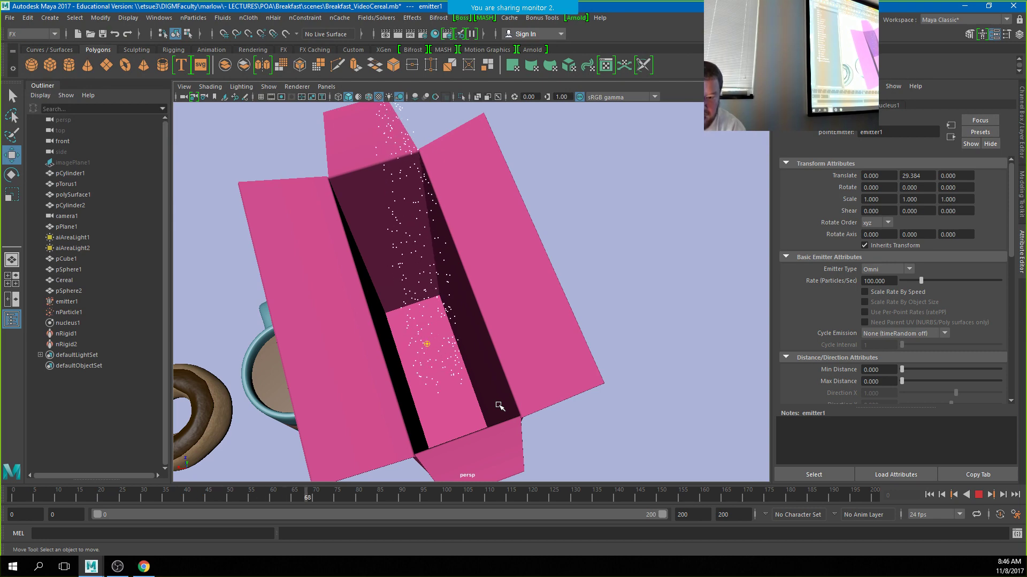
alt+right_drag(685, 360, 482, 302)
alt+drag(482, 304, 457, 213)
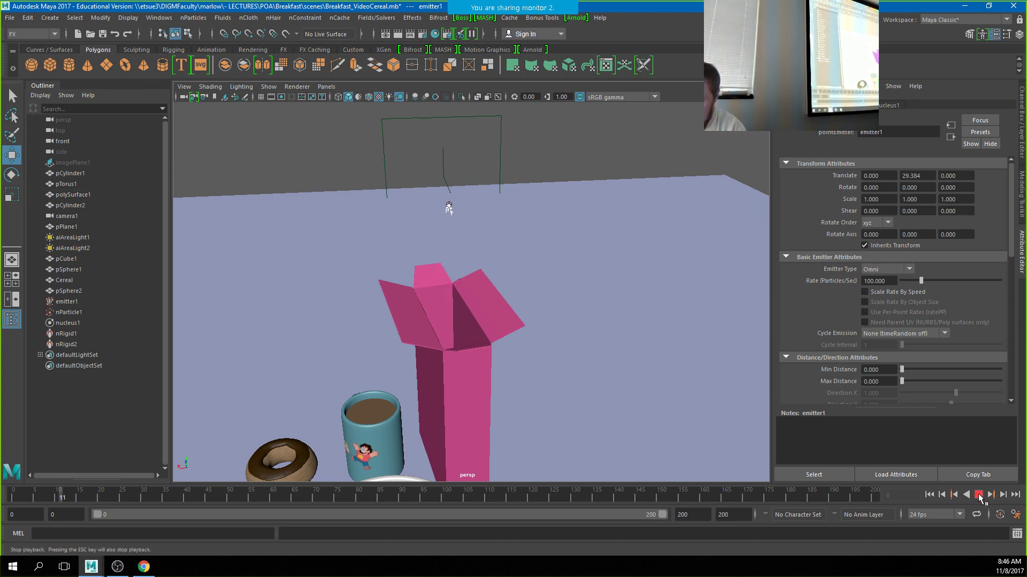
click(979, 495)
click(929, 495)
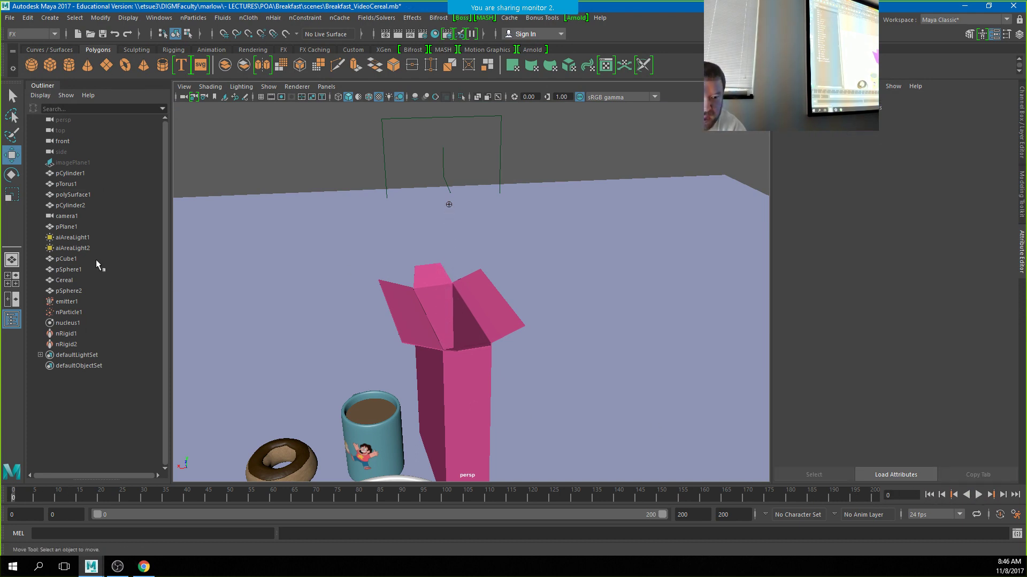
Shift emitter1 along X to about -1.3 and play the simulation to check how particles fall into the box opening.
click(69, 301)
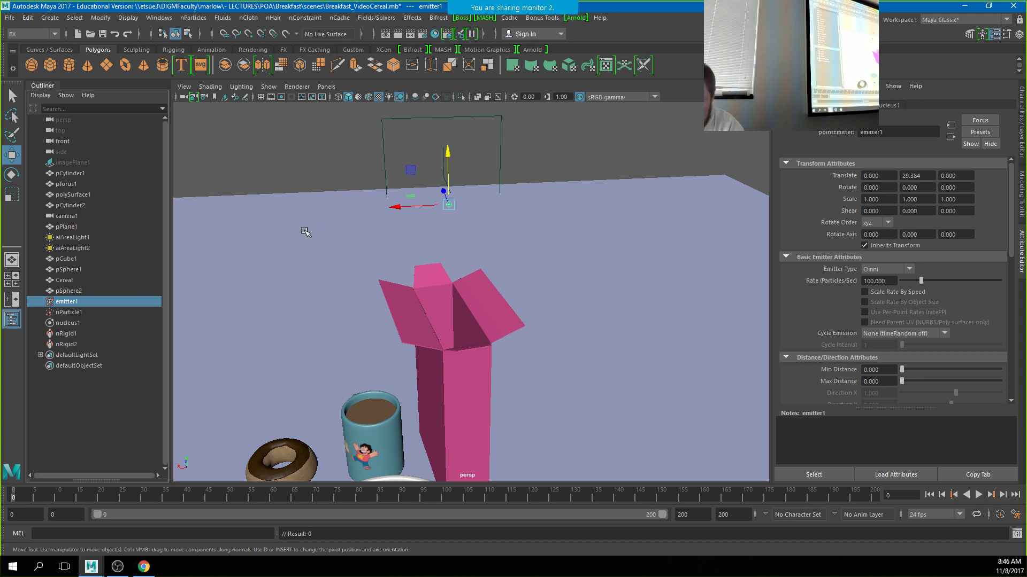
drag(410, 206, 405, 208)
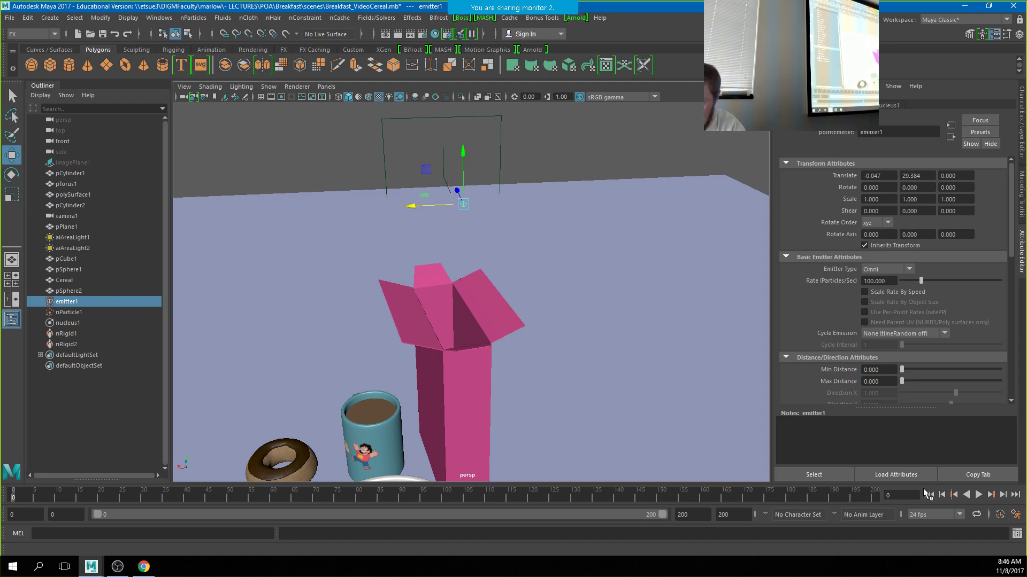
click(978, 495)
alt+drag(352, 342, 354, 367)
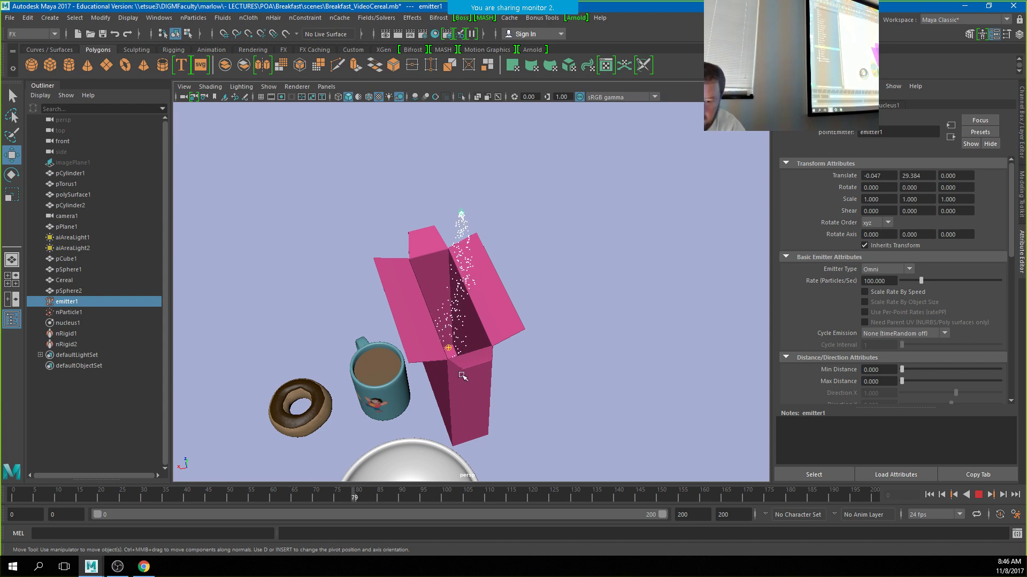
alt+drag(463, 376, 429, 359)
alt+right_drag(419, 362, 450, 357)
alt+drag(449, 356, 470, 378)
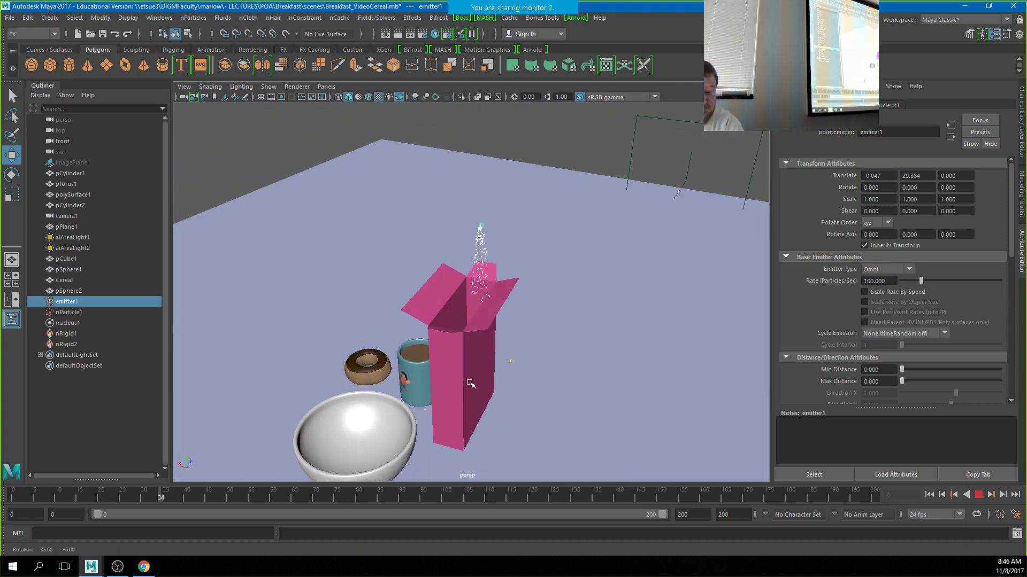
Make the white bowl pSphere1 an nCloth passive collider and stop the playback.
click(414, 426)
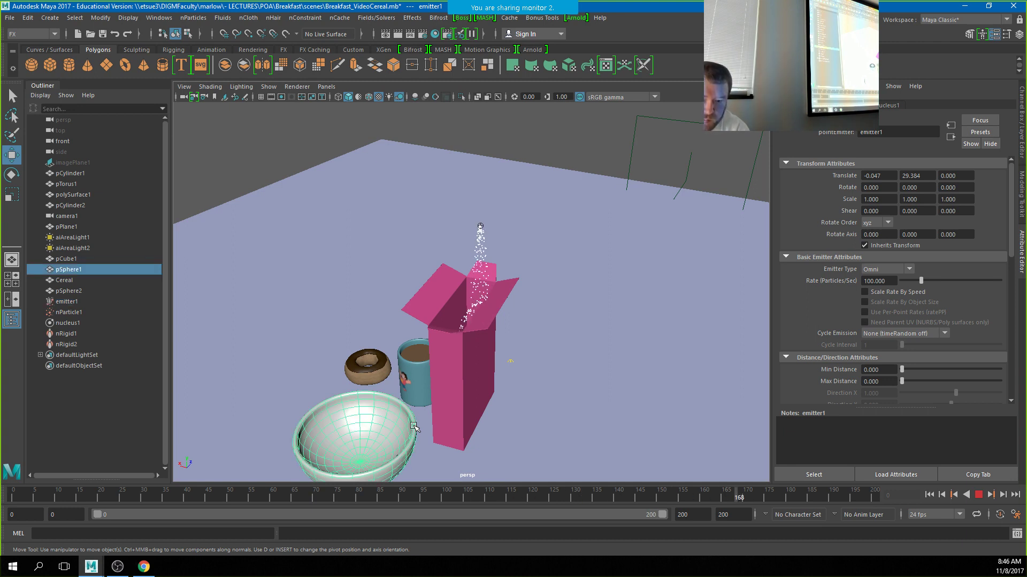
click(247, 17)
click(279, 47)
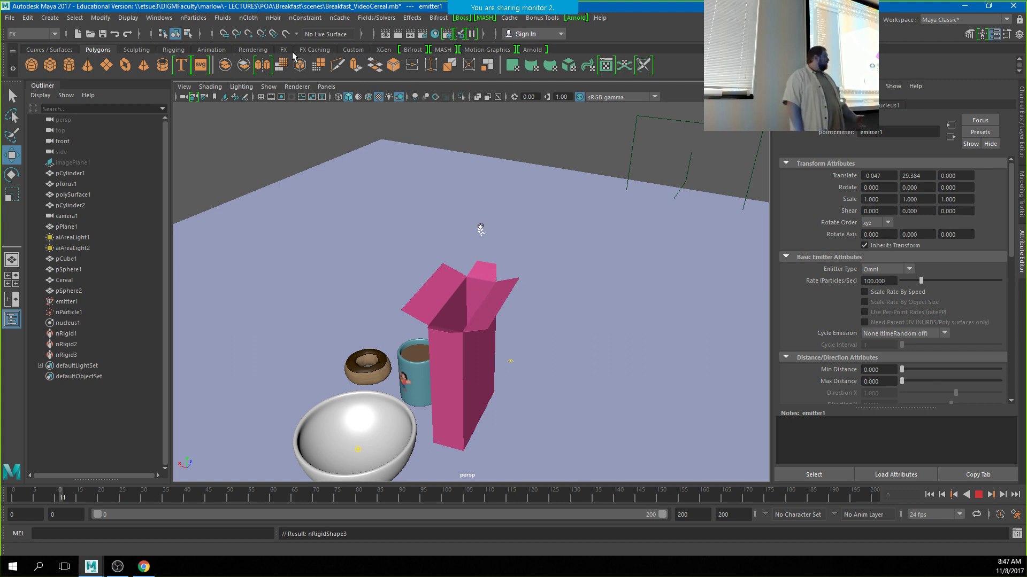
click(979, 496)
Rename the small brown cereal ball pSphere2 as OriginalCereal.
scroll(501, 385, up, 2)
alt+middle_drag(501, 385, 710, 170)
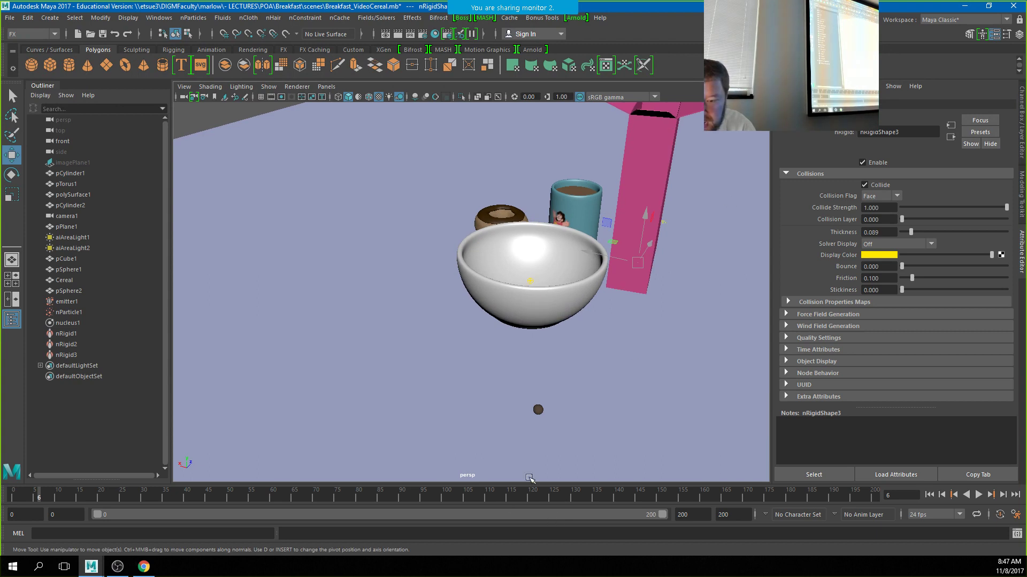
click(538, 410)
alt+drag(455, 388, 531, 348)
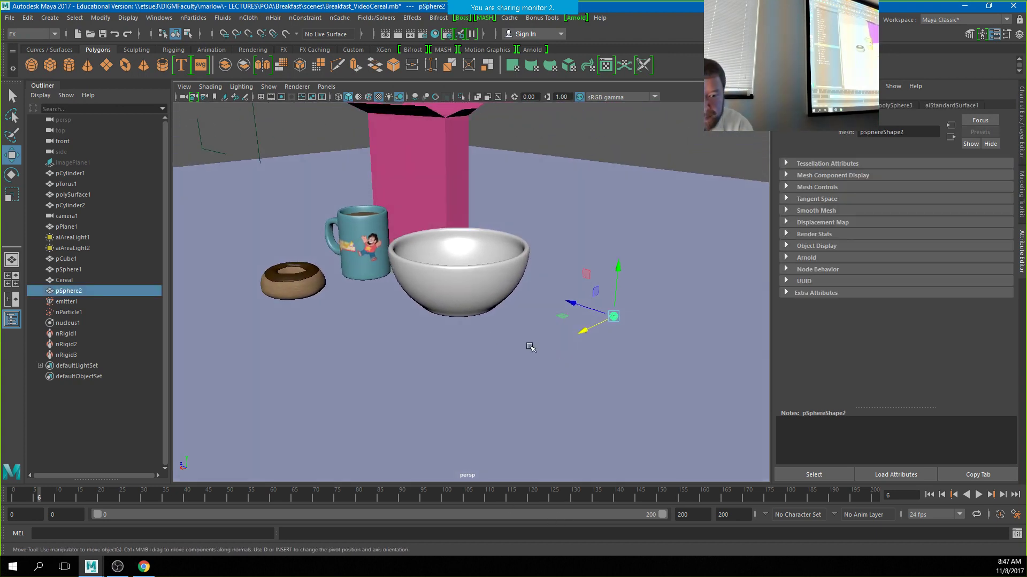
click(79, 292)
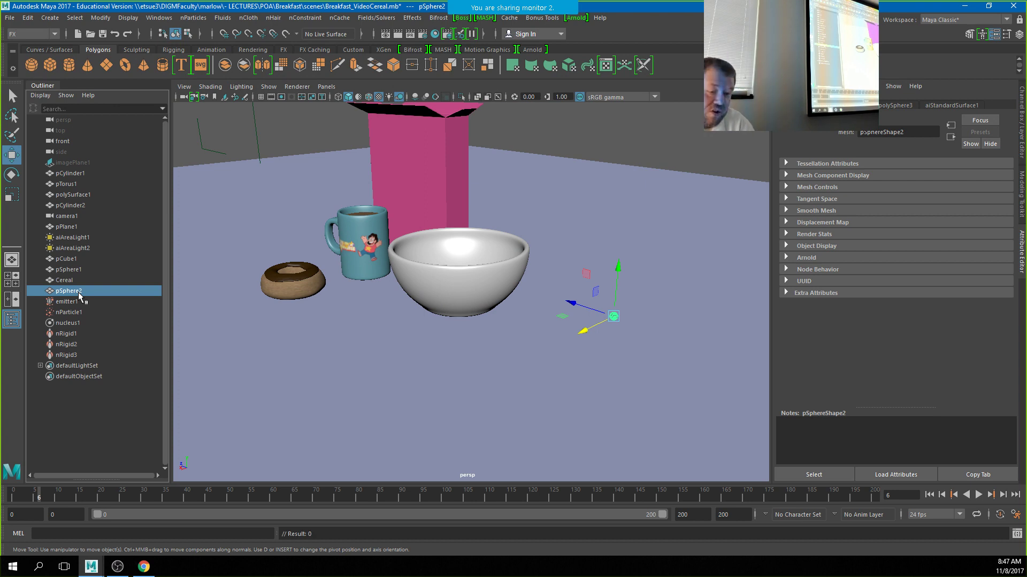
double_click(79, 292)
text(OriginalCereal)
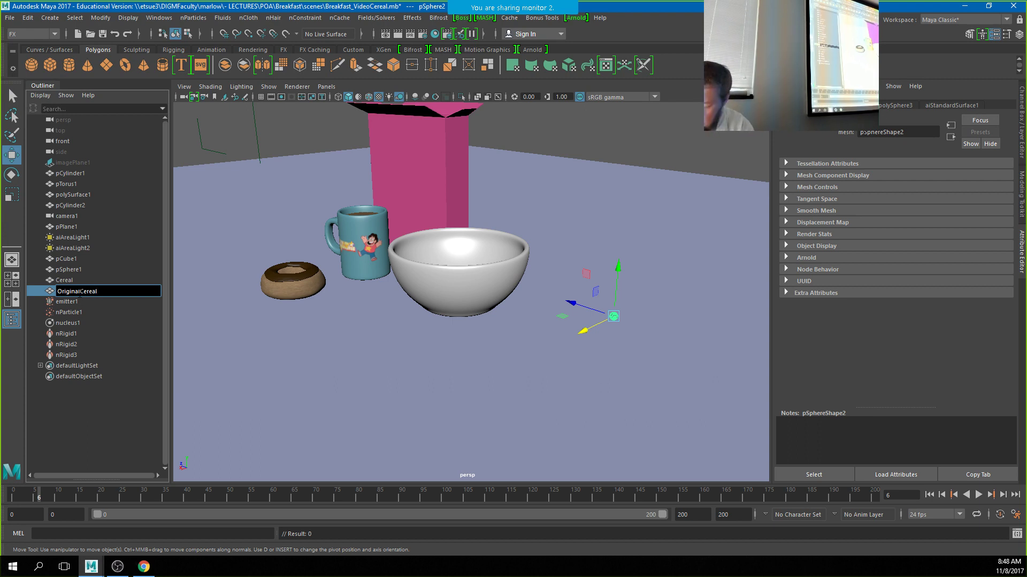
key(Return)
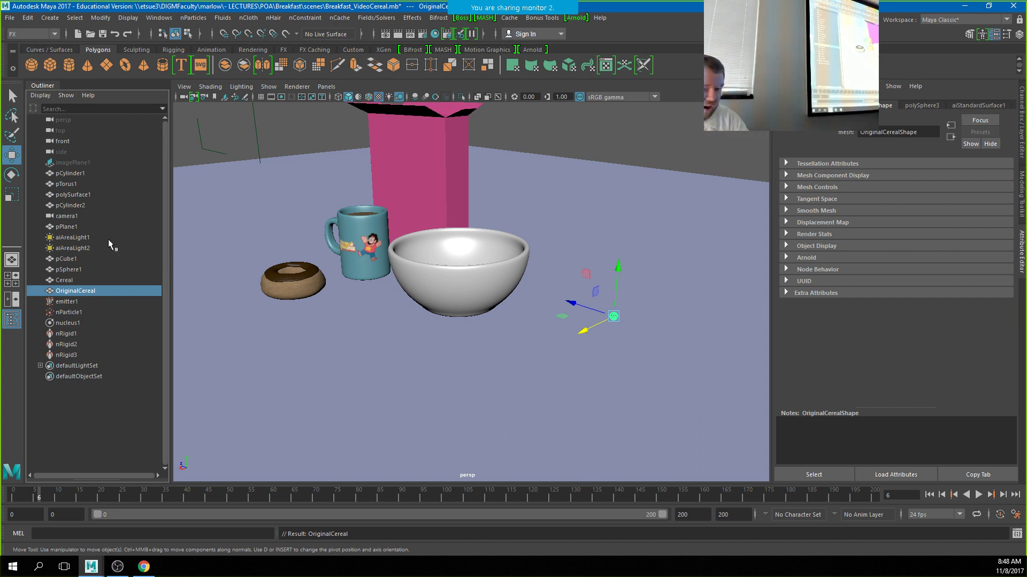
Instance OriginalCereal onto the nParticle1 particles with the nParticles Instancer.
click(248, 389)
click(84, 291)
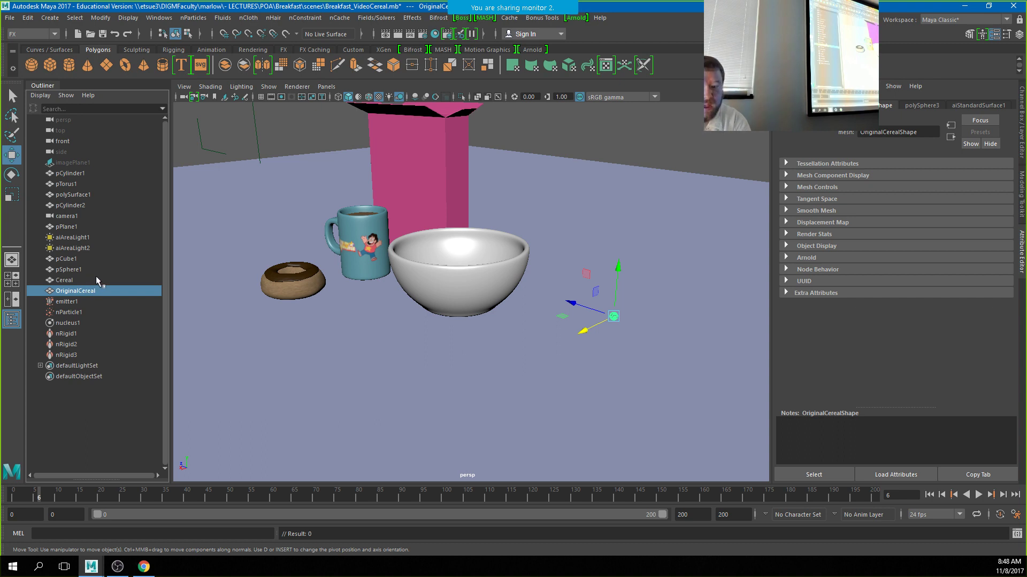
ctrl+click(68, 314)
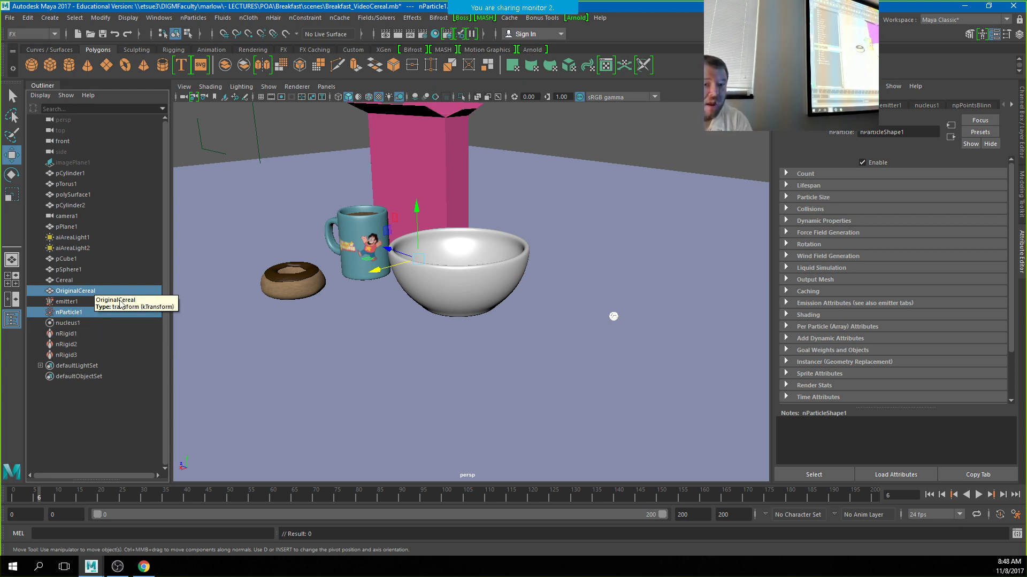
click(201, 21)
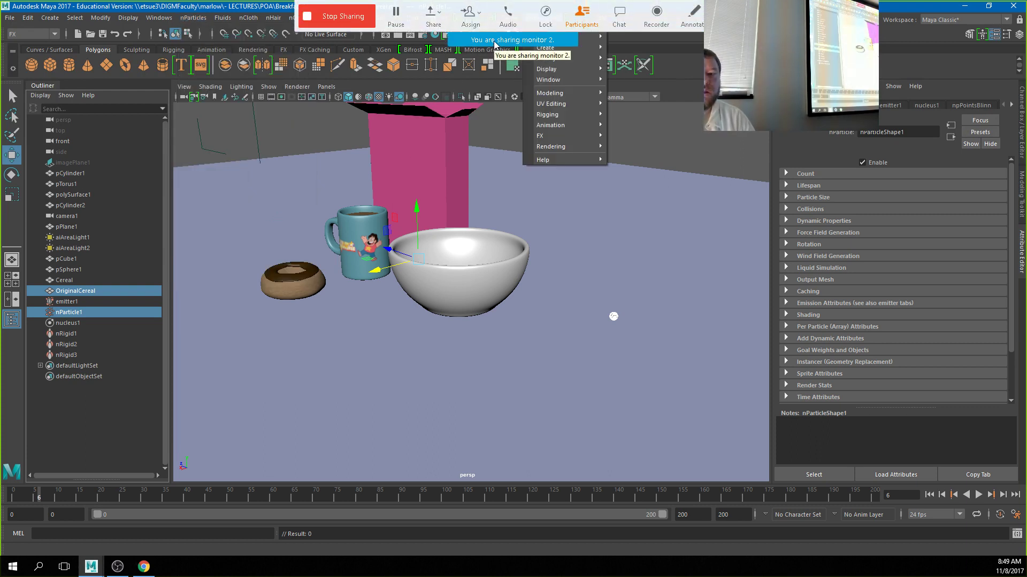
click(494, 42)
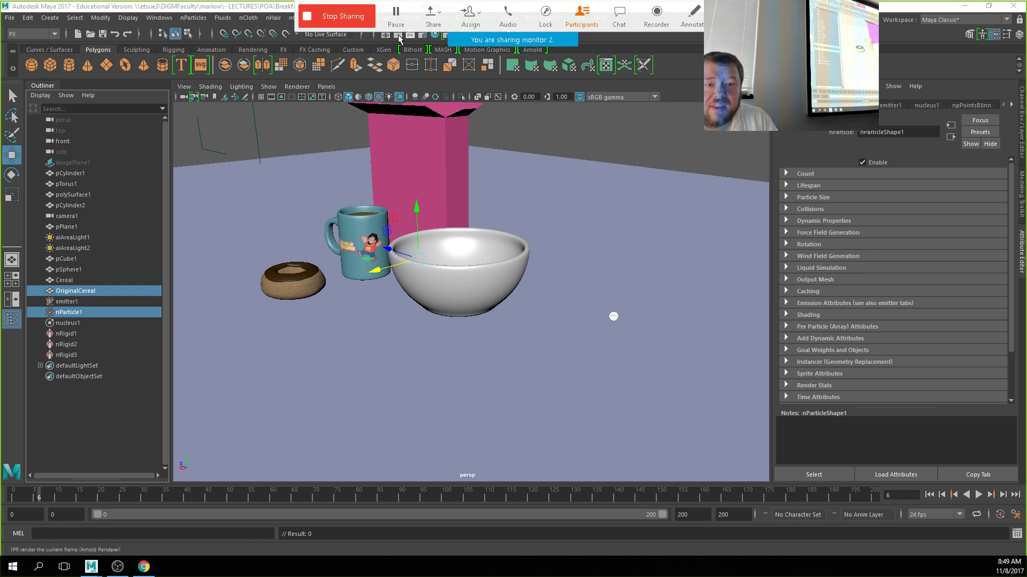
click(339, 20)
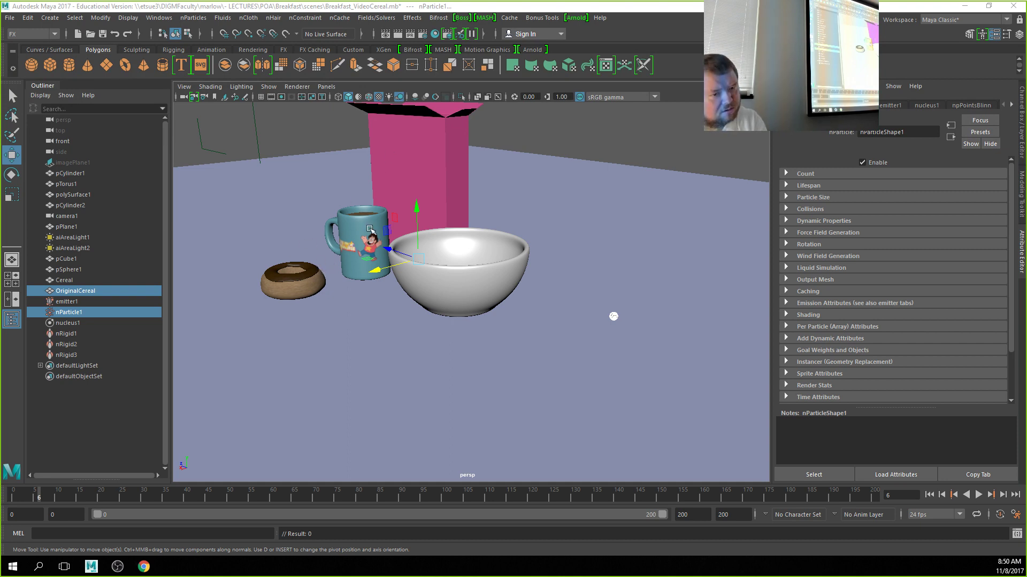
alt+middle_drag(371, 231, 400, 316)
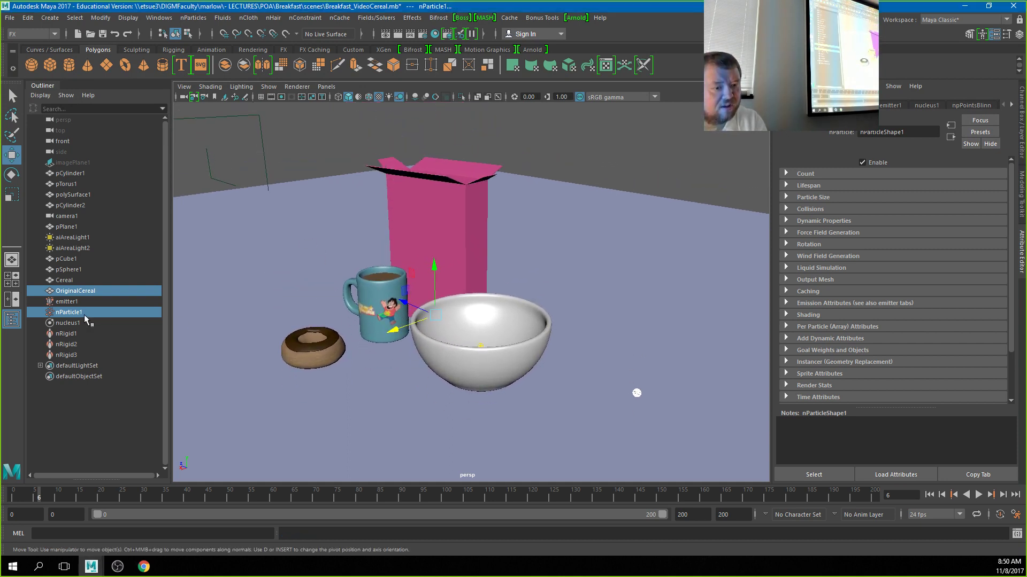
alt+middle_drag(403, 208, 409, 262)
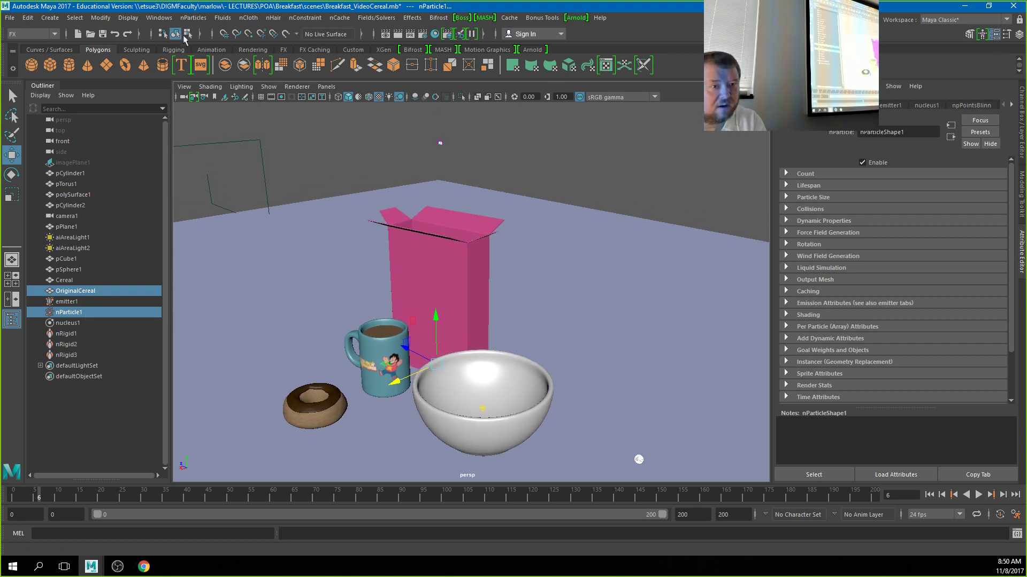
click(193, 18)
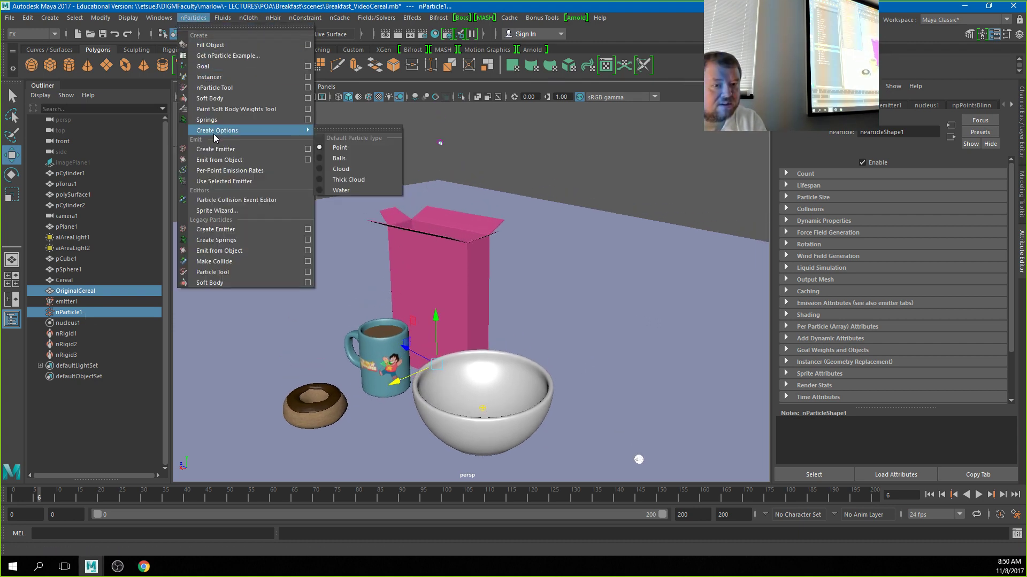
click(227, 77)
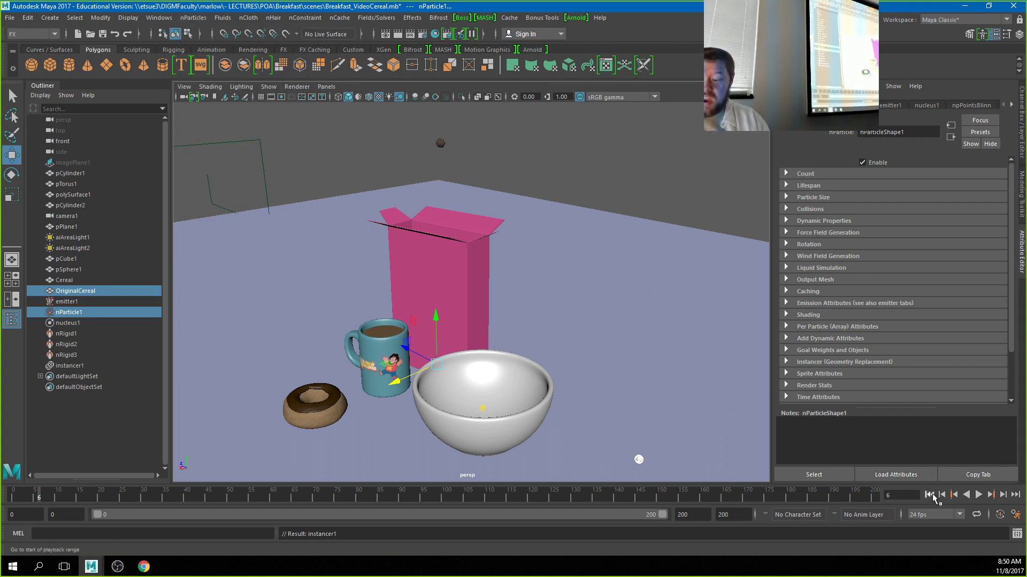
Play the simulation from frame 0 and examine how the instanced cereal balls fall from emitter1 into the box.
click(931, 496)
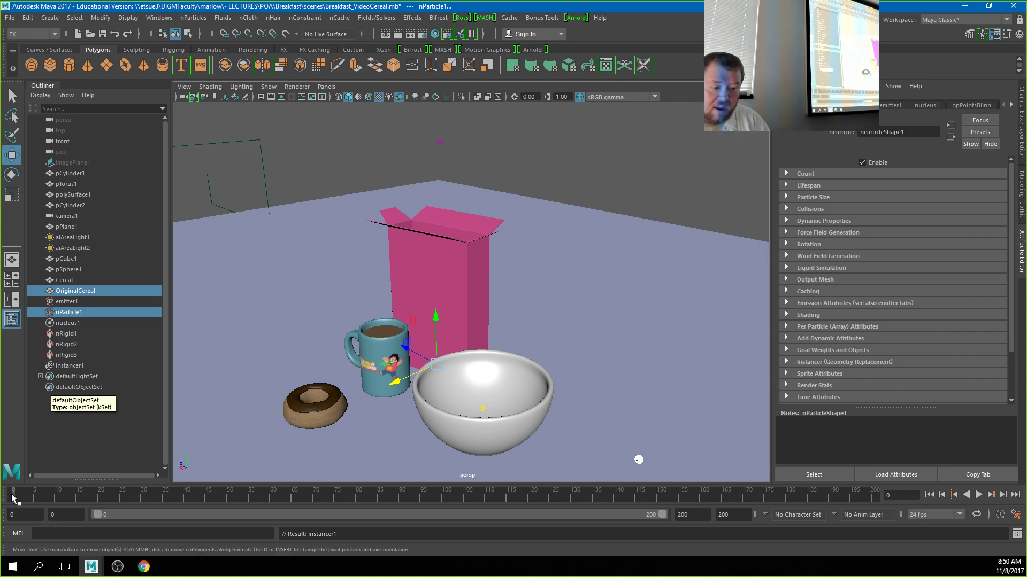
click(978, 495)
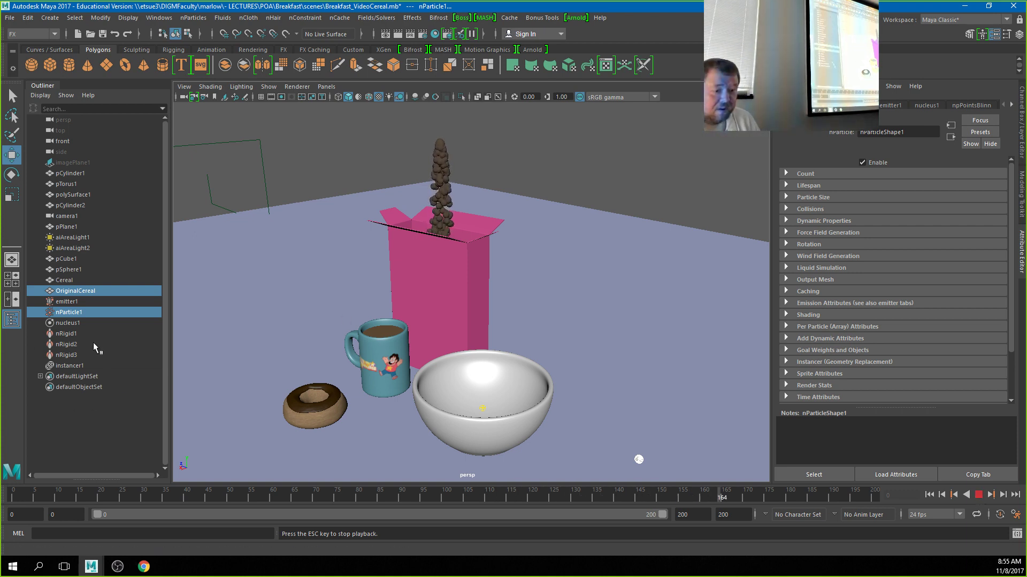
click(110, 315)
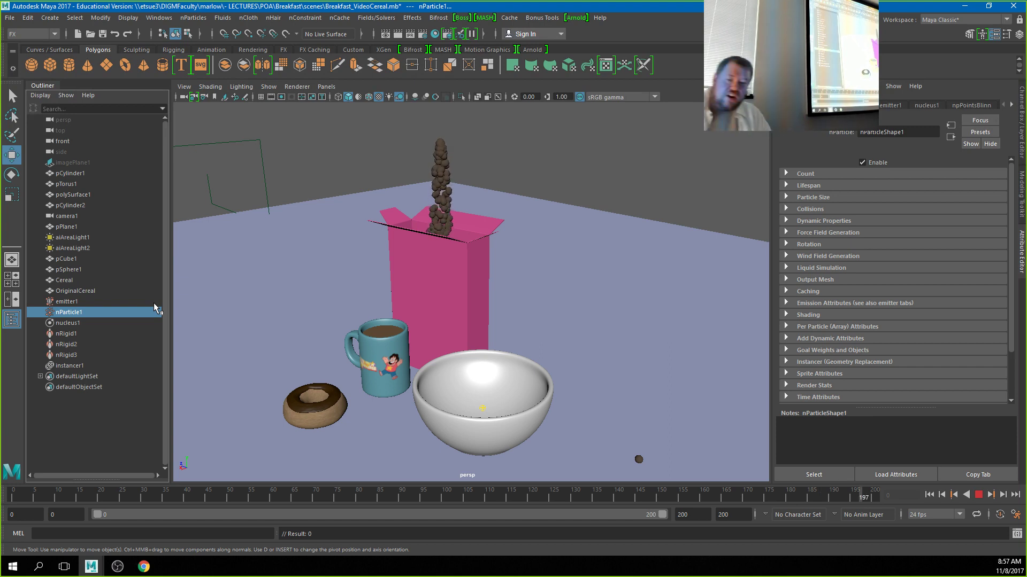
click(978, 495)
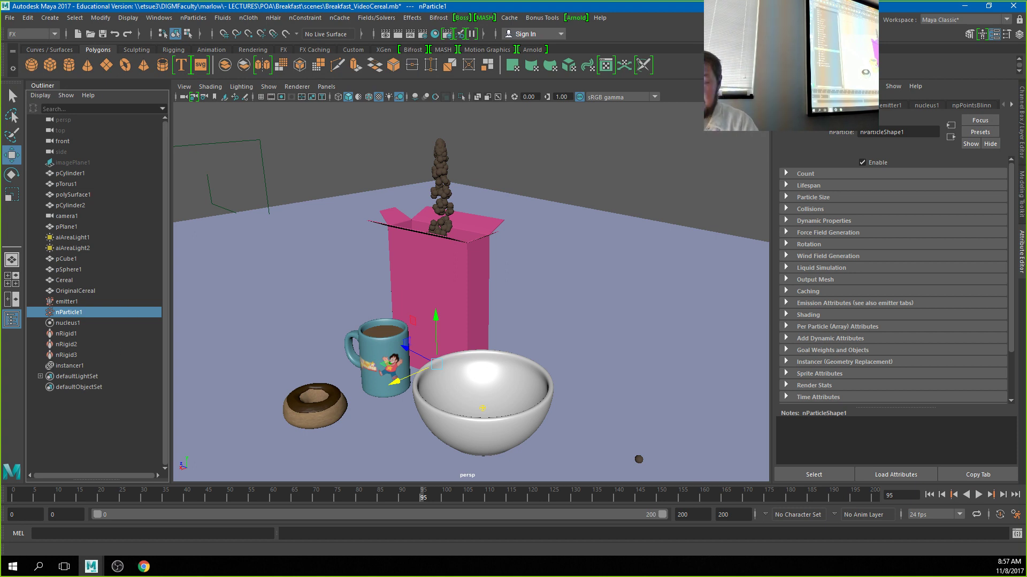
click(979, 495)
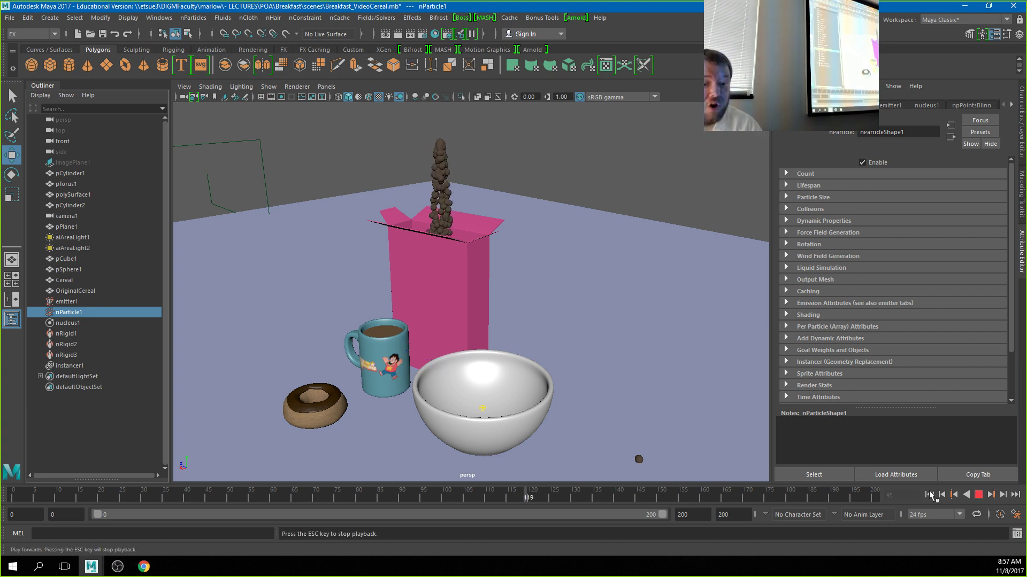
click(65, 301)
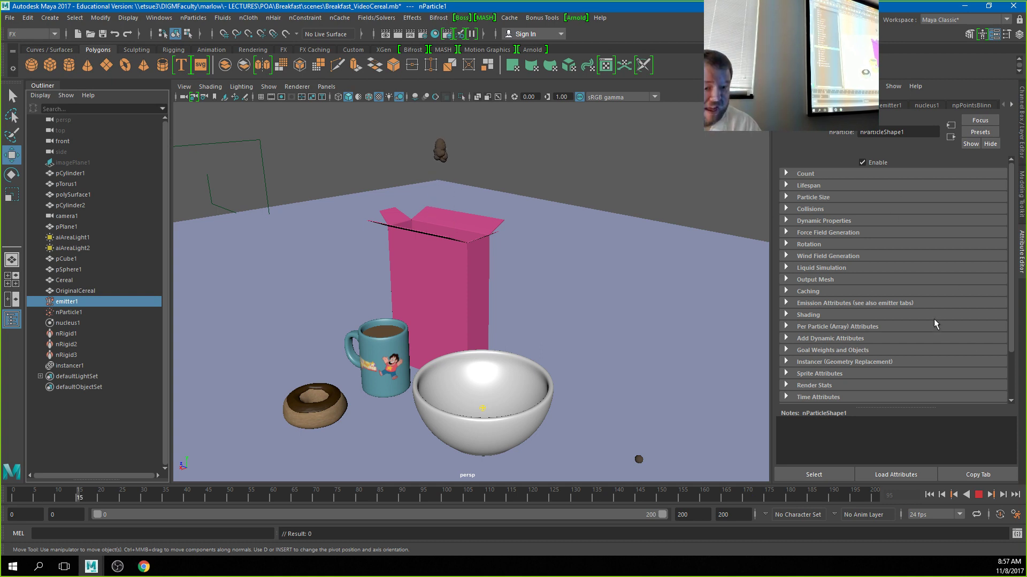
click(979, 495)
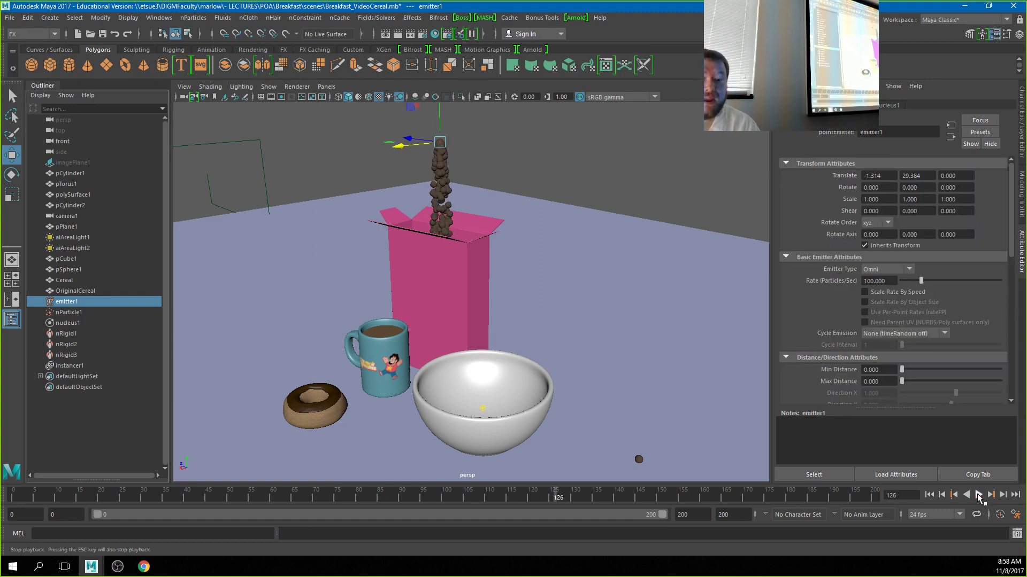
Replay the simulation from frame 0 to frame 37 and open the collision attributes of nParticle1.
click(69, 312)
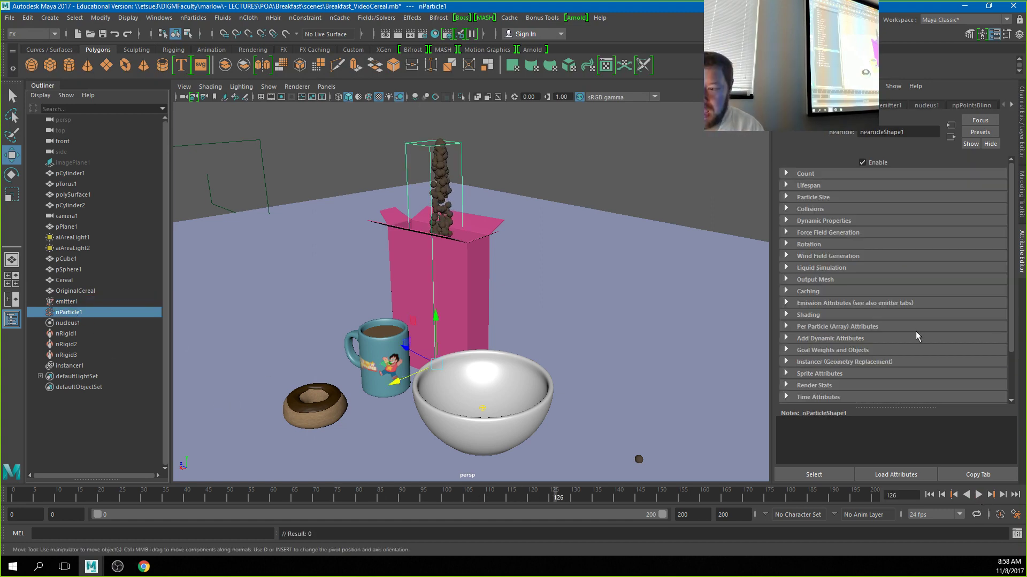
click(928, 495)
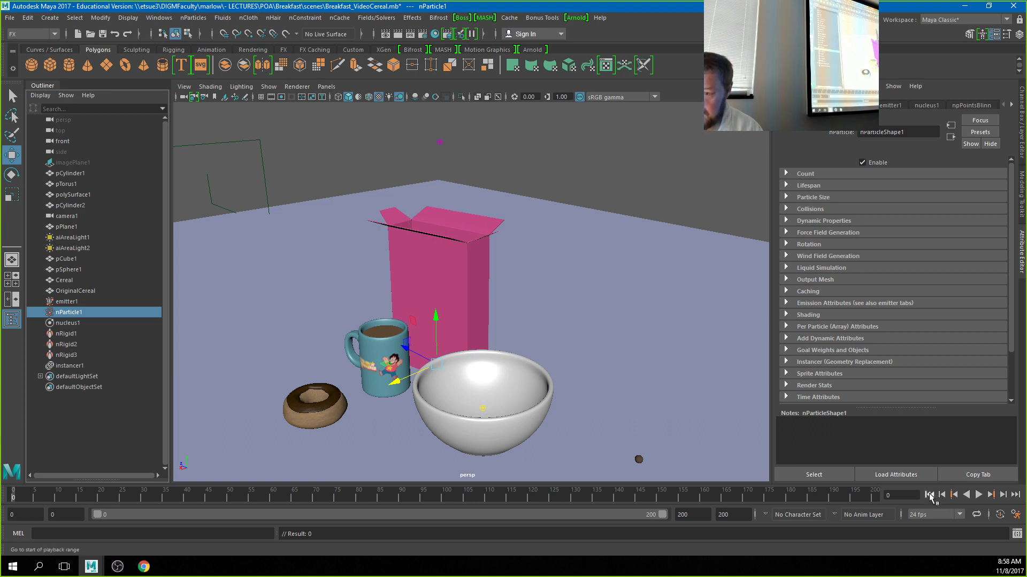
click(979, 496)
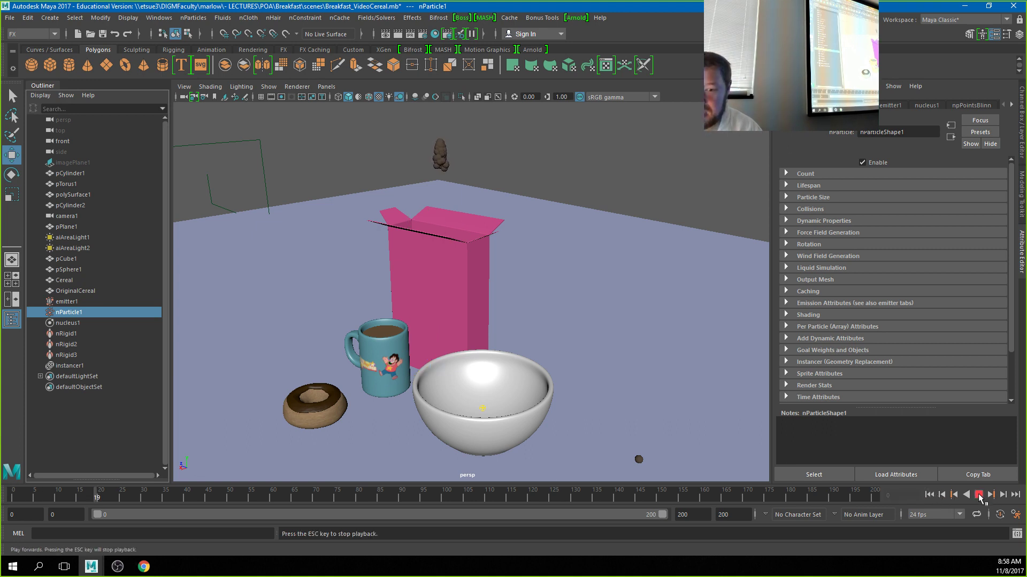
click(978, 496)
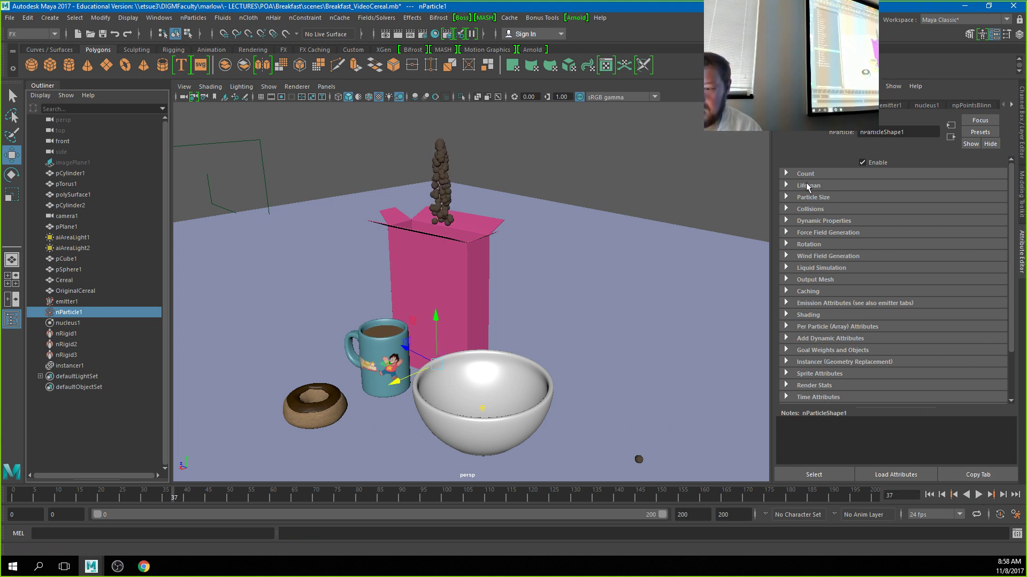
click(798, 210)
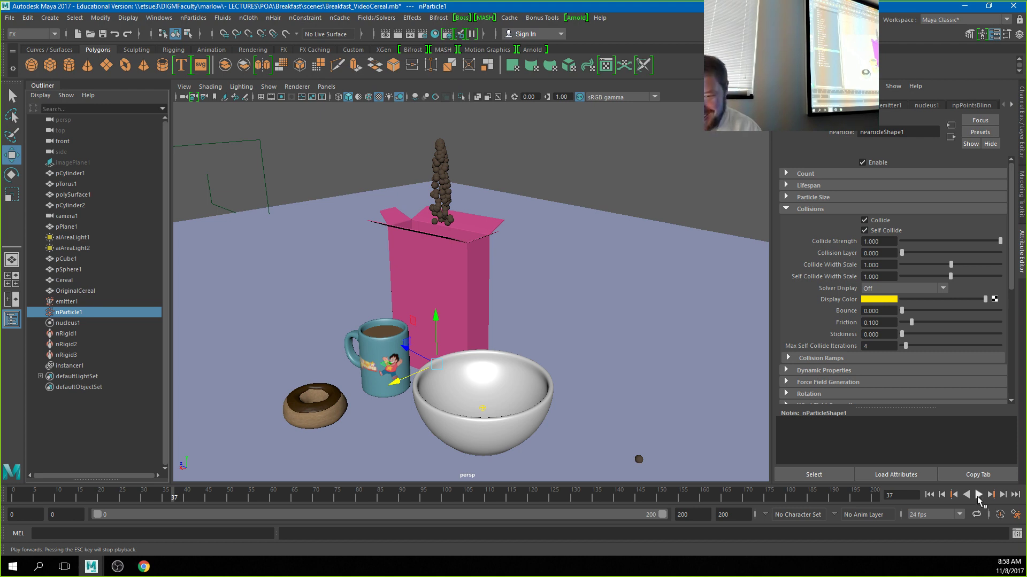
Resume the simulation and examine from above and inside the box how the cereal balls fall and pile up.
click(978, 495)
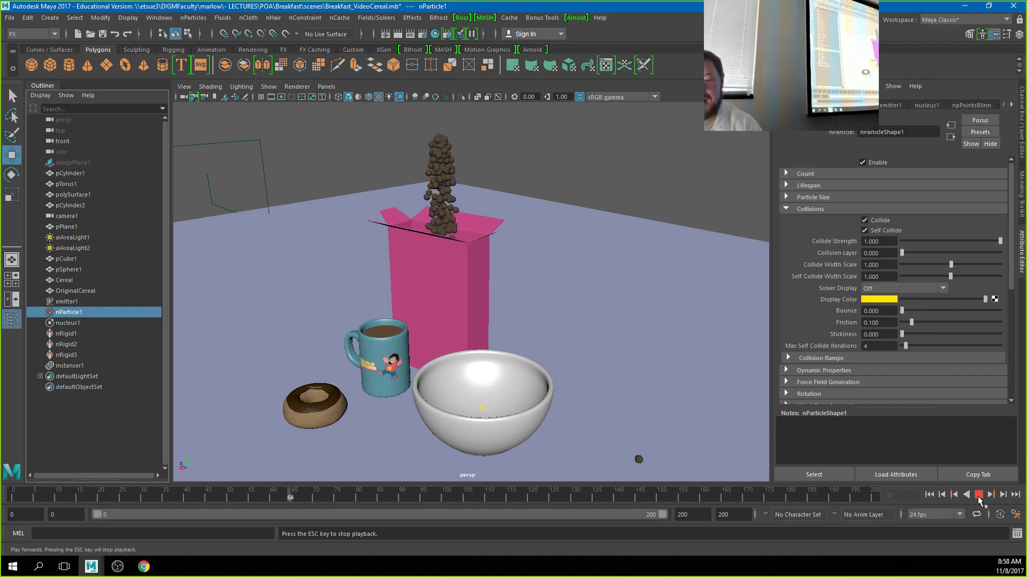
alt+drag(496, 246, 546, 261)
alt+right_drag(546, 260, 663, 253)
alt+middle_drag(565, 313, 485, 359)
alt+drag(540, 299, 498, 310)
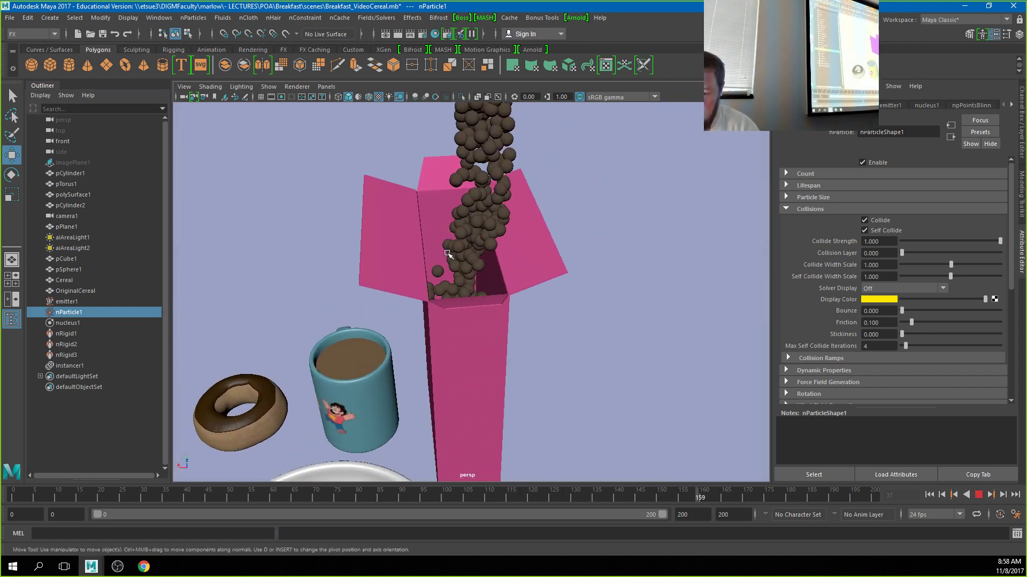
alt+right_drag(593, 278, 665, 267)
alt+drag(665, 267, 550, 297)
alt+right_drag(551, 298, 546, 424)
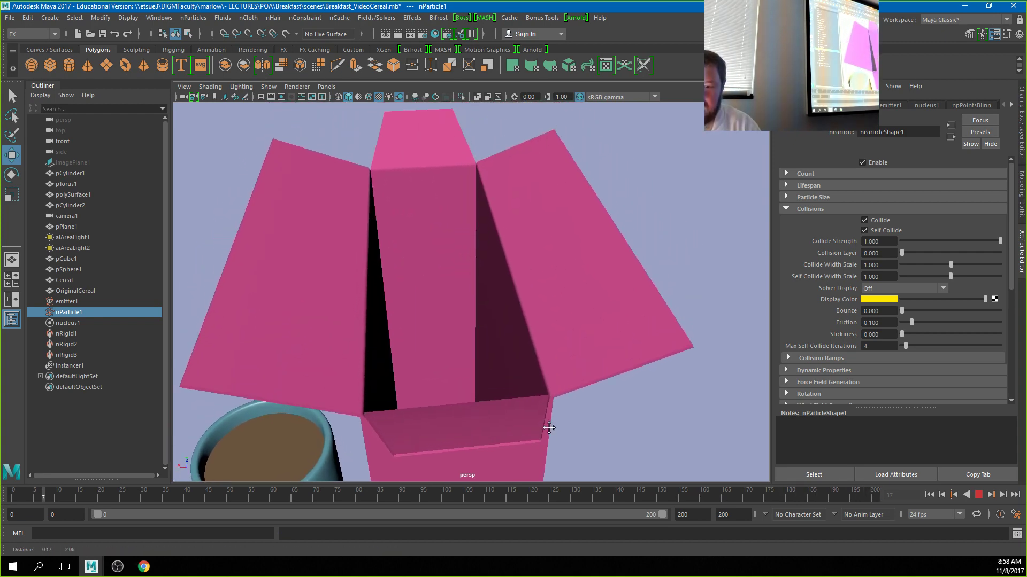
alt+drag(546, 424, 454, 361)
alt+middle_drag(406, 319, 611, 382)
alt+drag(544, 346, 615, 380)
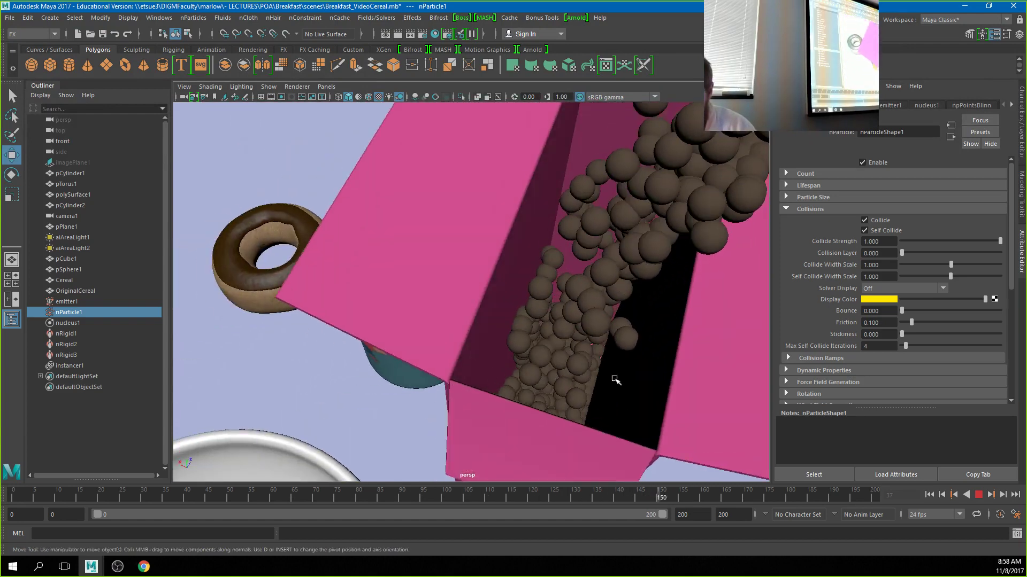
alt+middle_drag(615, 380, 495, 331)
mouse_move(494, 331)
alt+mouse_down()
mouse_move(396, 289)
mouse_move(498, 319)
alt+mouse_up()
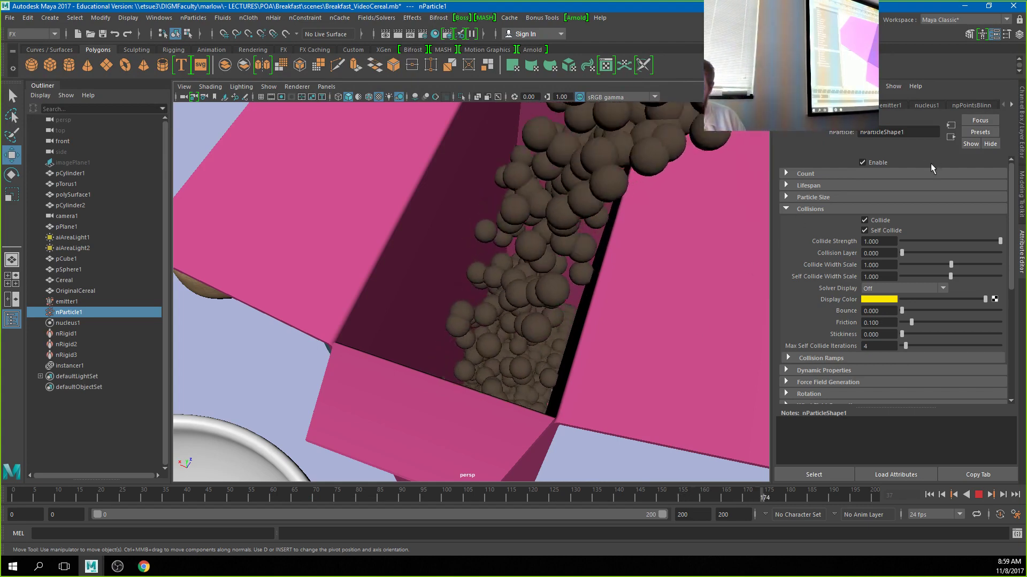
Try a particle radius of about 2.418 on nParticle1 and examine how the balls scatter around the scene.
scroll(817, 348, down, 1)
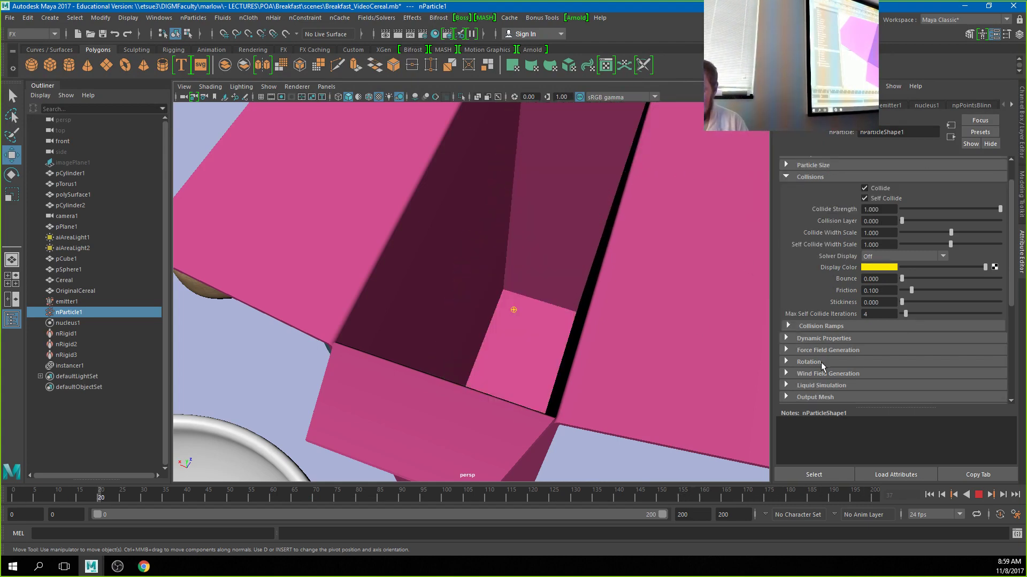
scroll(822, 363, up, 1)
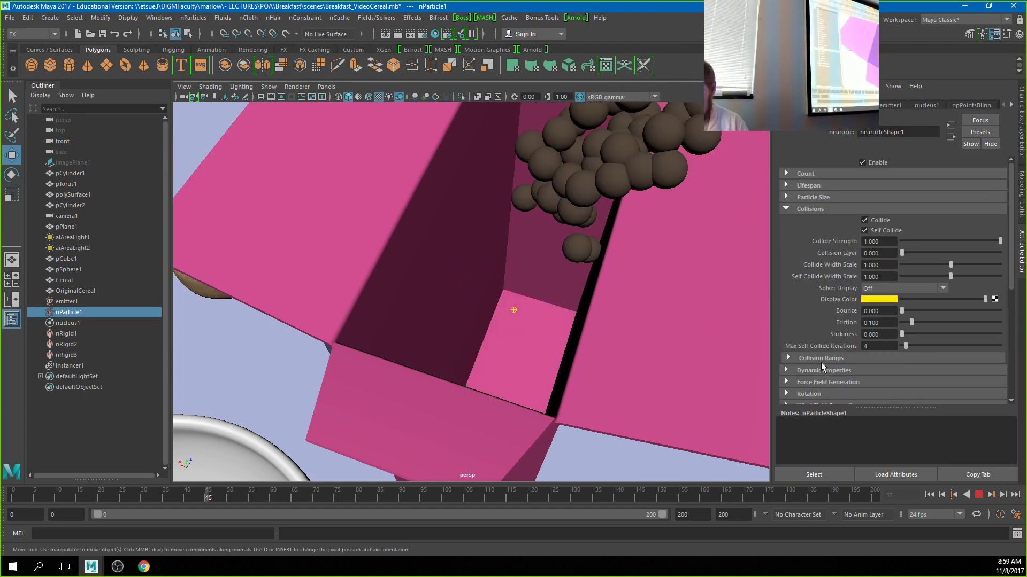
click(789, 198)
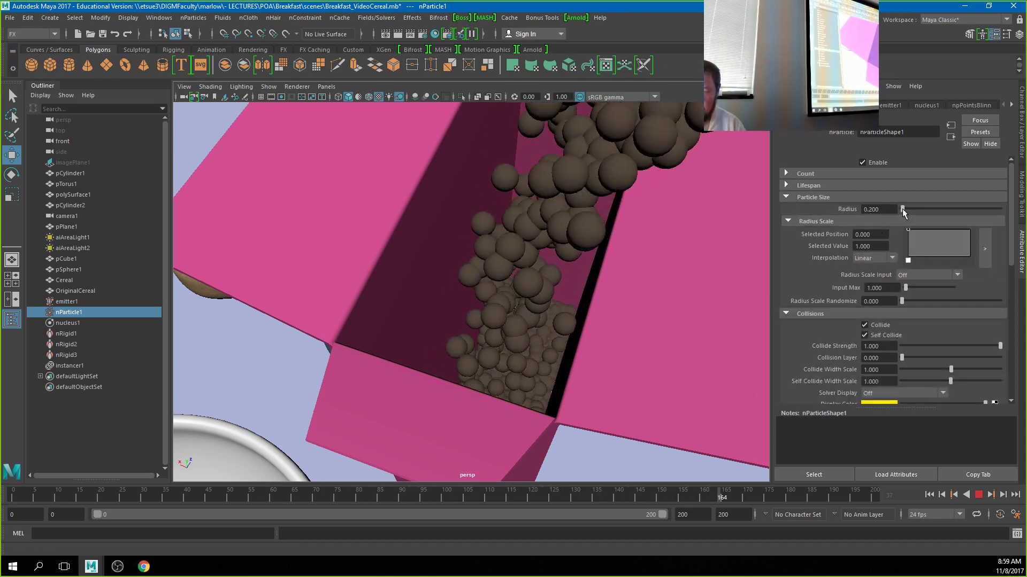
drag(903, 209, 912, 207)
scroll(618, 253, down, 12)
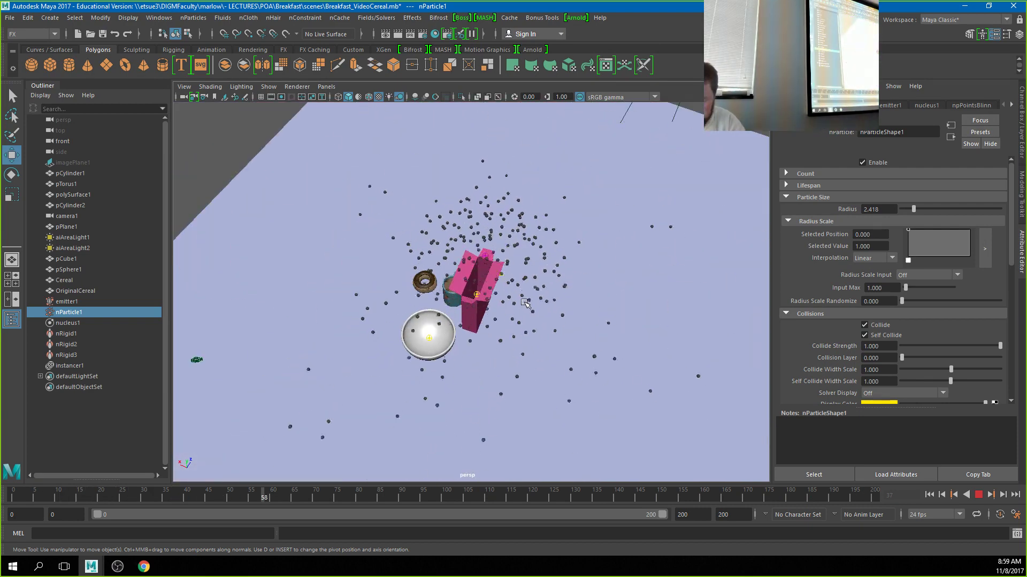
alt+drag(535, 293, 584, 278)
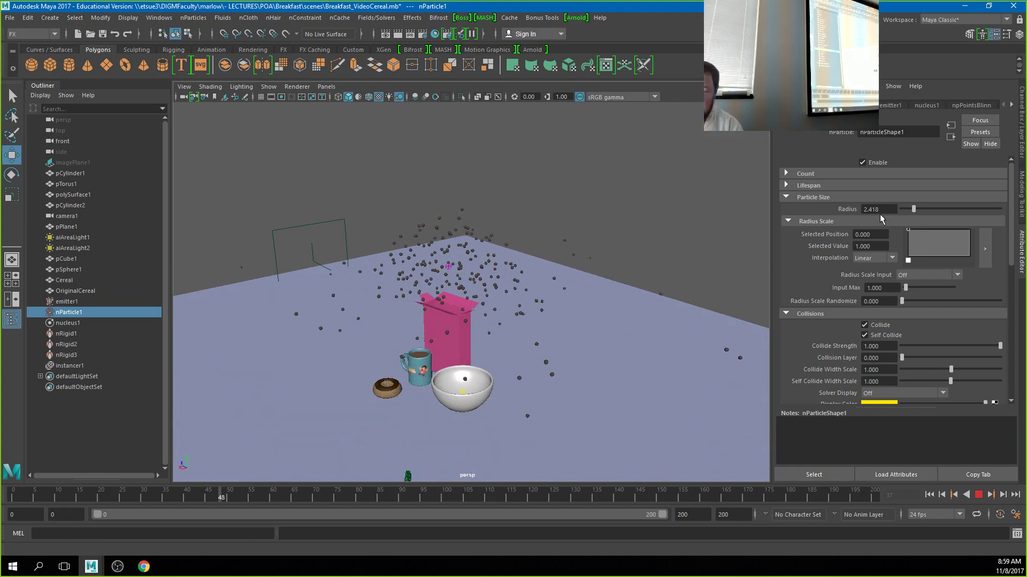
Lower the nParticle1 radius to about 0.22 and raise it to 0.3 while checking the cereal stream up close.
drag(913, 209, 904, 212)
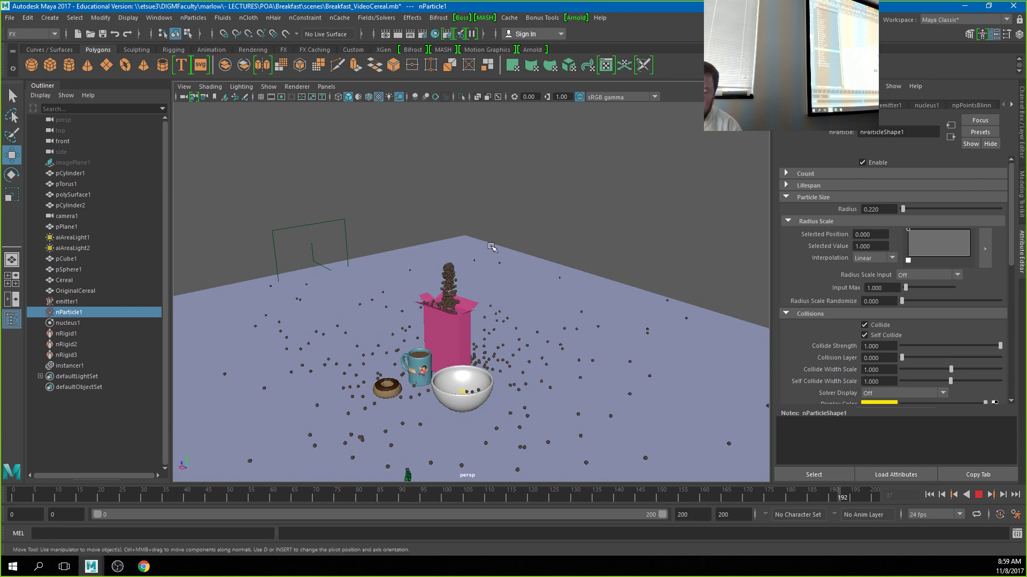
alt+right_drag(456, 244, 552, 365)
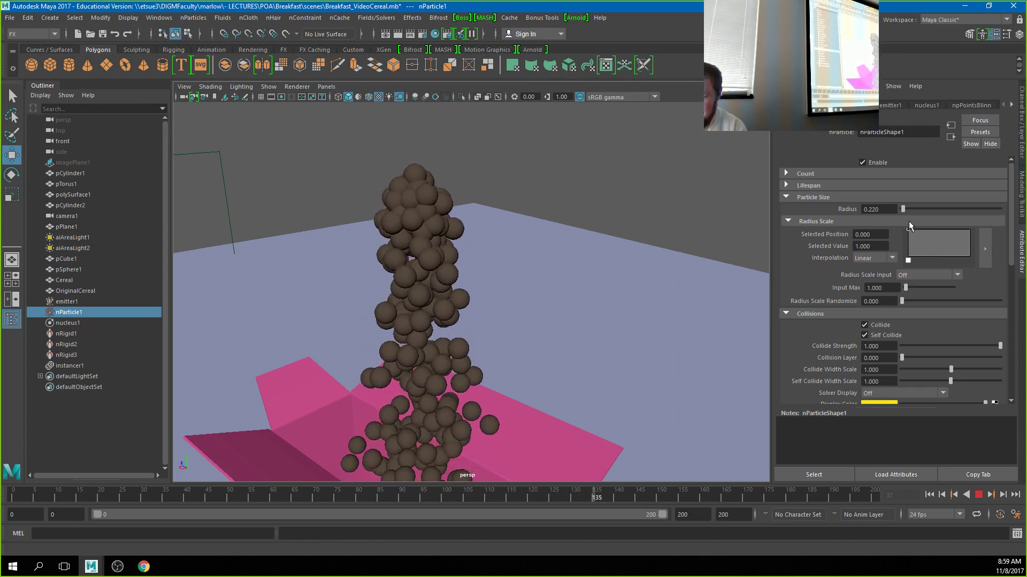
double_click(870, 209)
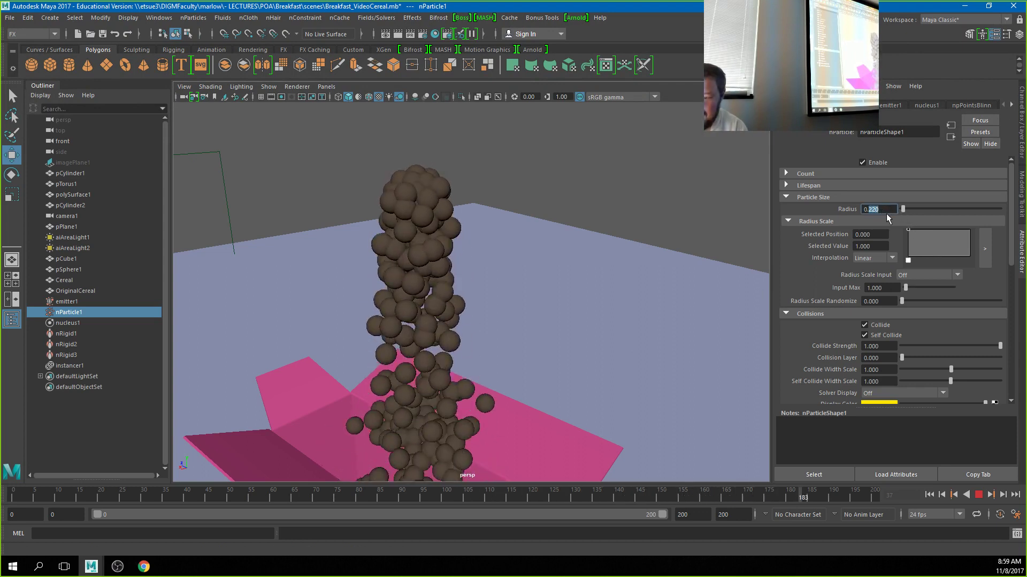
text(300)
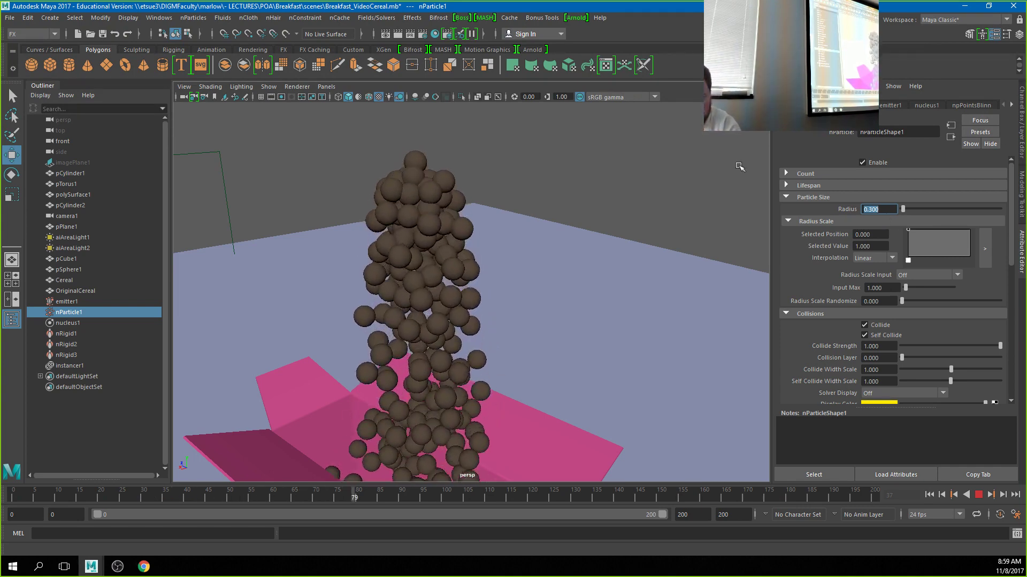
Examine the falling cereal from above the box and from the side, and set the particle radius to 0.35.
alt+drag(422, 411, 408, 451)
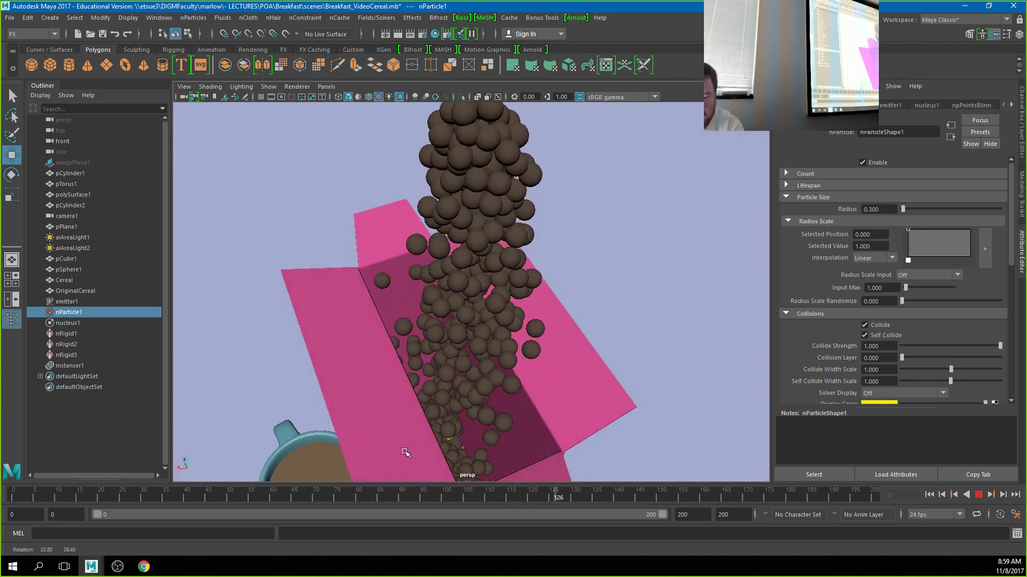
alt+right_drag(528, 424, 455, 323)
alt+drag(455, 323, 502, 393)
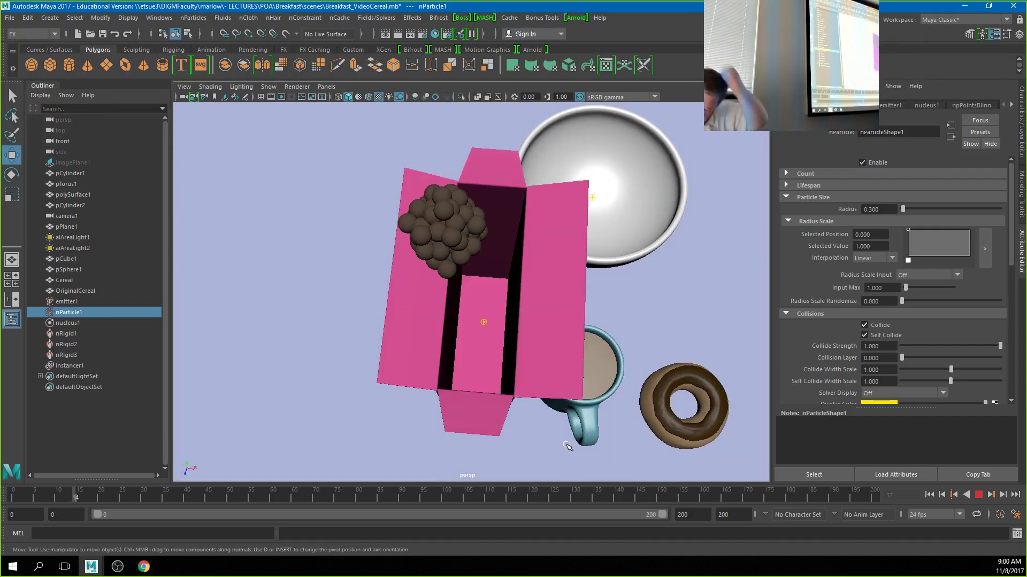
scroll(452, 277, up, 2)
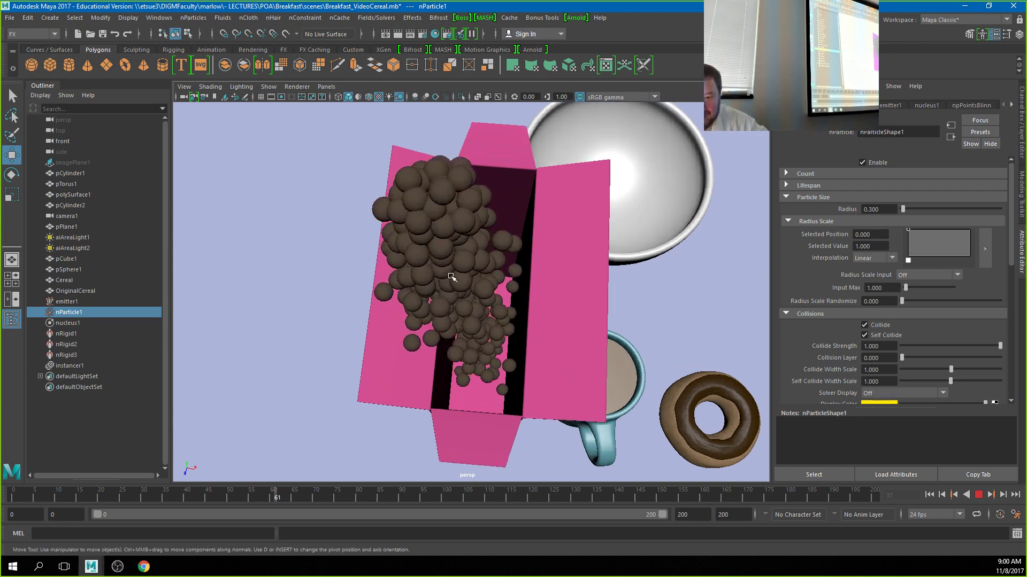
scroll(451, 277, up, 2)
alt+drag(423, 301, 431, 257)
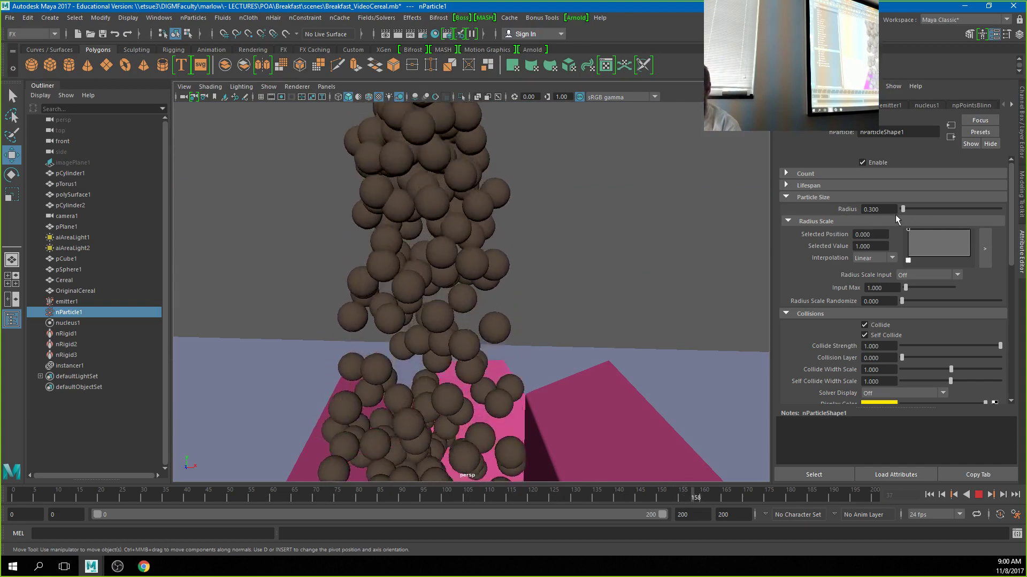
click(873, 210)
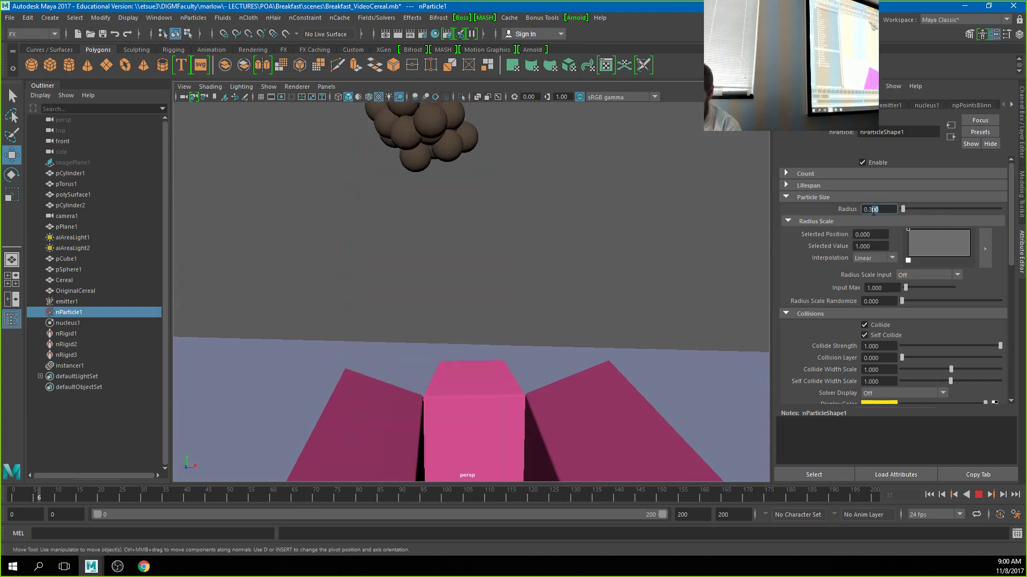
double_click(873, 209)
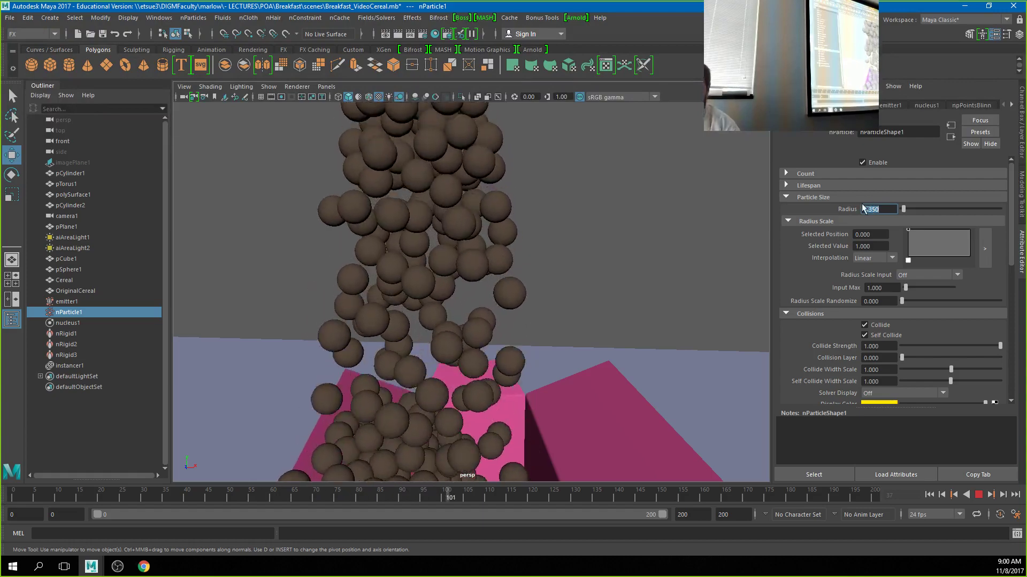
Try Self Collision Thickness as the solver display of nParticle1 and switch it to Collision Thickness.
scroll(936, 326, down, 3)
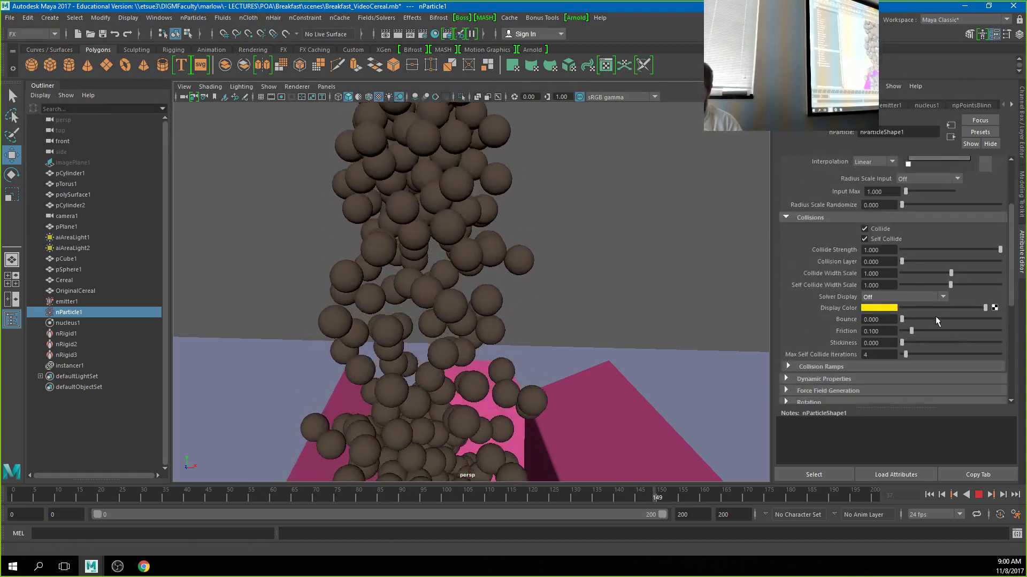
click(916, 296)
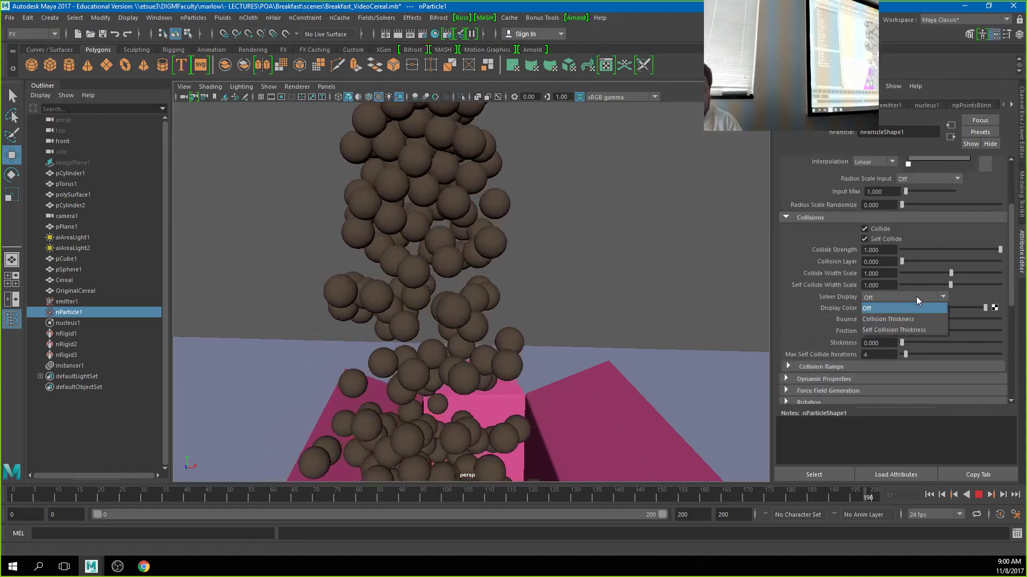
click(908, 330)
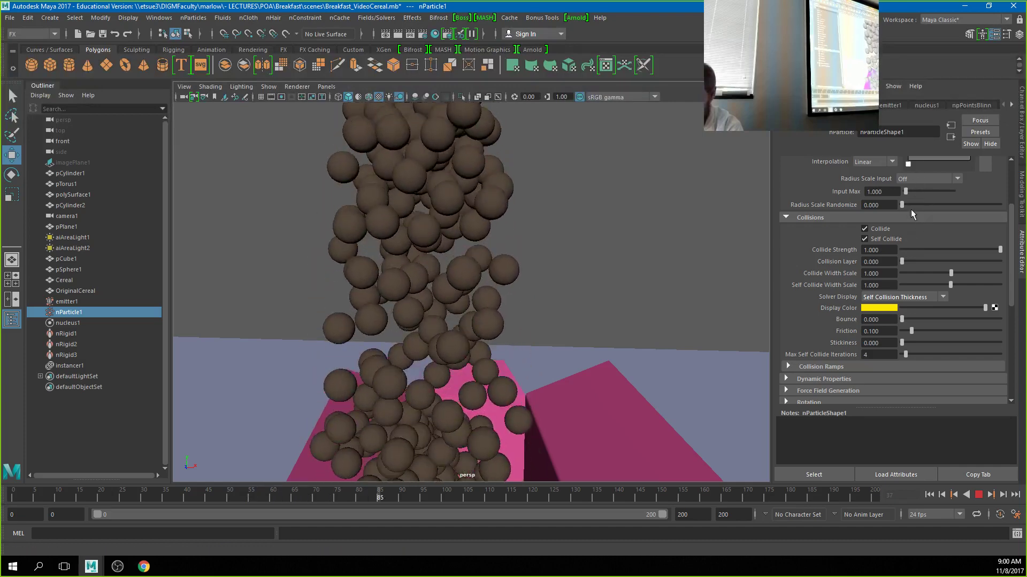
click(936, 297)
click(895, 319)
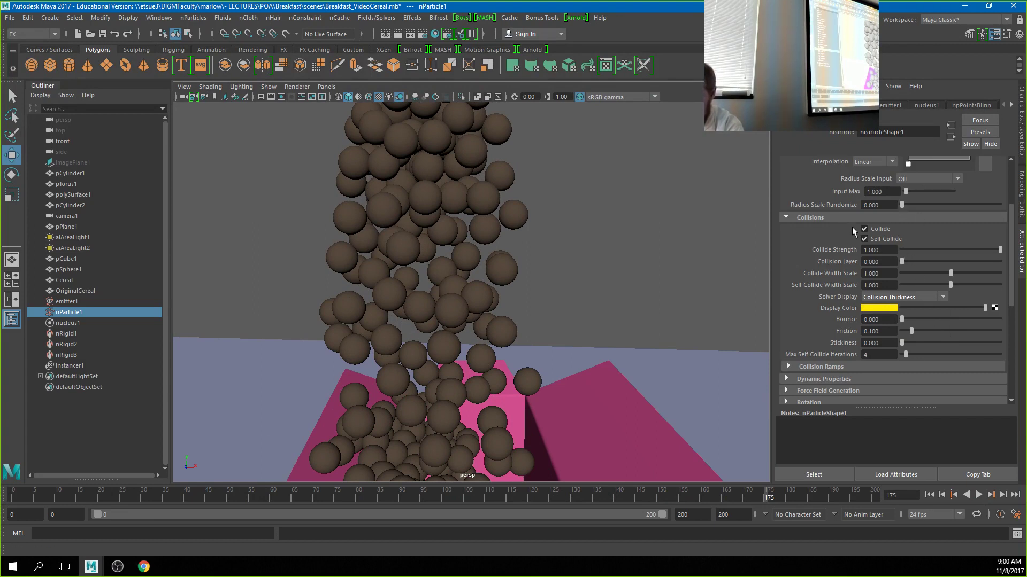
Try radii of 0.33 and 0.4 on nParticle1 and set the particle radius to 0.42 to match the cereal ball size.
scroll(876, 229, up, 2)
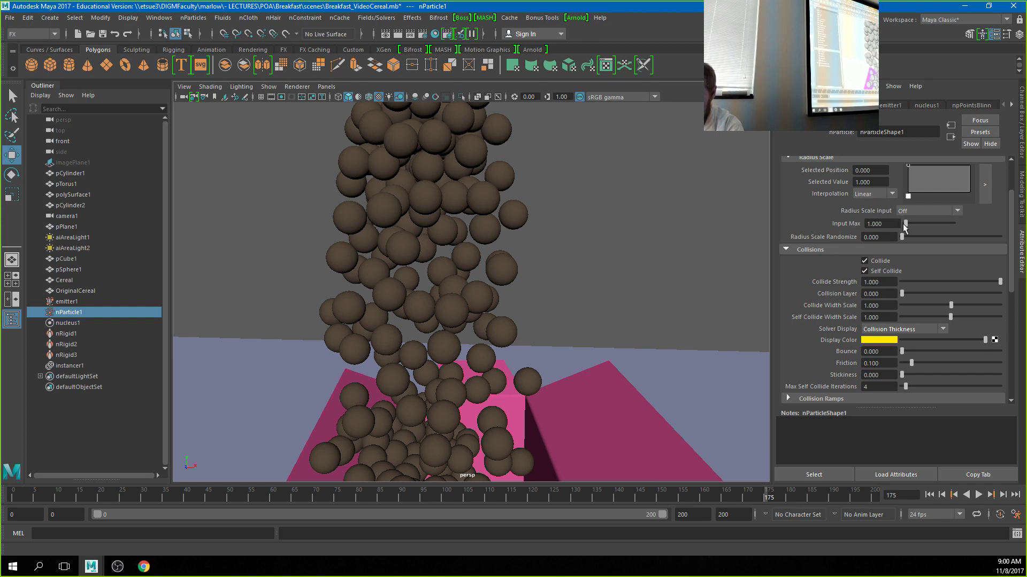
scroll(902, 241, up, 4)
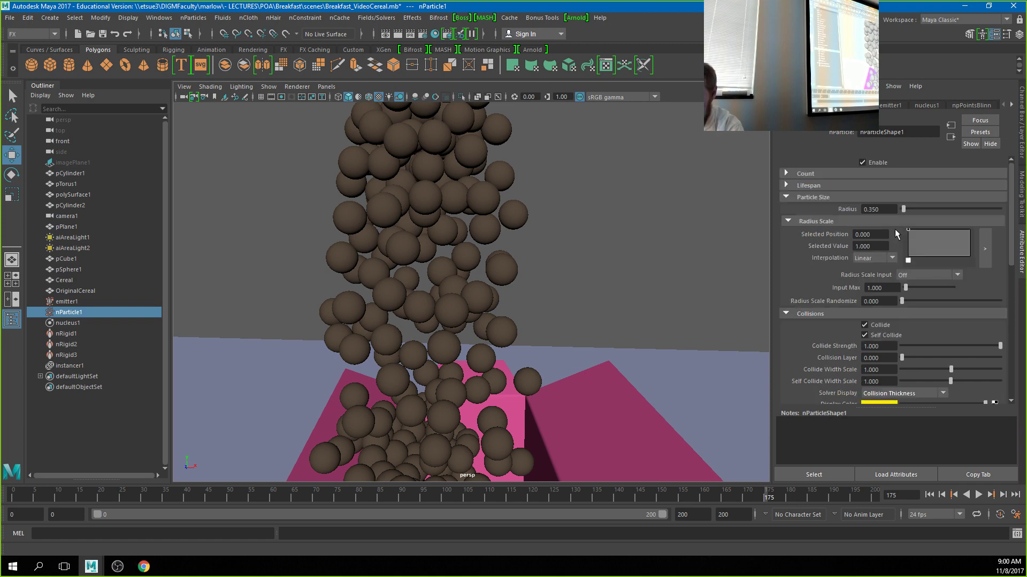
drag(904, 211, 903, 213)
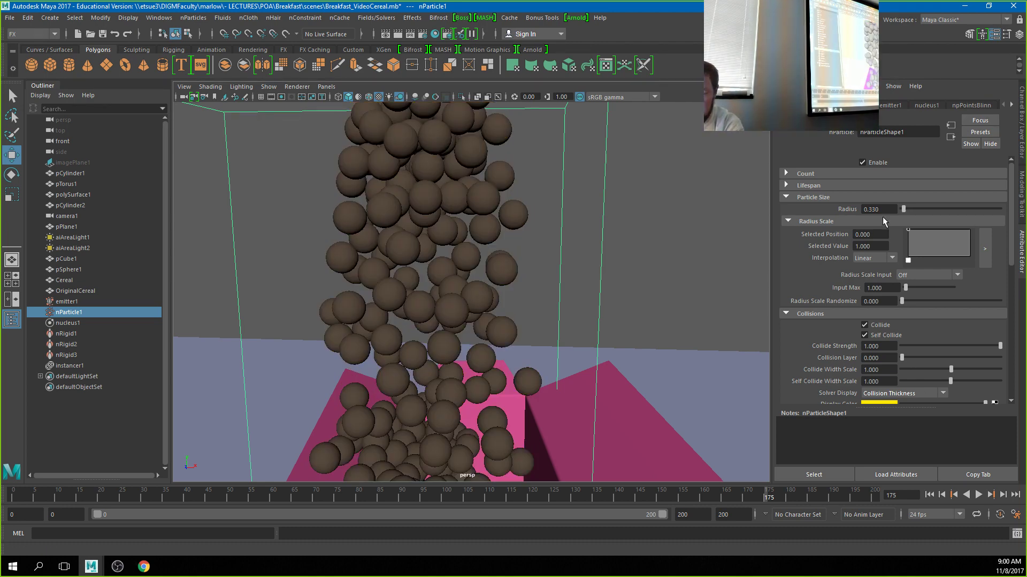
click(883, 209)
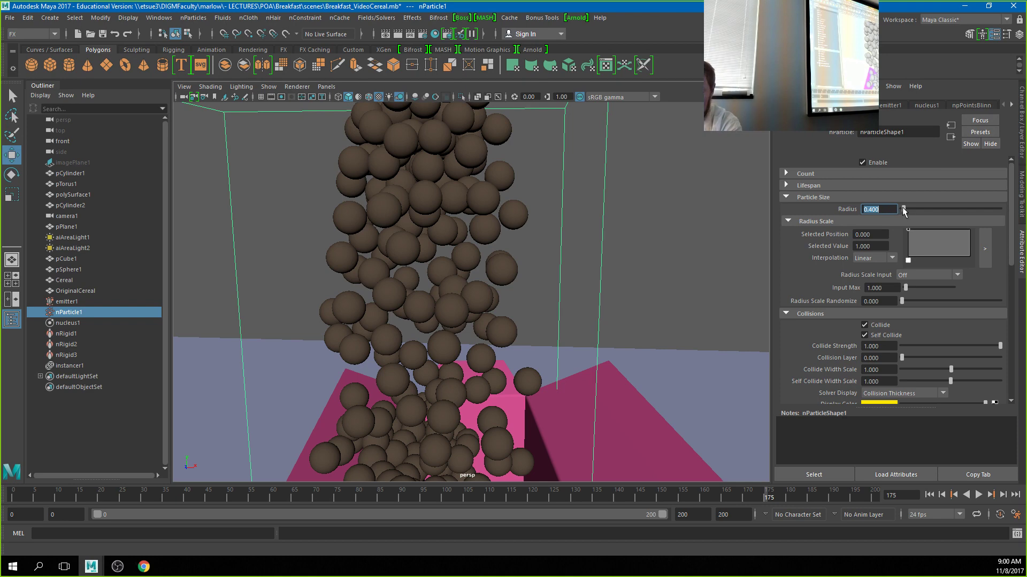
drag(903, 209, 904, 209)
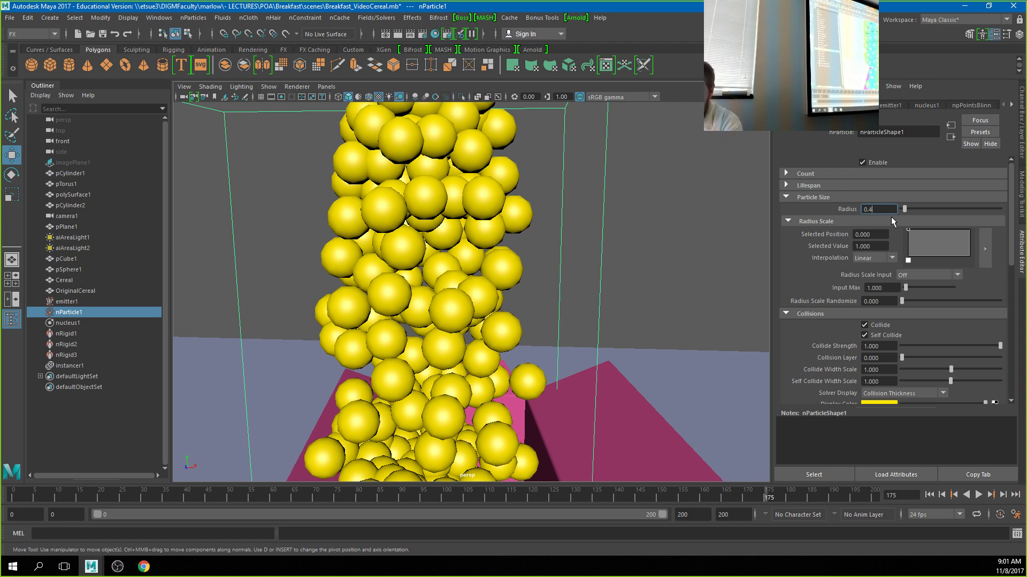
key(Return)
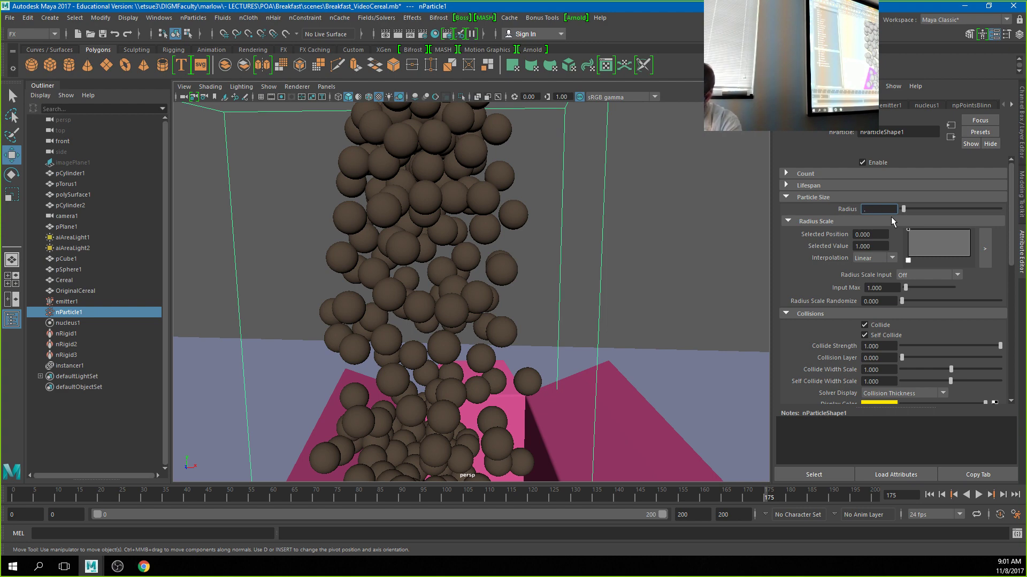
text(.42)
key(Return)
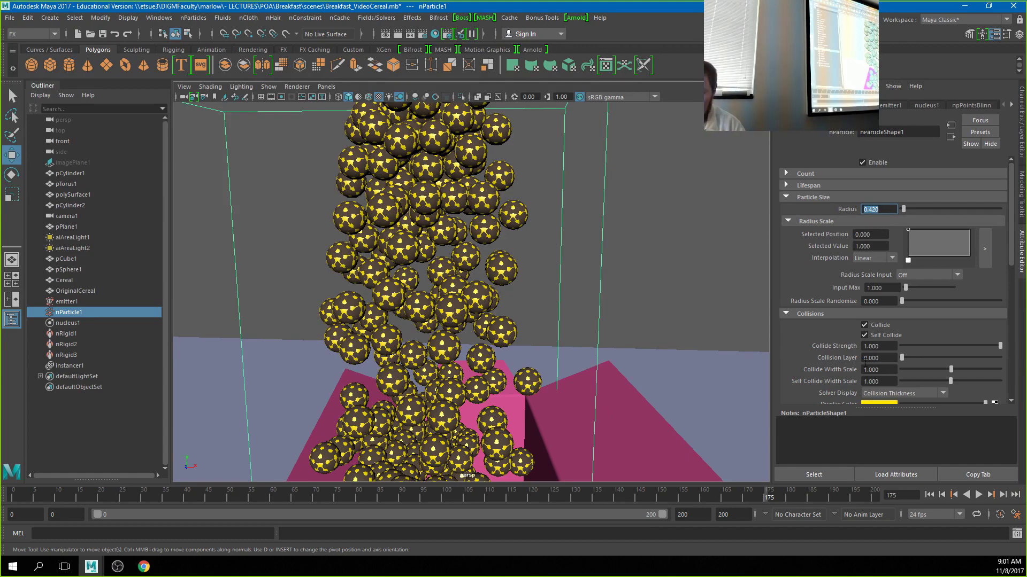
Replay the simulation from frame 0 and examine the cereal with its collision thickness from the side and above the box.
click(928, 495)
click(977, 496)
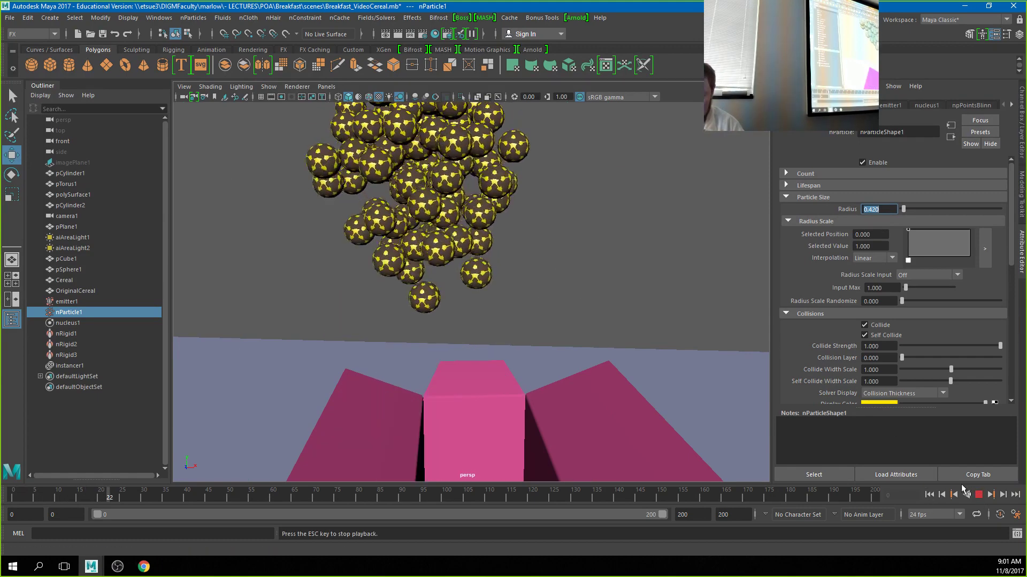
scroll(437, 247, down, 5)
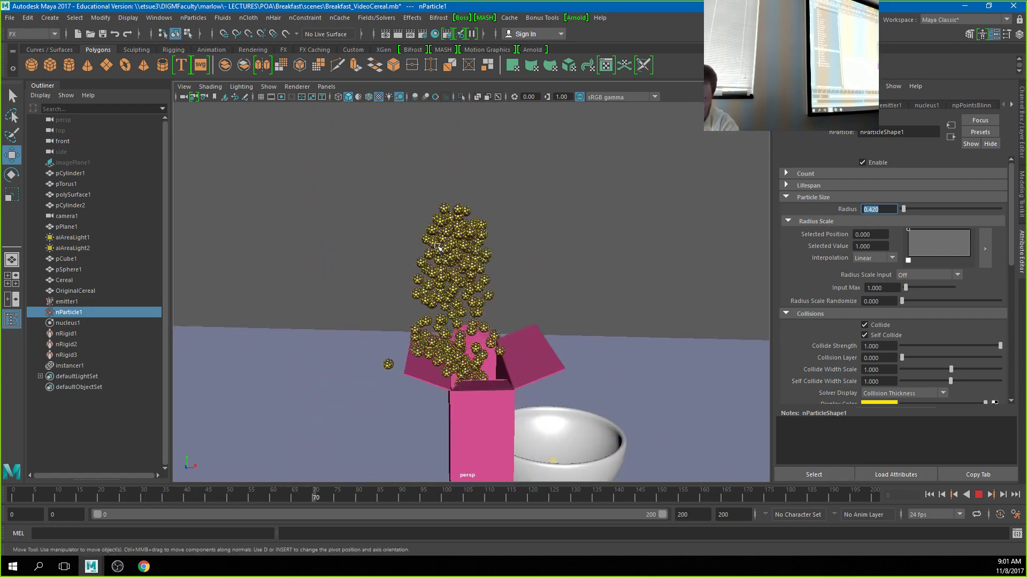
alt+drag(437, 247, 475, 388)
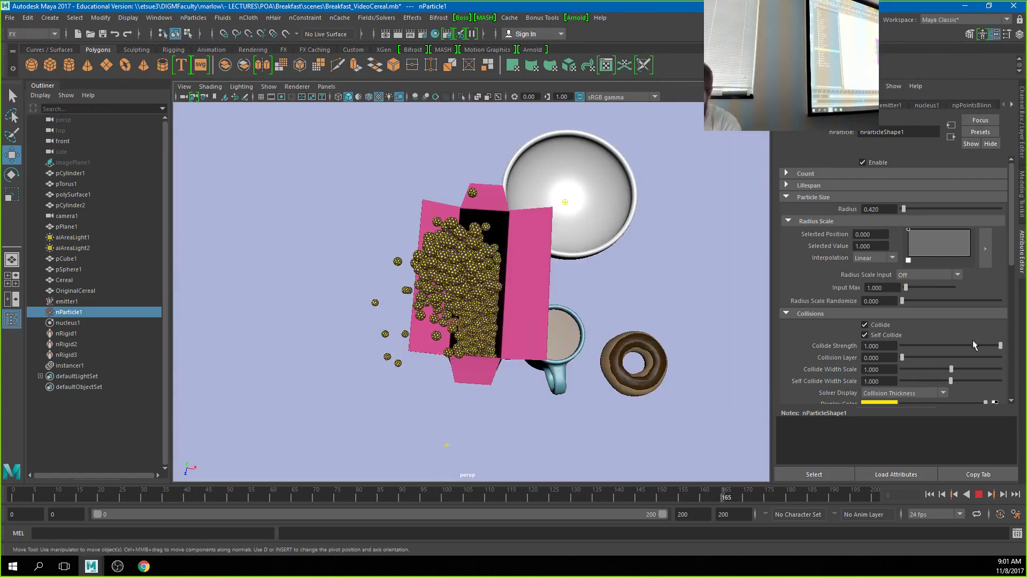
Turn off the solver display of nParticle1, check the falling cereal from the side and stop the playback.
click(903, 396)
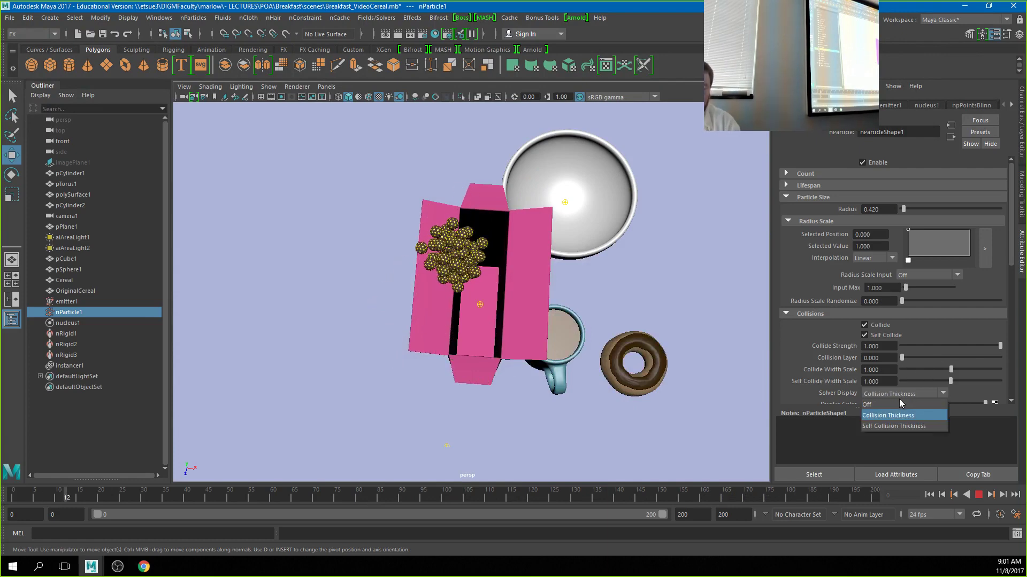
click(895, 404)
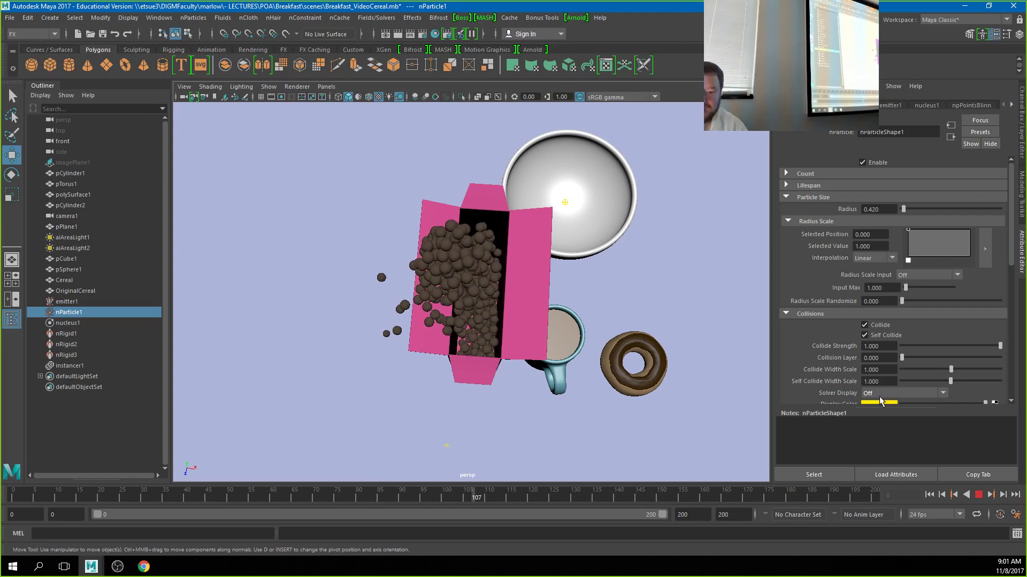
alt+drag(465, 385, 483, 327)
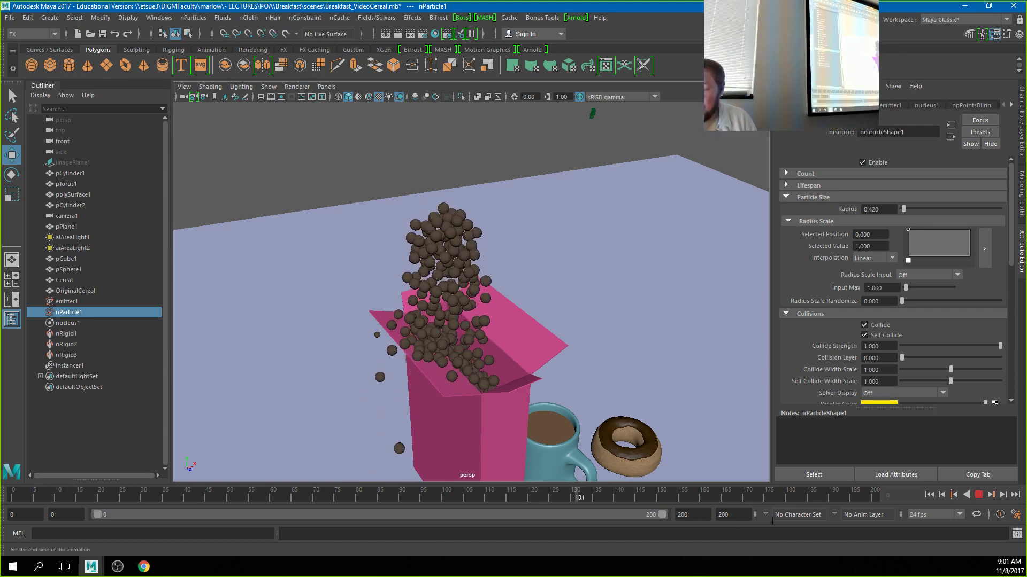
click(978, 497)
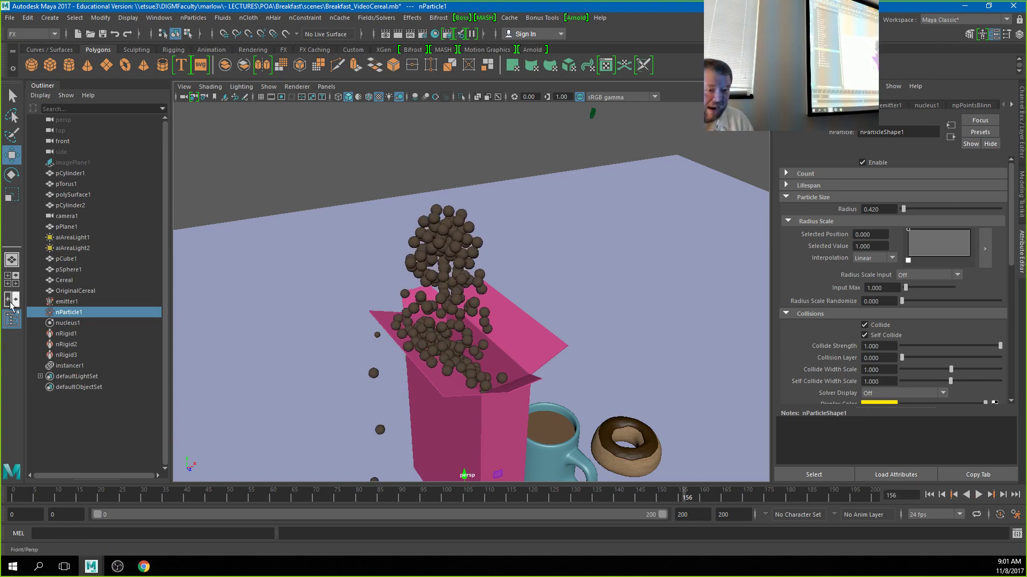
Try the Directional emitter type on emitter1 and replay the simulation from frame 0.
click(63, 302)
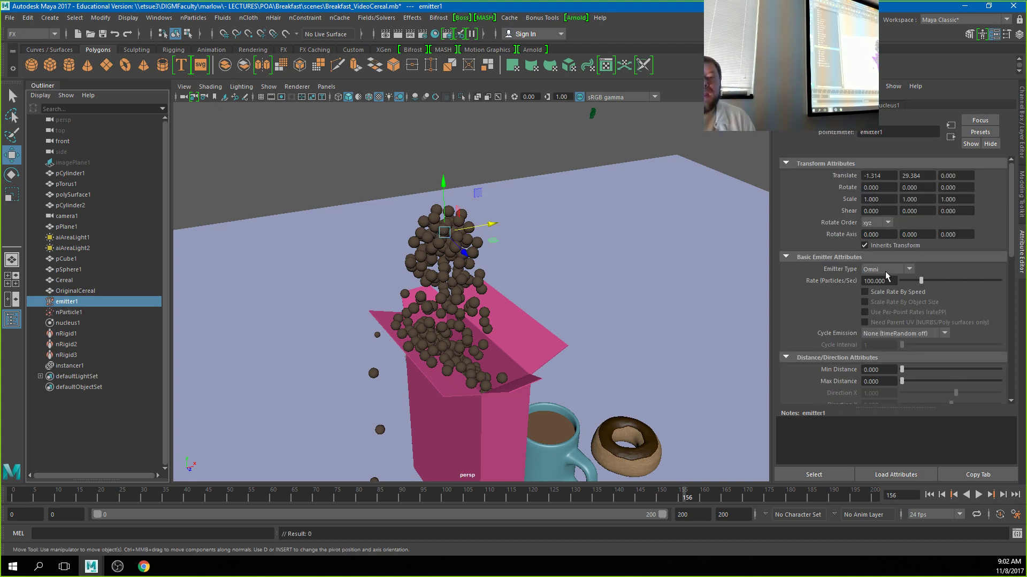
click(885, 268)
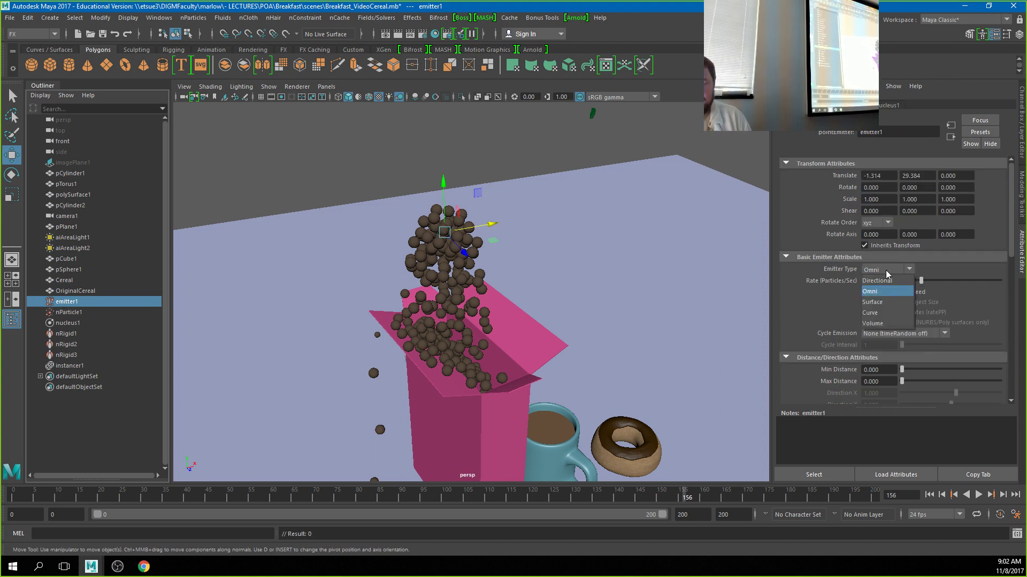
click(886, 281)
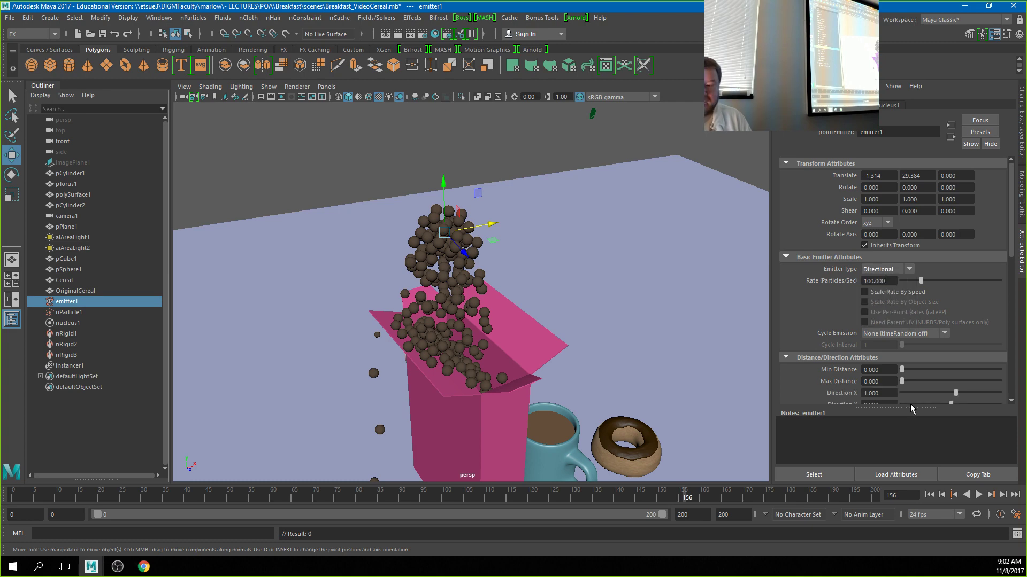
click(930, 495)
click(978, 495)
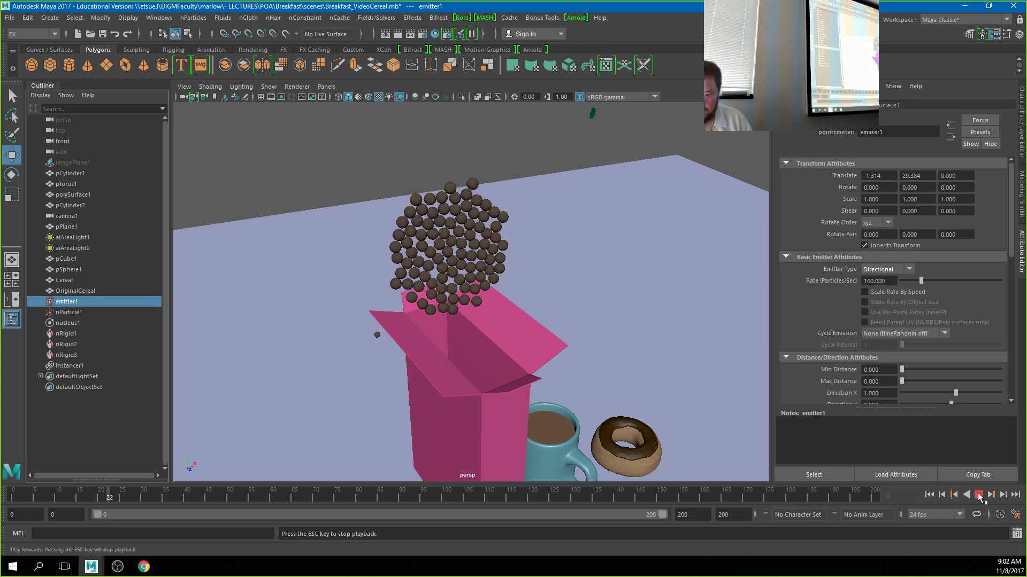
alt+drag(609, 375, 459, 402)
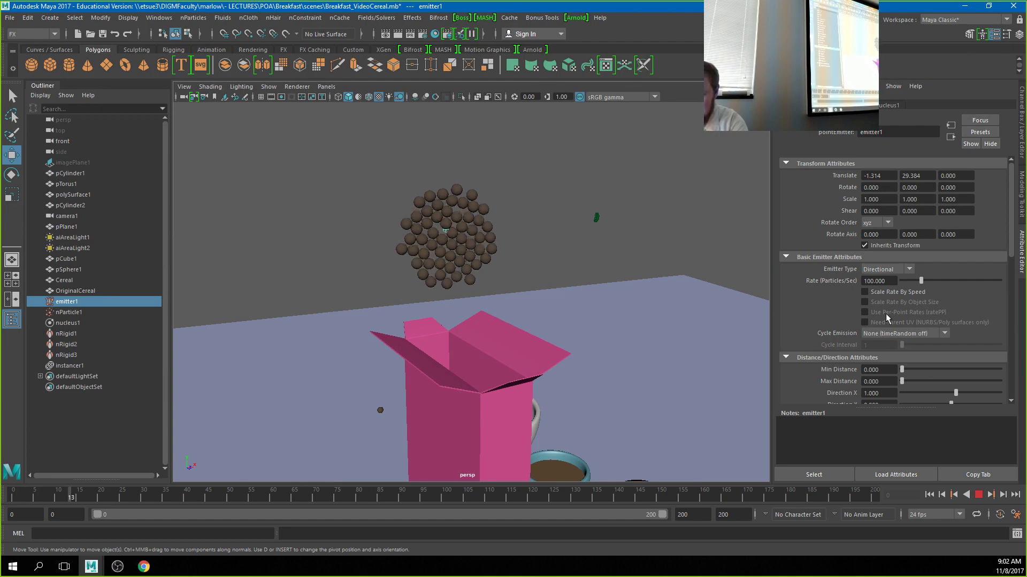
Try an emission direction of 0 in X and -1 in Y on emitter1.
scroll(887, 316, down, 4)
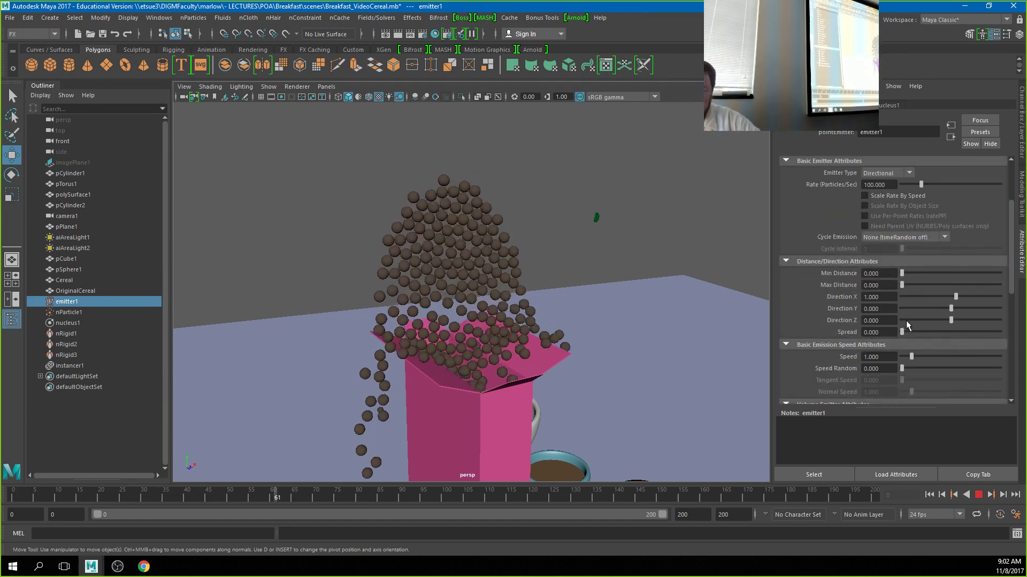
click(880, 297)
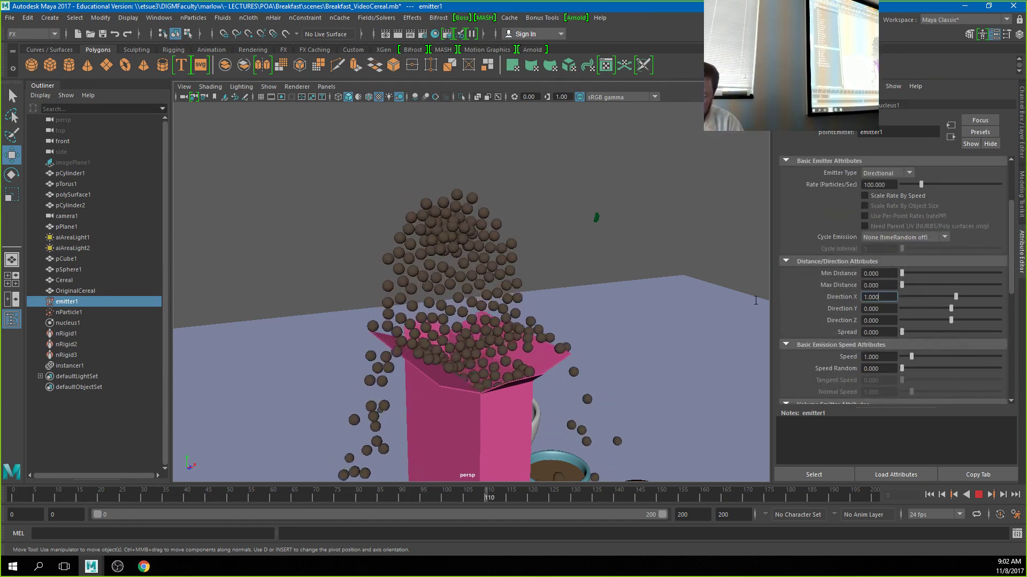
text(0)
key(Return)
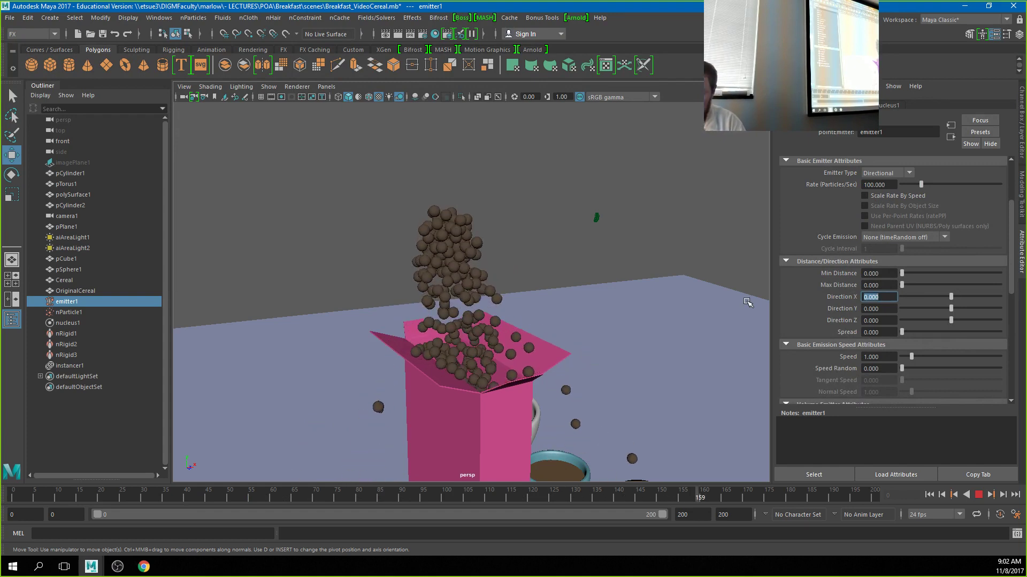
click(889, 309)
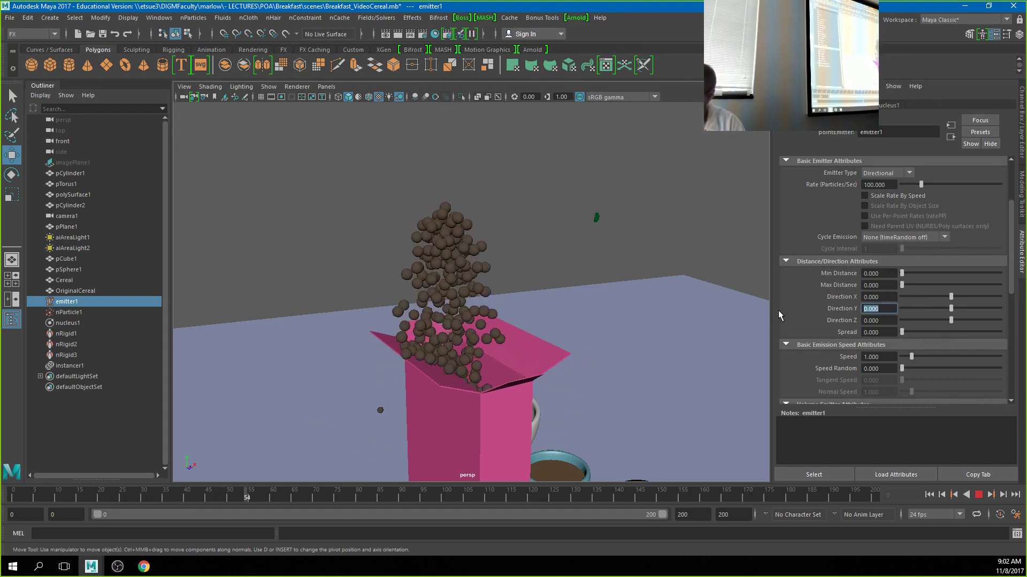
text(-1)
key(Return)
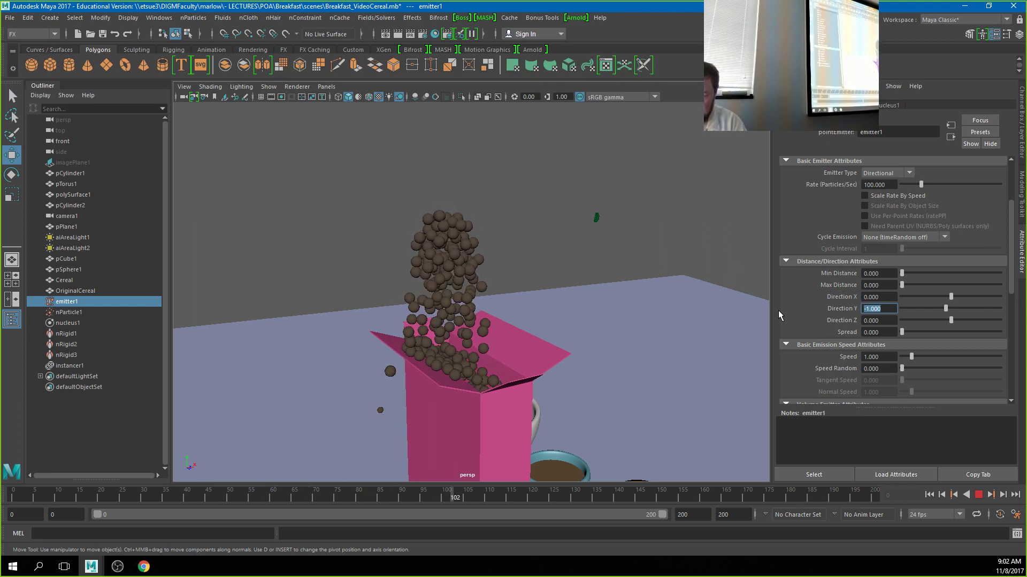
Try a Direction Y of 1 on emitter1 and return its emitter type to Omni.
click(930, 494)
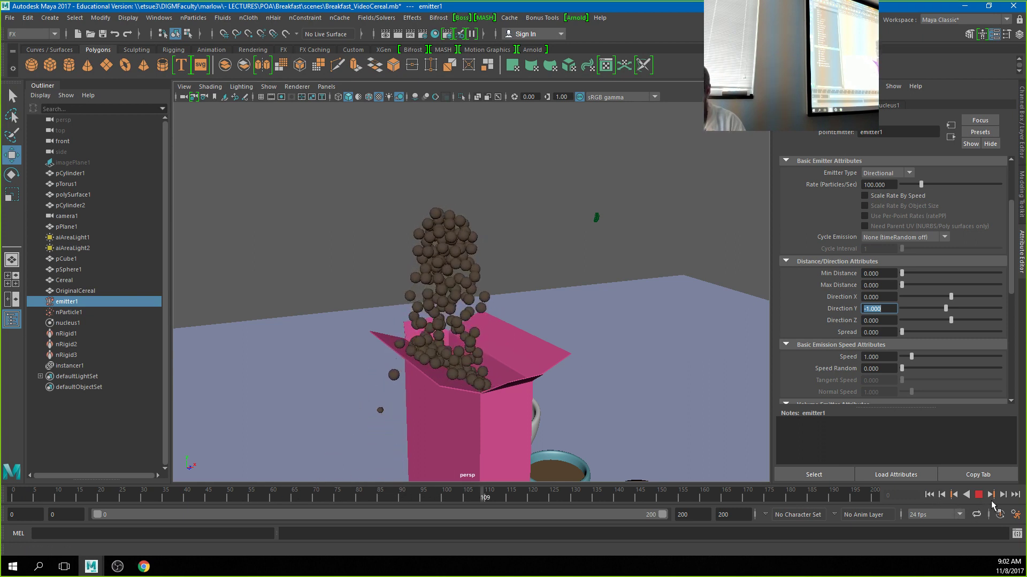
text(1)
key(Return)
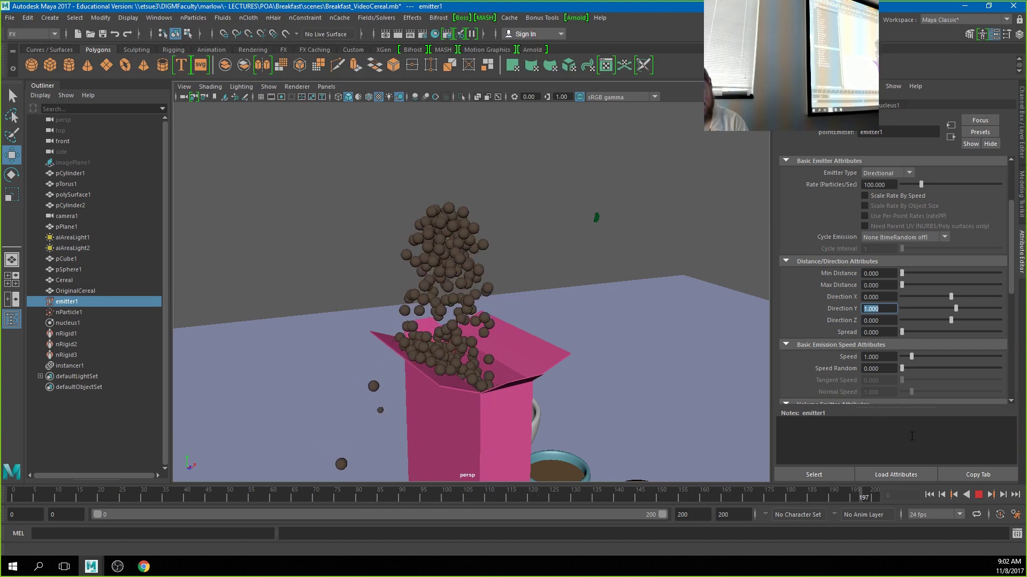
click(888, 173)
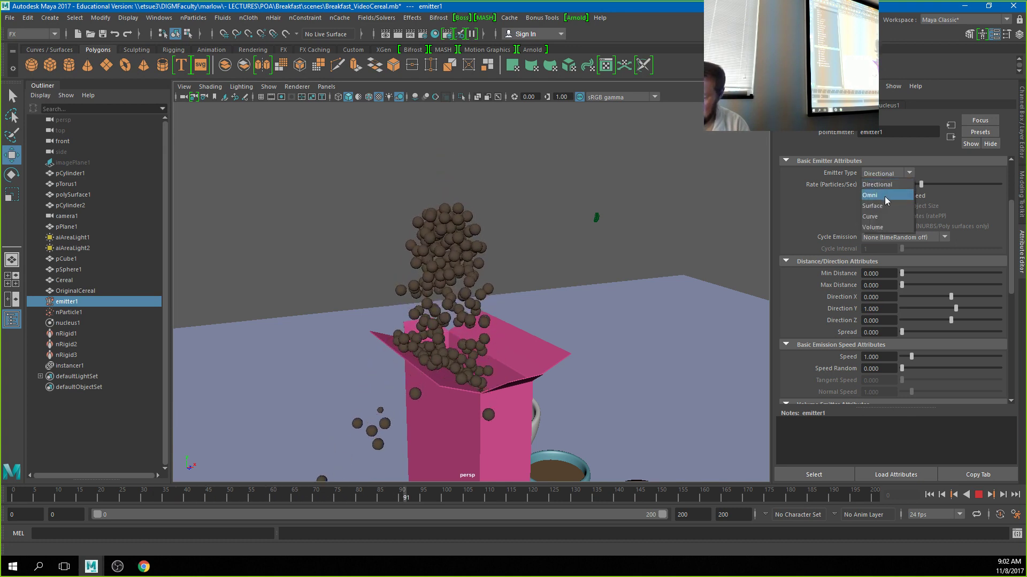
click(885, 198)
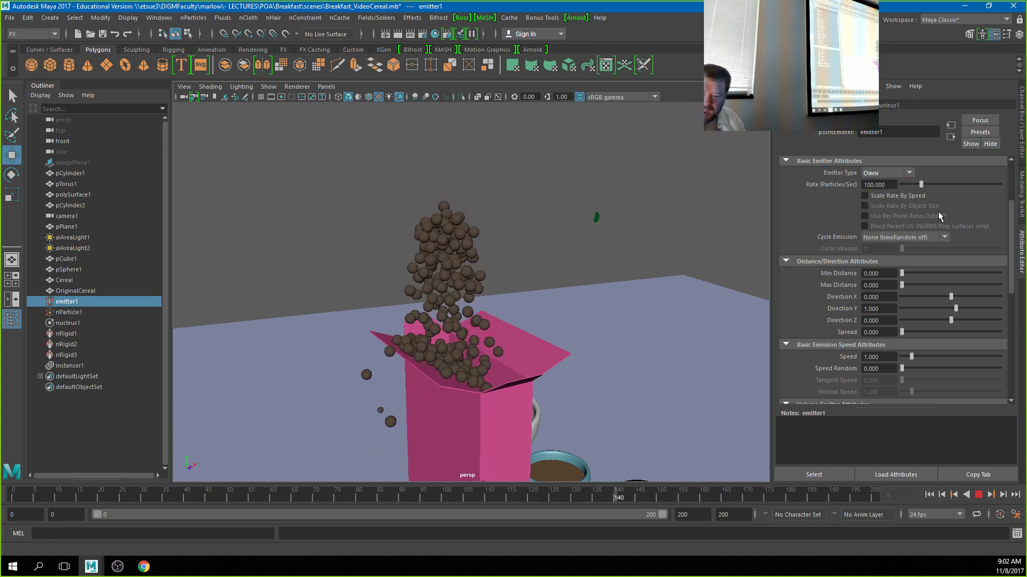
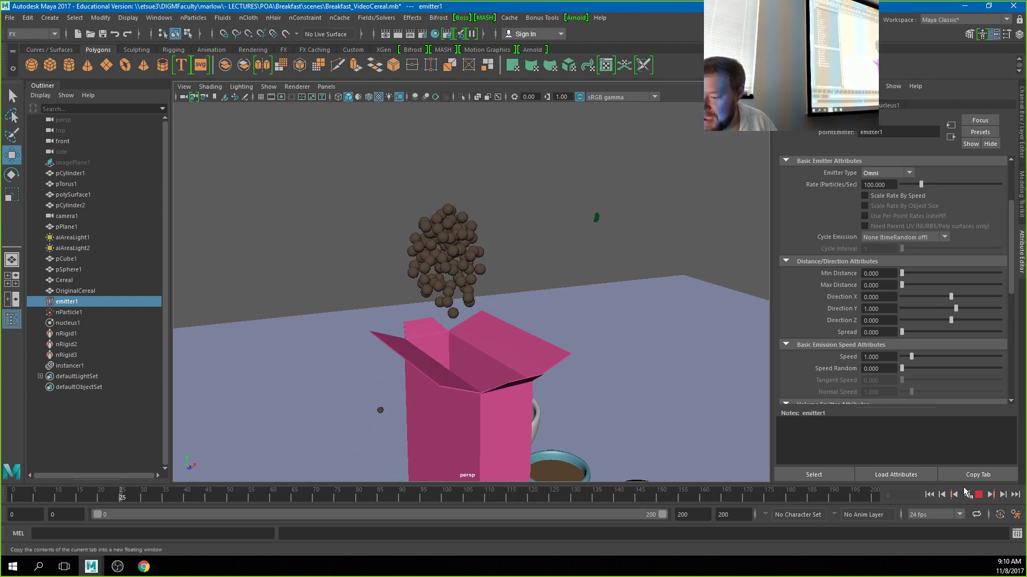
Set the rate of emitter1 to 1000 particles per second and play the simulation from frame 0.
click(978, 496)
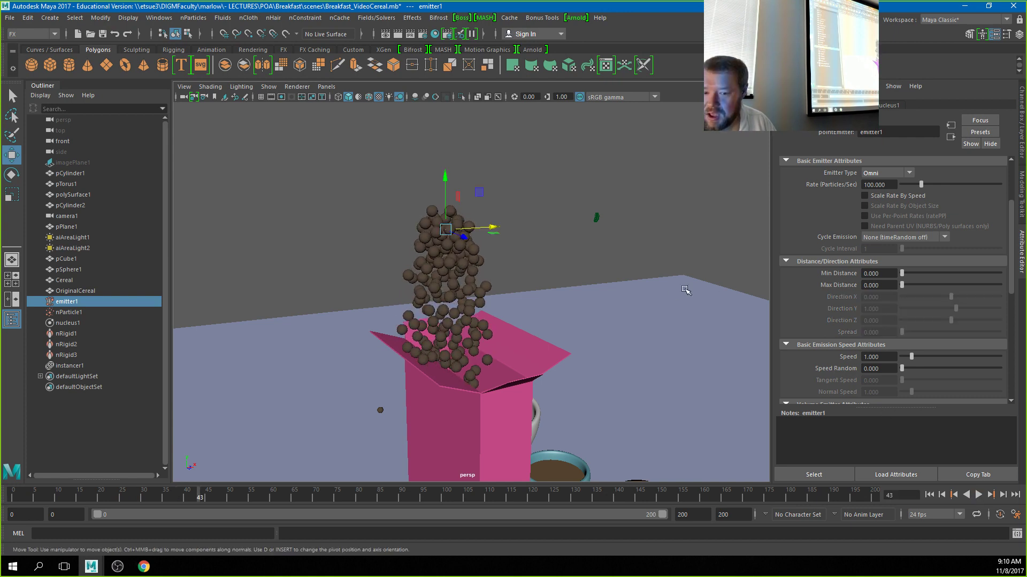
click(930, 495)
click(892, 184)
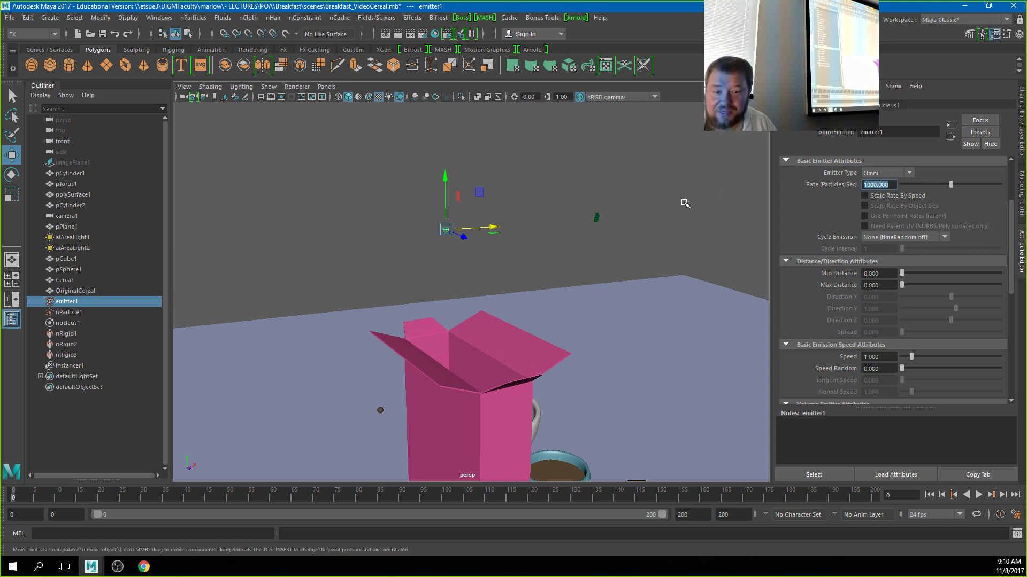
click(978, 495)
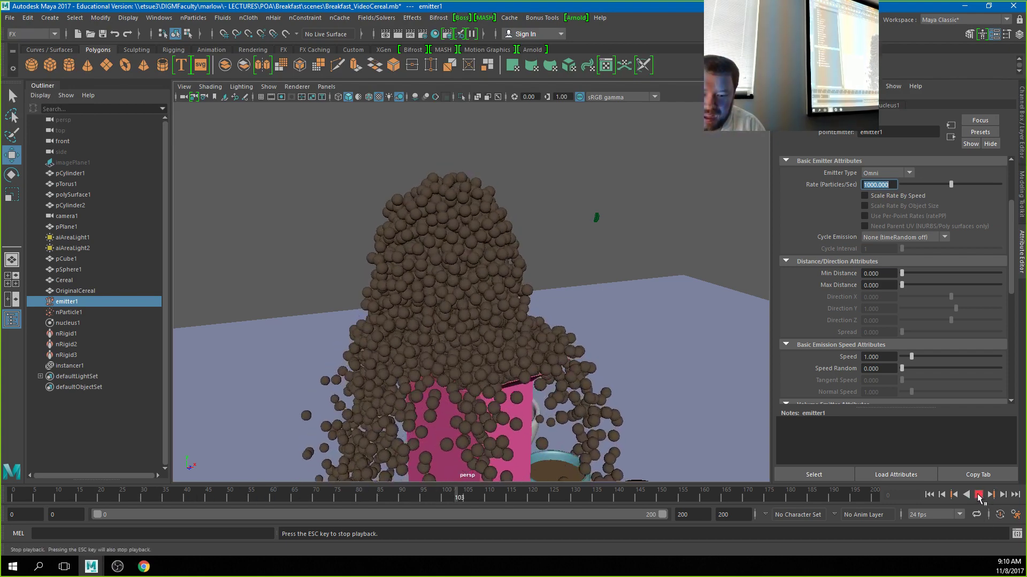
click(978, 496)
Check the particle count of nParticleShape1.
scroll(890, 229, up, 3)
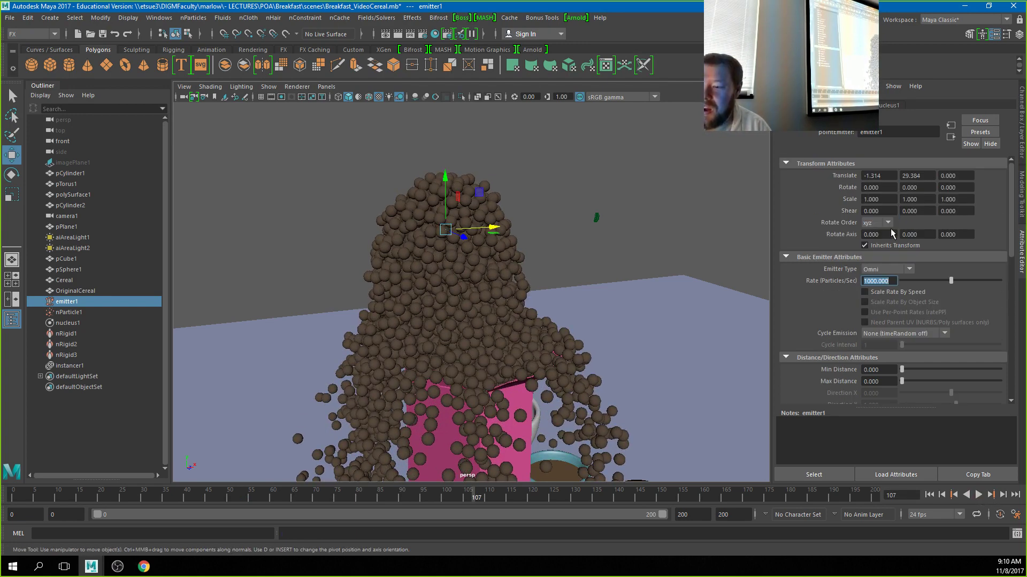
click(843, 106)
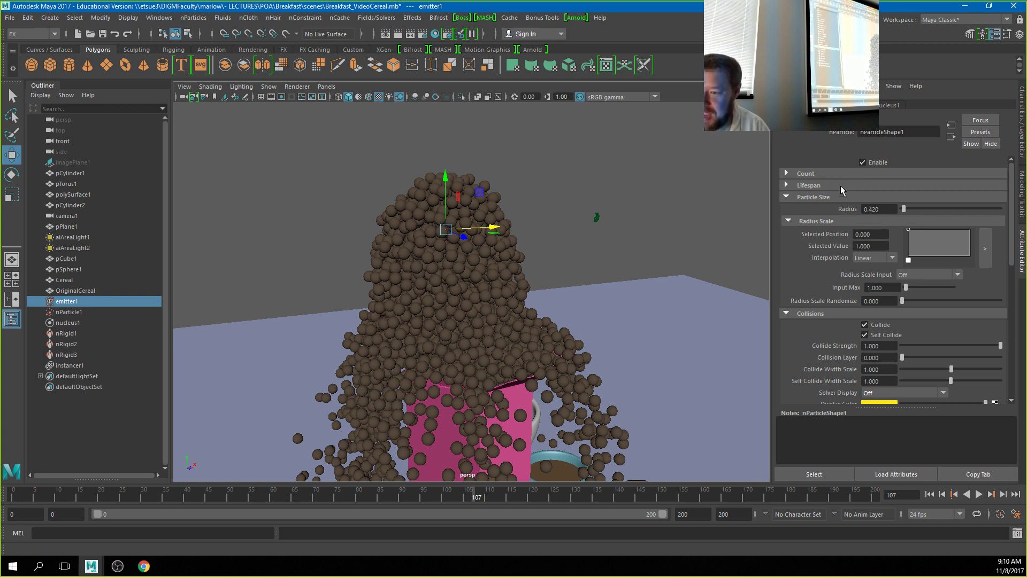
click(805, 174)
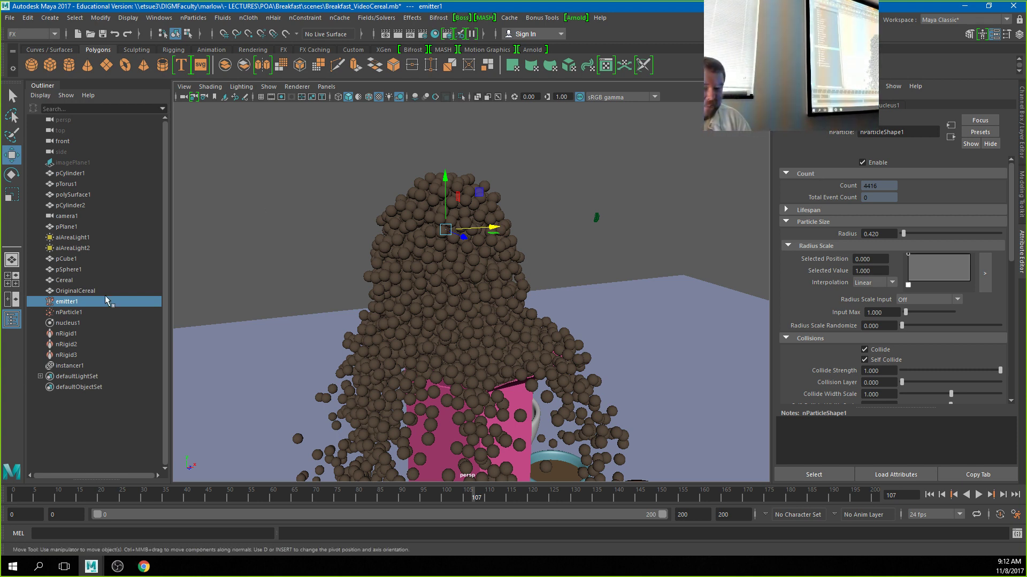
Set the start frame of the timeline to -300 and play the simulation briefly from there.
click(58, 515)
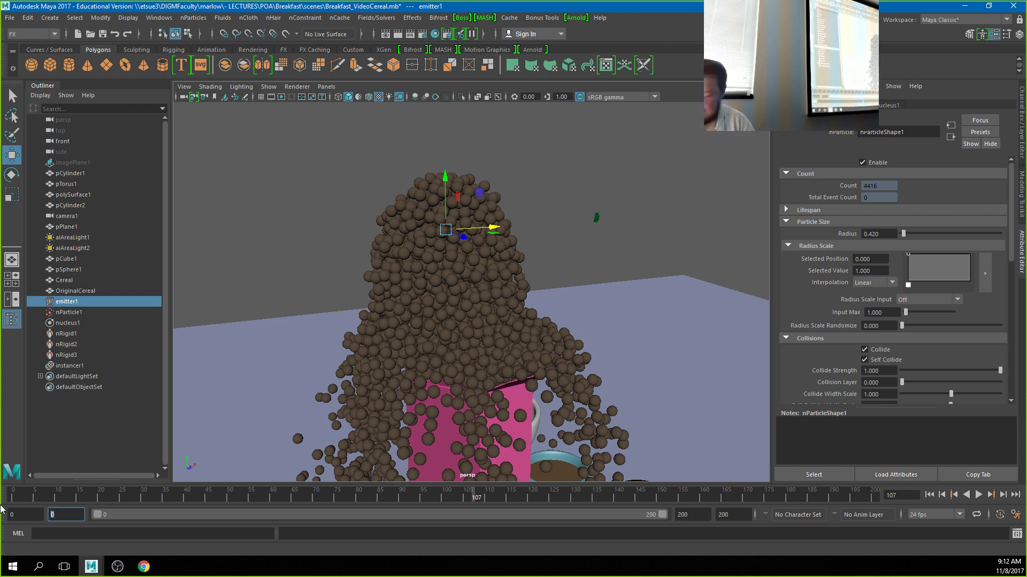
text(-)
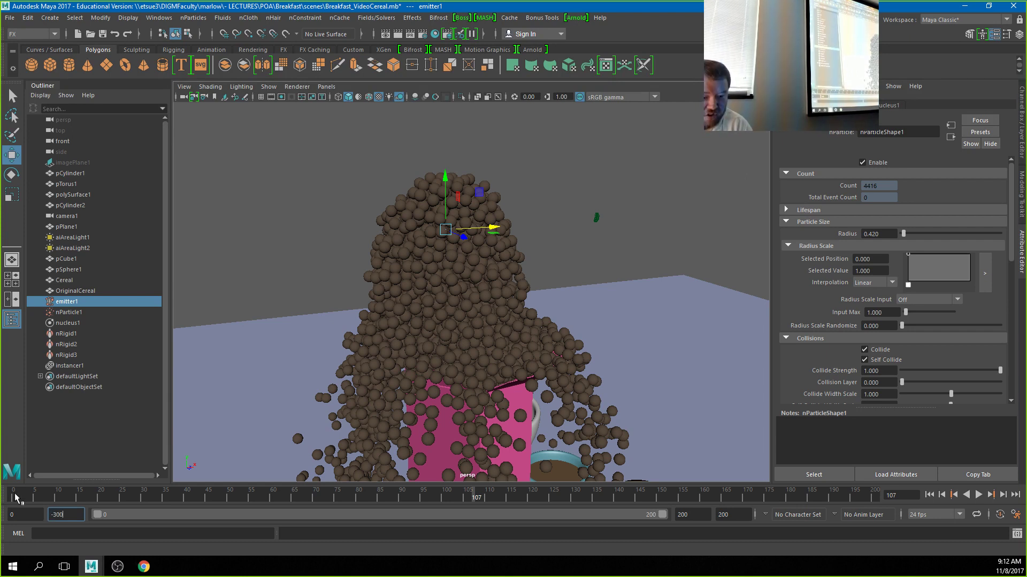
text(300)
key(Return)
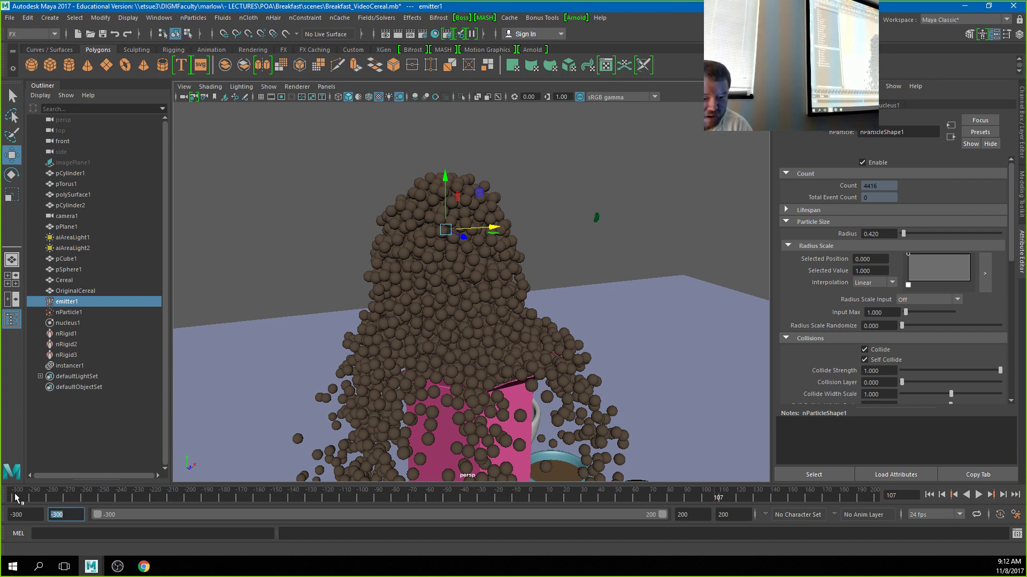
click(929, 495)
click(978, 495)
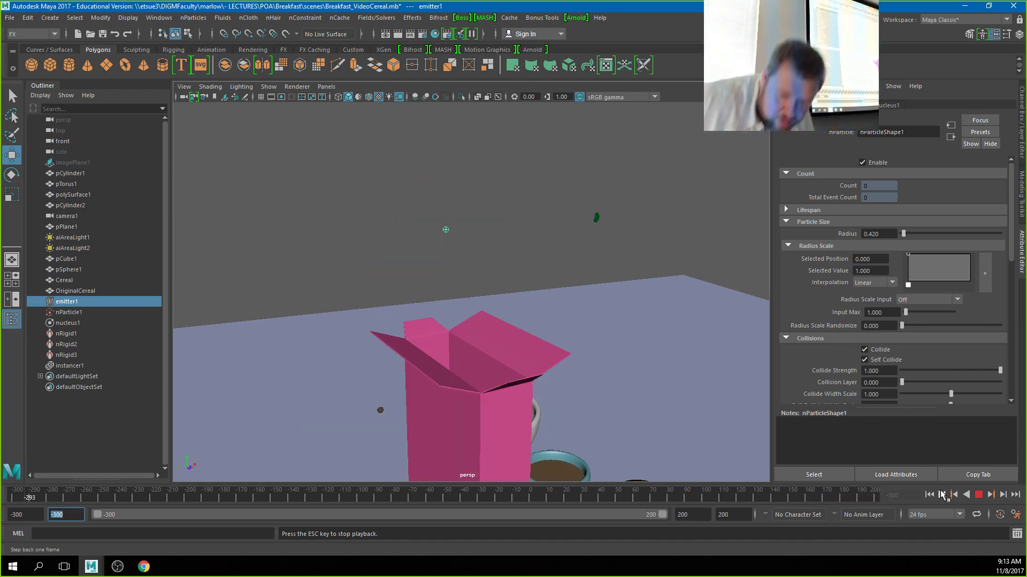
click(978, 495)
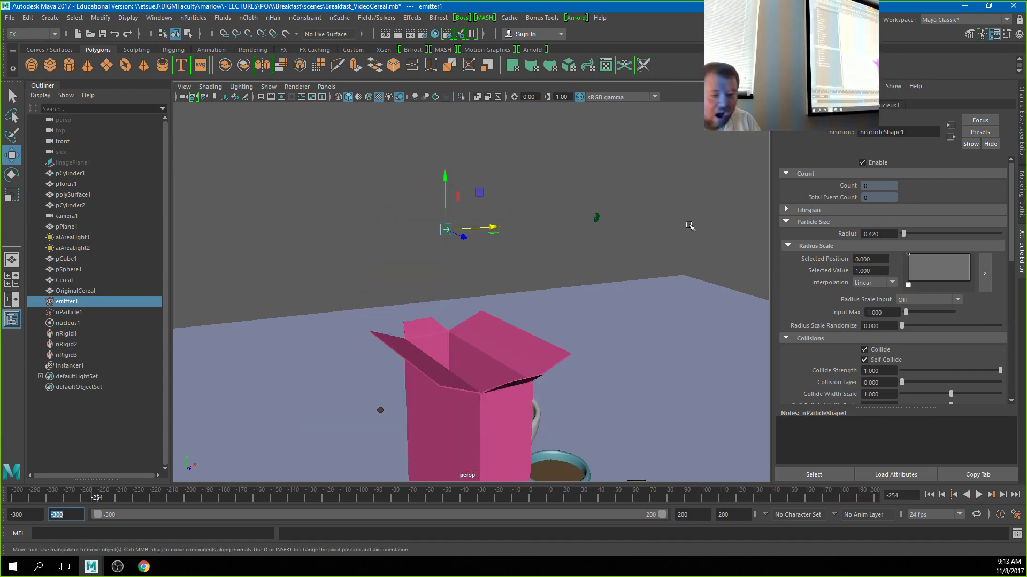
Set the Start Frame of the nucleus1 solver to -300.
click(65, 323)
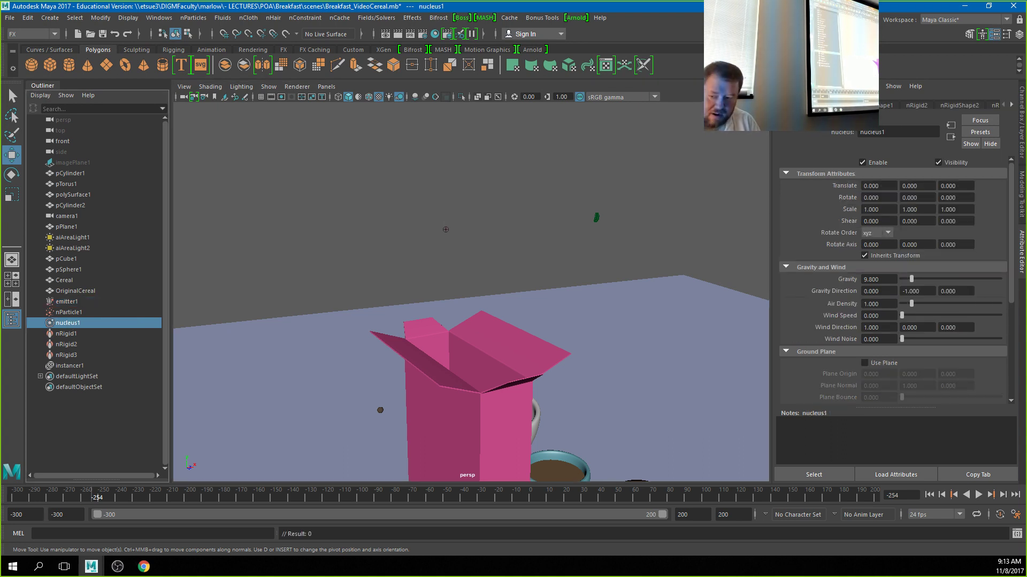
scroll(879, 311, down, 4)
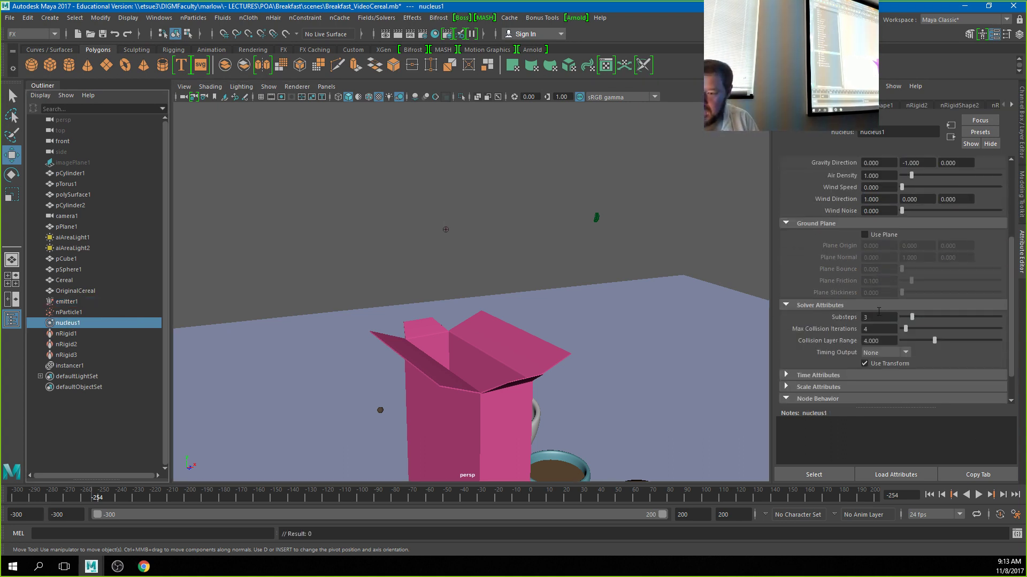
scroll(879, 312, down, 1)
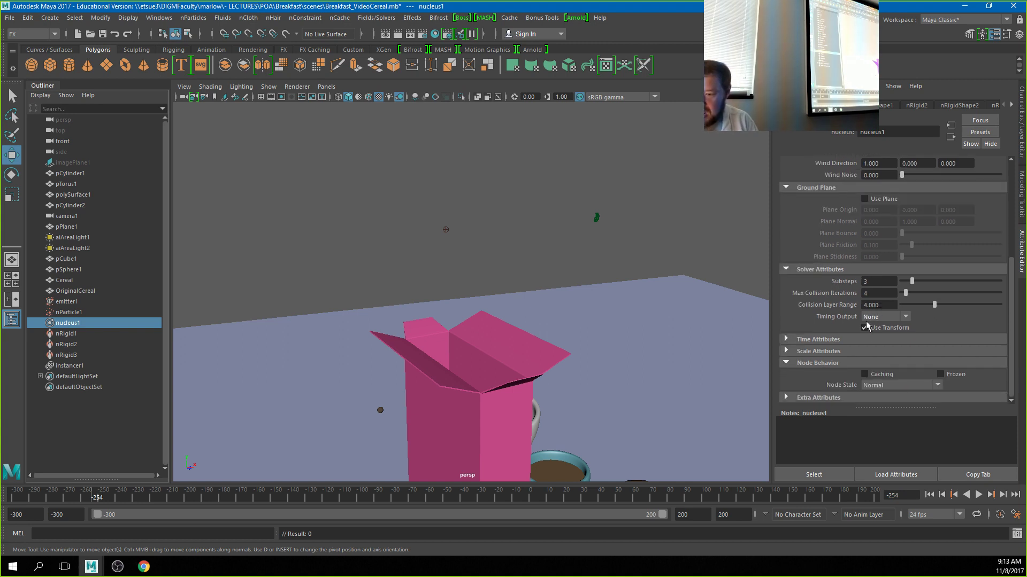
scroll(888, 353, up, 1)
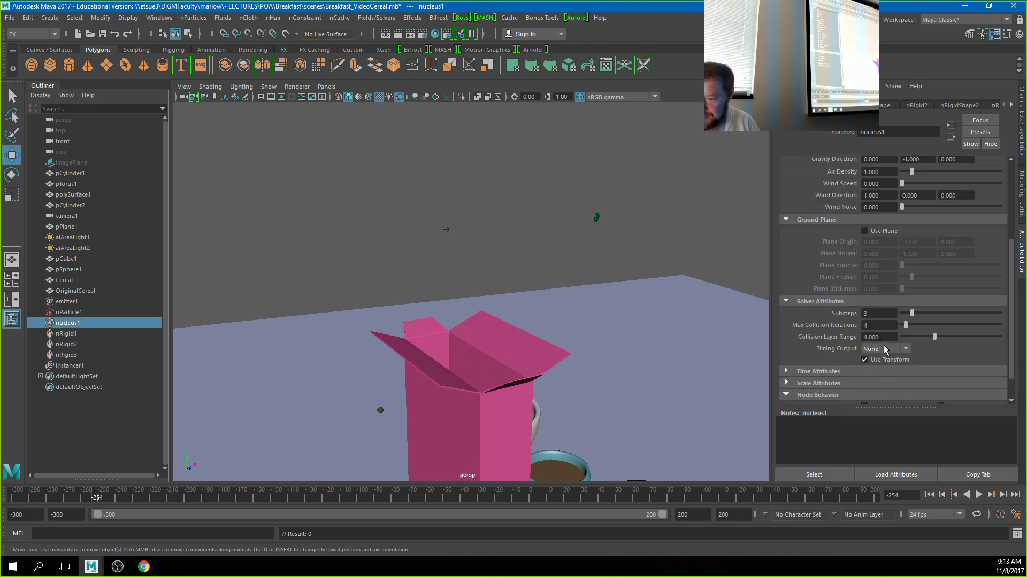
scroll(883, 349, down, 1)
click(858, 340)
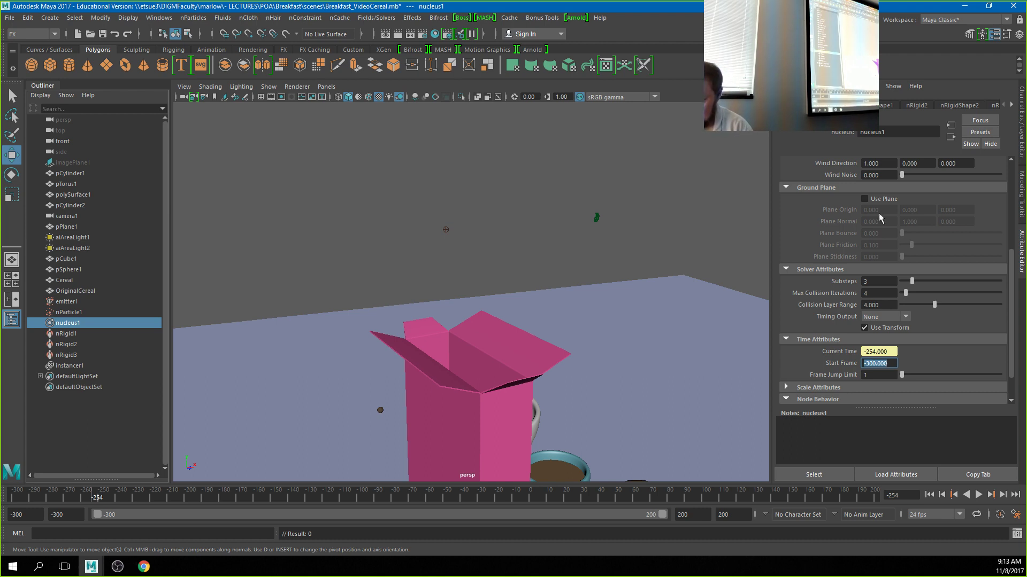
Play the simulation from frame -300 and set the rate of emitter1 to 100 particles per second.
click(979, 495)
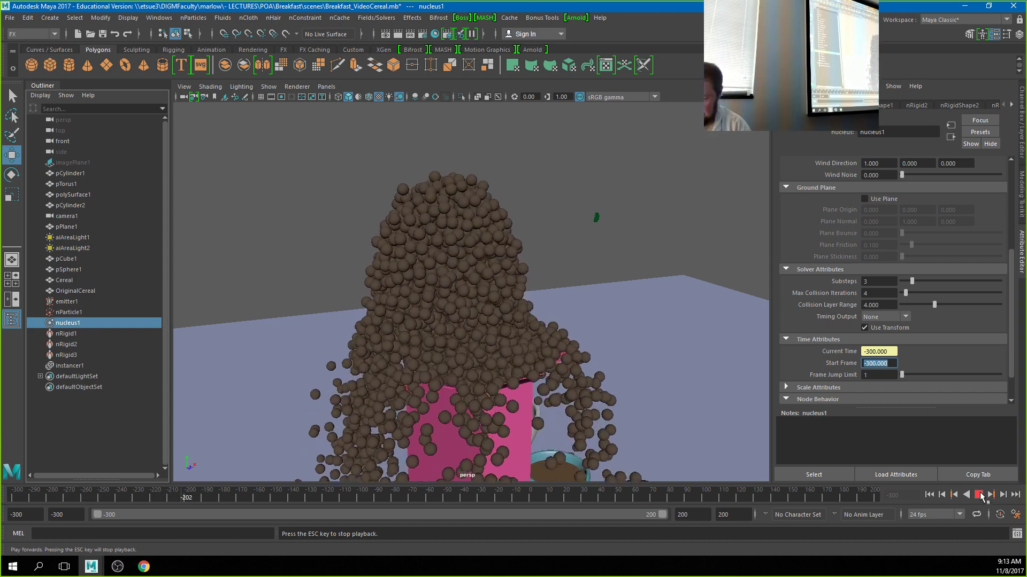
click(979, 495)
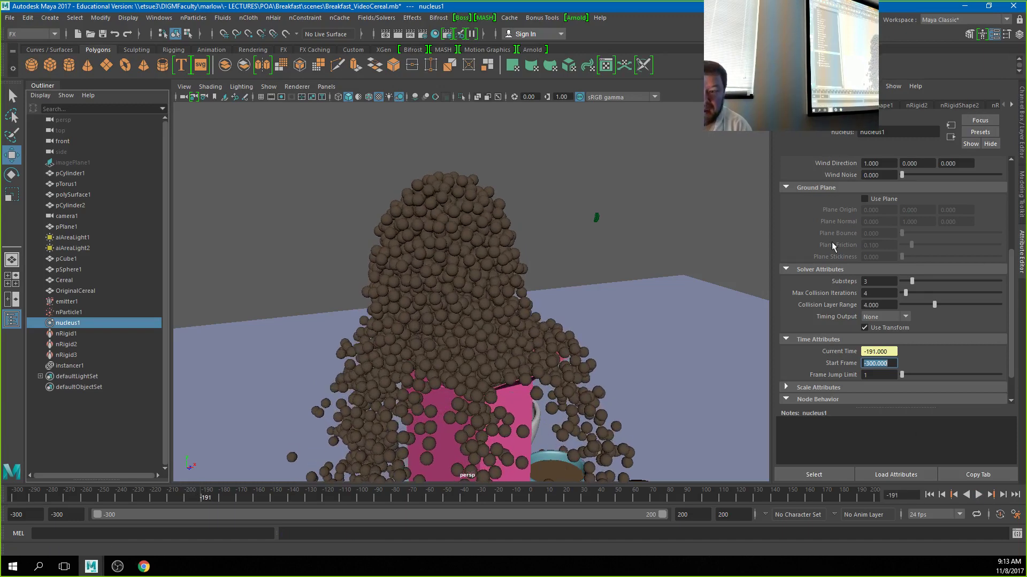
click(69, 302)
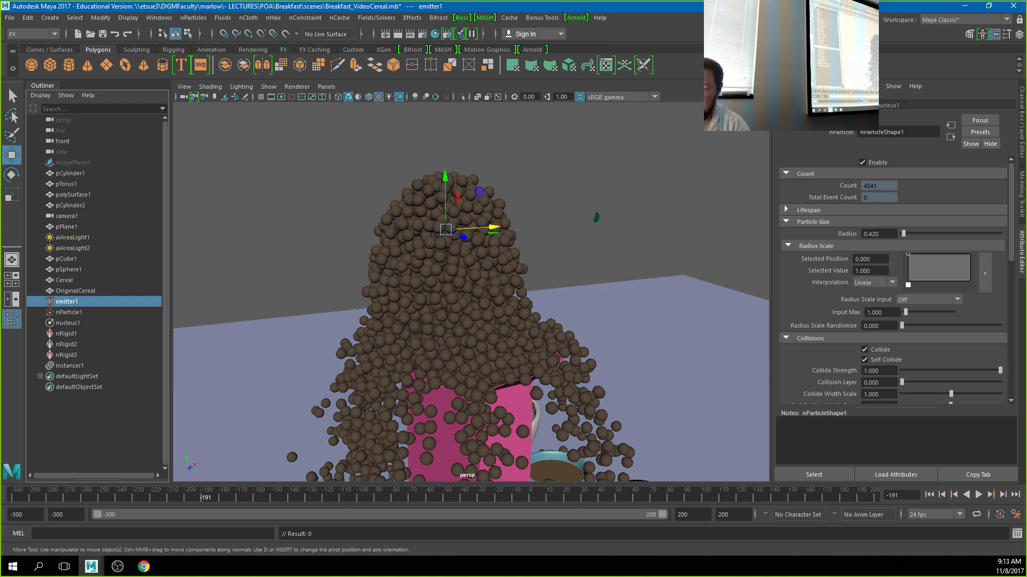
click(797, 106)
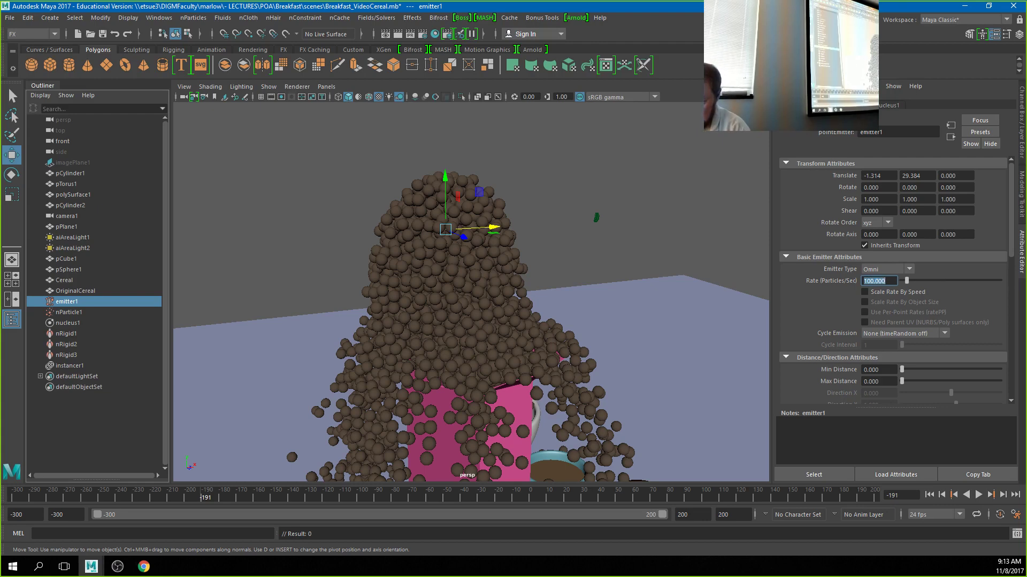
Lower emitter1 into the cereal box opening, at about X 0.49 and Y 20.69, and play the simulation from frame -300.
click(929, 495)
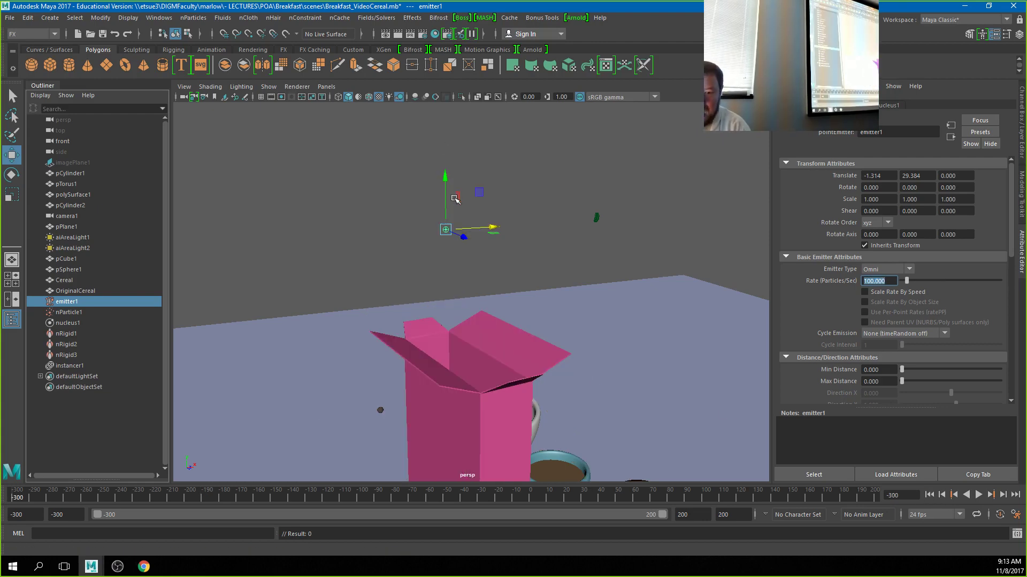
drag(448, 189, 444, 362)
alt+right_drag(444, 362, 579, 376)
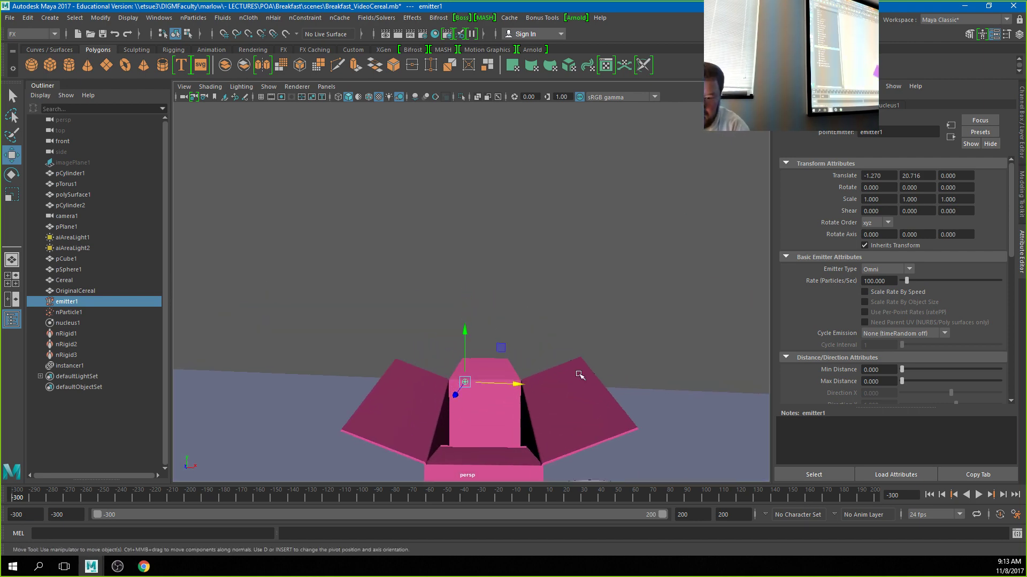
alt+drag(579, 375, 439, 255)
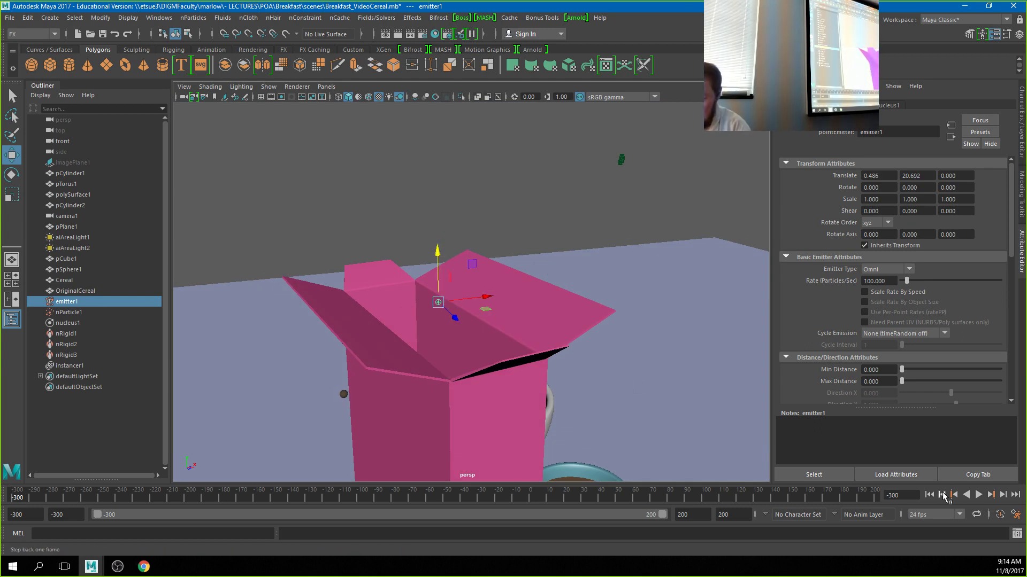
click(978, 494)
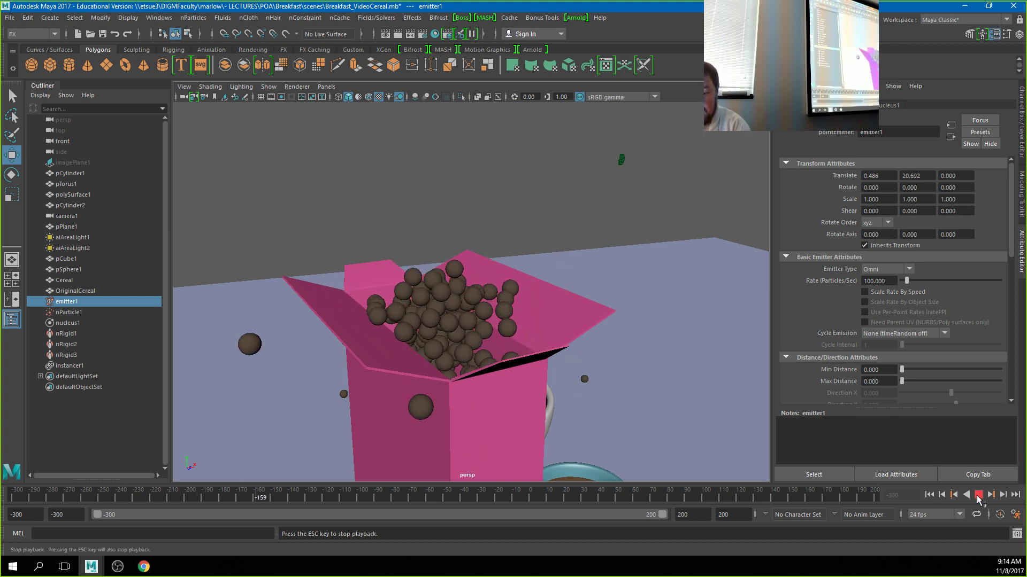
click(978, 496)
Lower emitter1 further into the box to about Y 17.57 and replay the simulation from frame -300.
drag(435, 255, 441, 303)
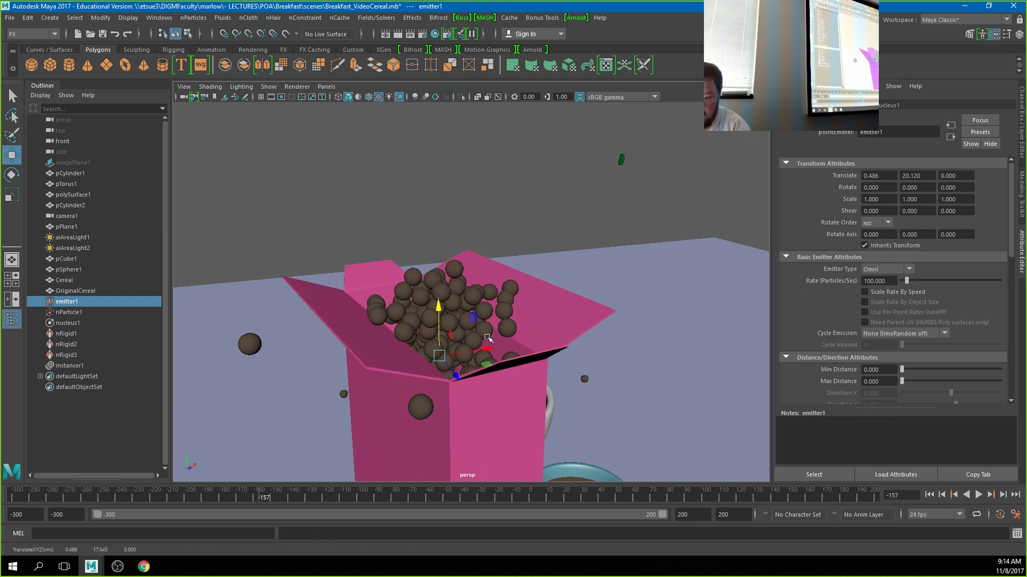
click(929, 495)
click(979, 496)
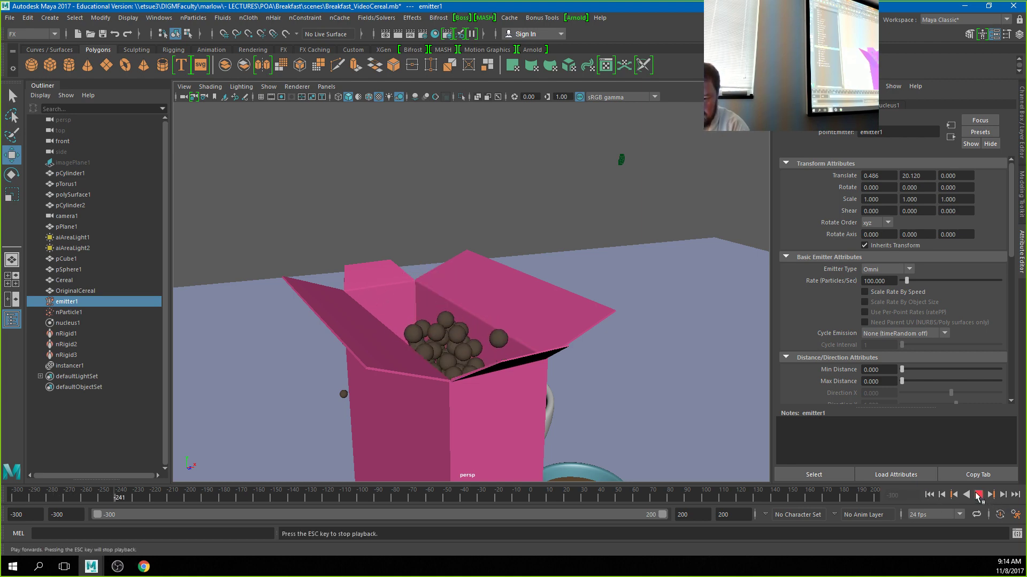
alt+drag(649, 378, 523, 339)
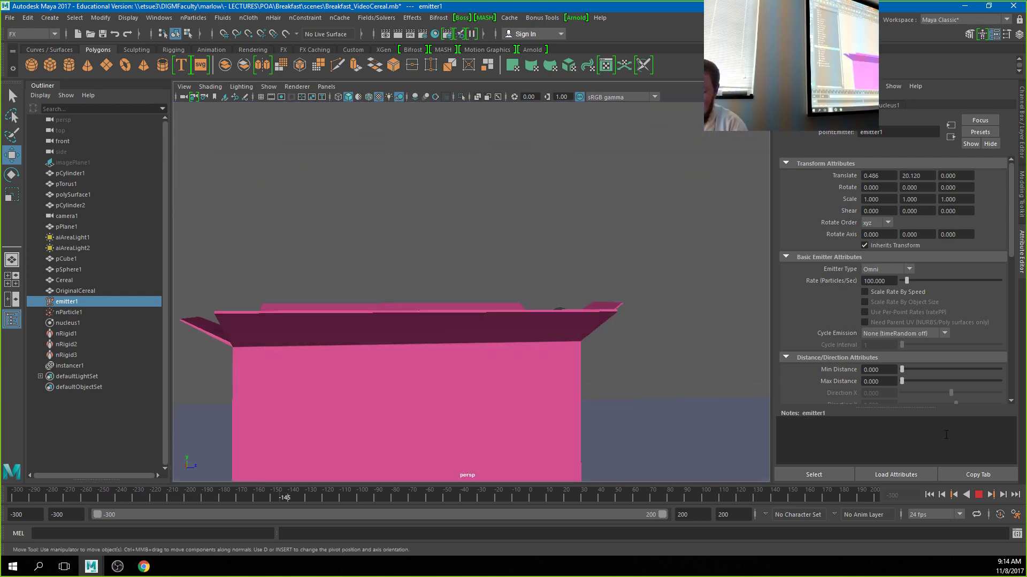
key(Escape)
Raise emitter1 above the box to about Y 24.09 and play the simulation from frame -300, watching the box from above.
alt+drag(619, 337, 434, 196)
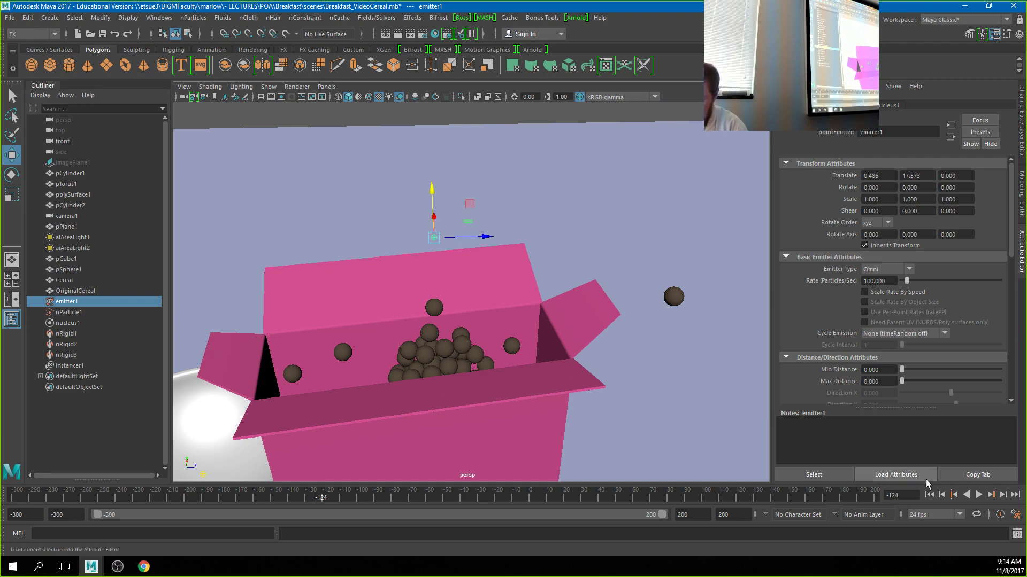
click(929, 495)
click(983, 495)
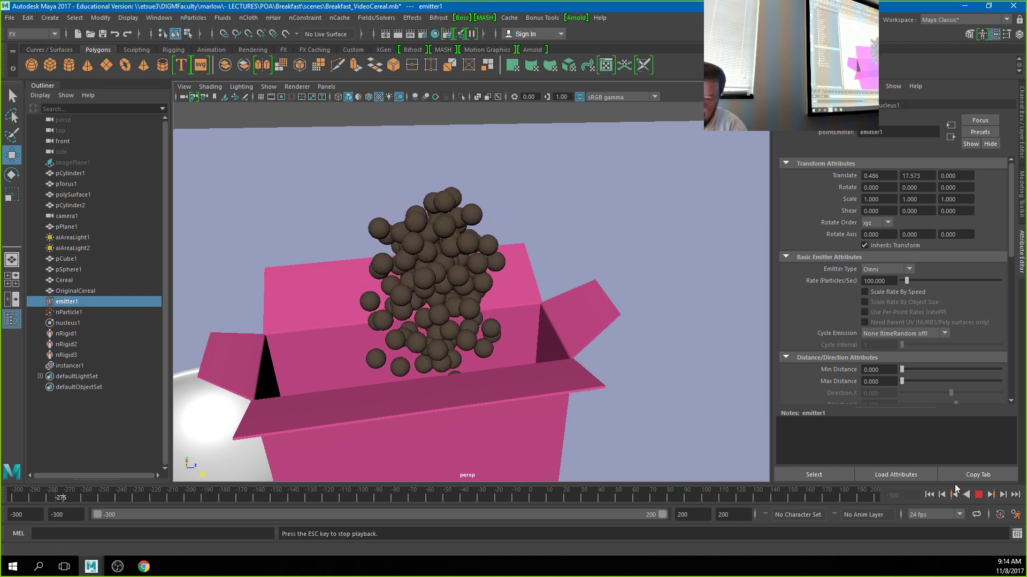
alt+drag(339, 332, 518, 398)
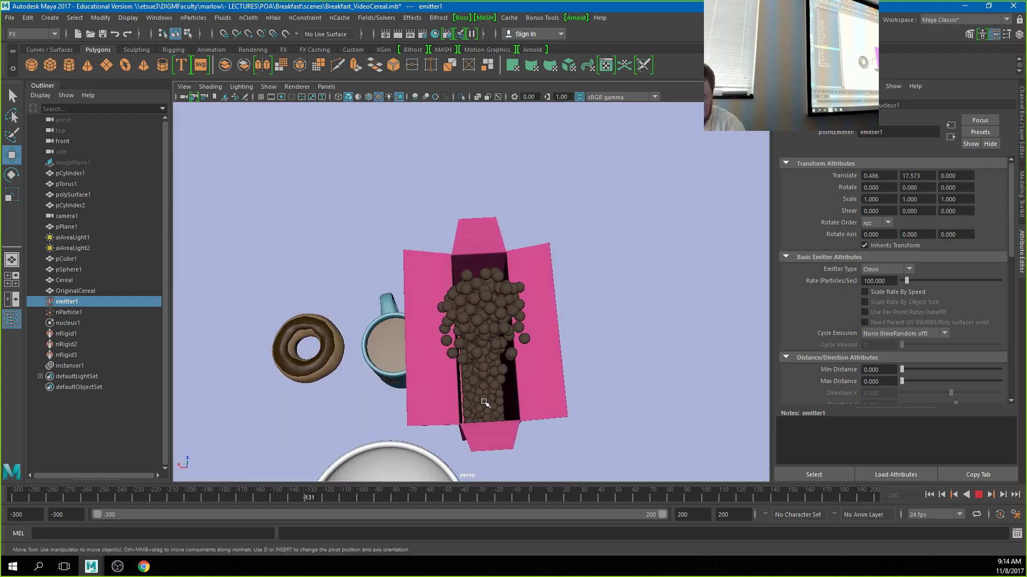
alt+drag(452, 413, 496, 400)
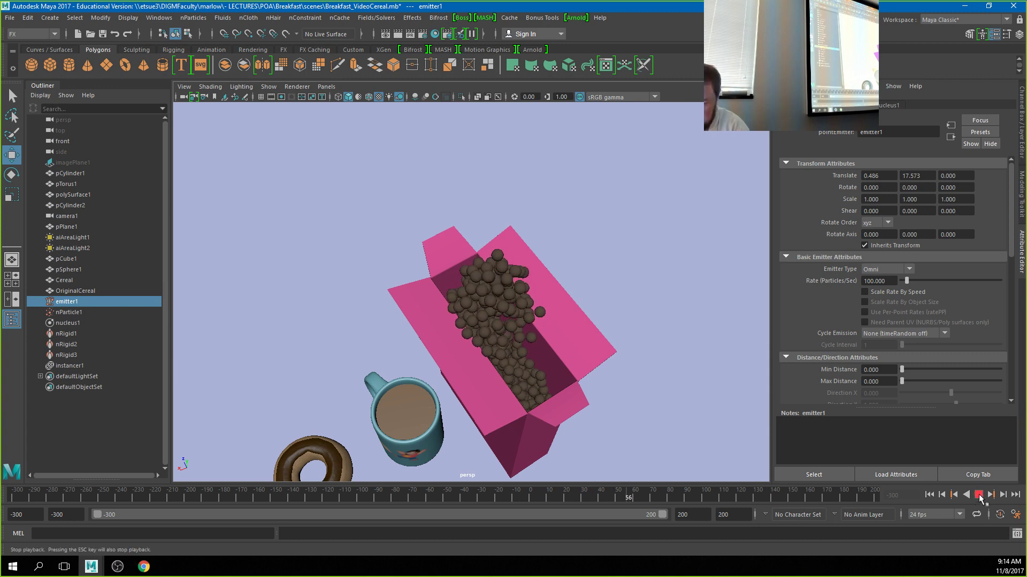
key(Escape)
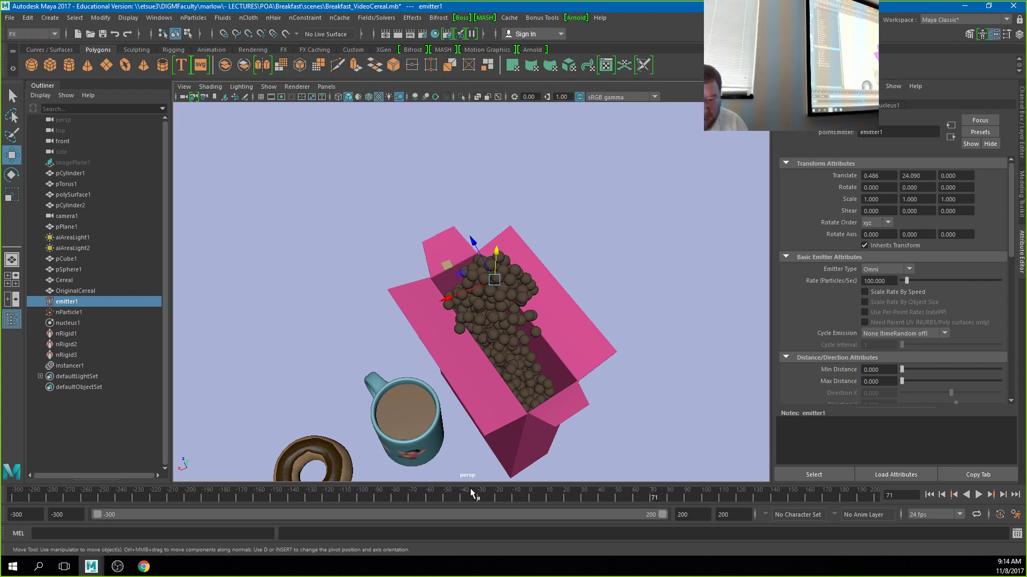
Set a key on the 100 particles per second rate of emitter1 at frame -51.
drag(458, 496, 445, 500)
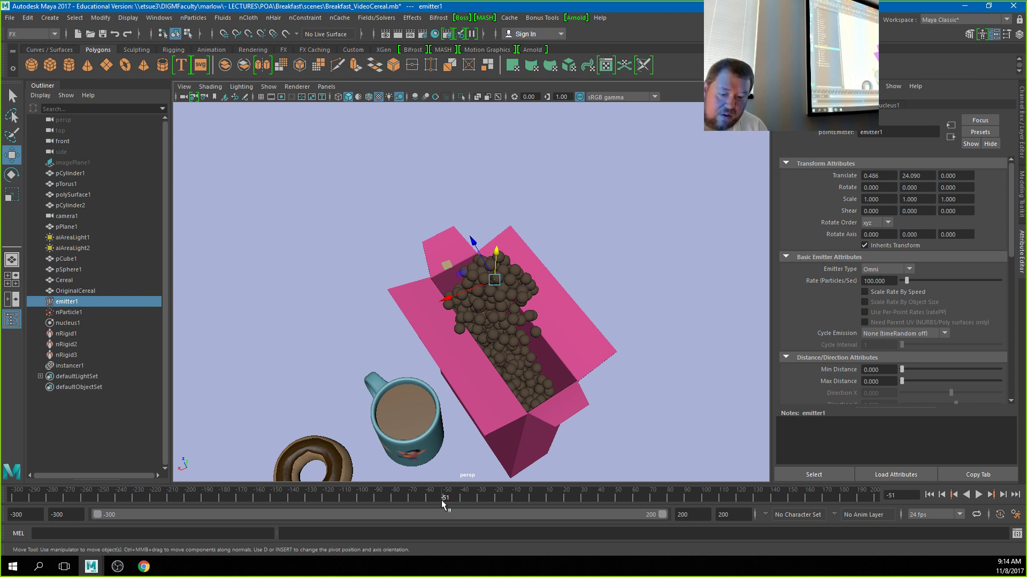
right_click(443, 501)
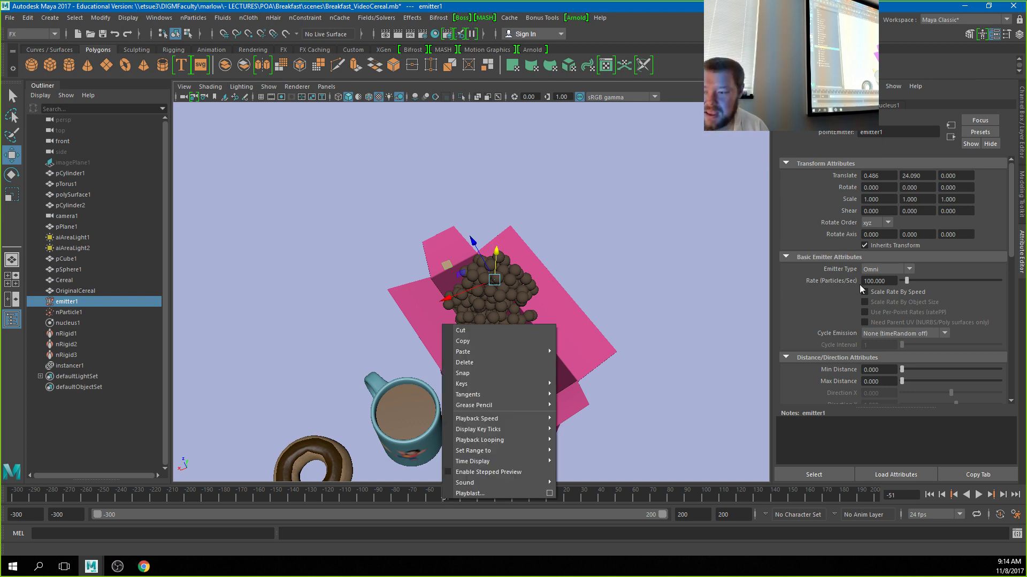
click(832, 279)
right_click(832, 279)
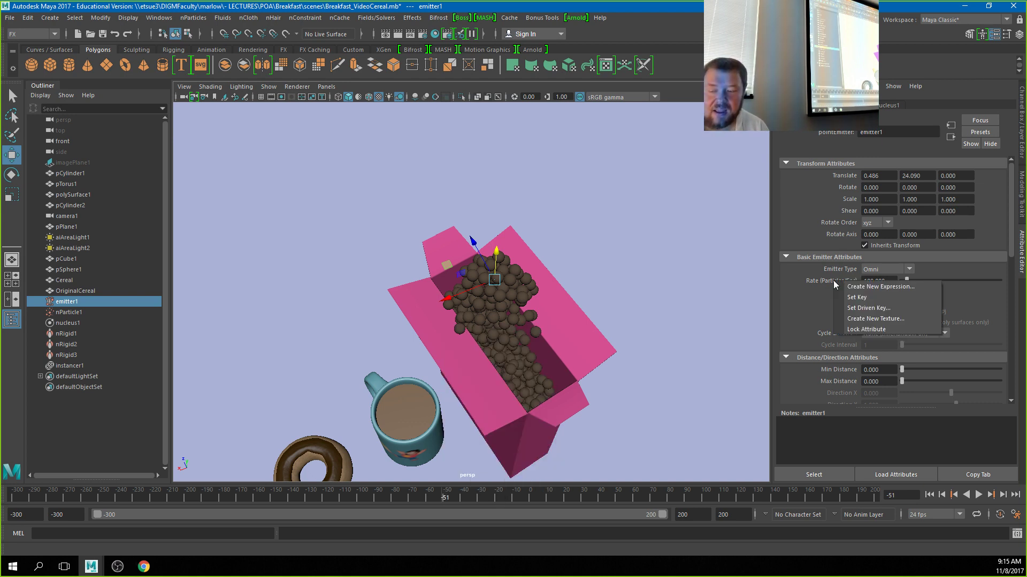
click(856, 299)
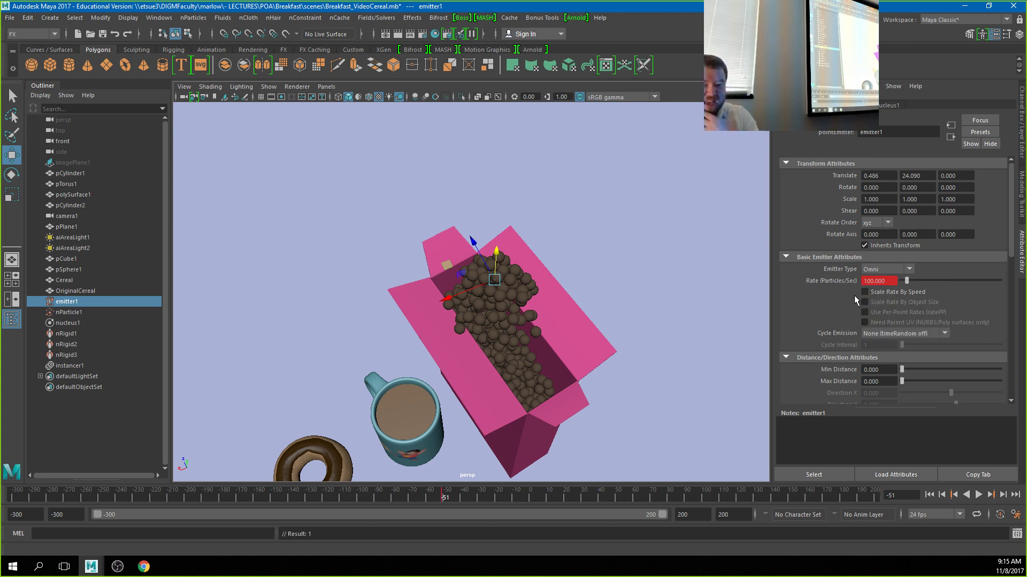
Key the rate of emitter1 at 0 particles per second on frame -50.
drag(421, 498, 378, 496)
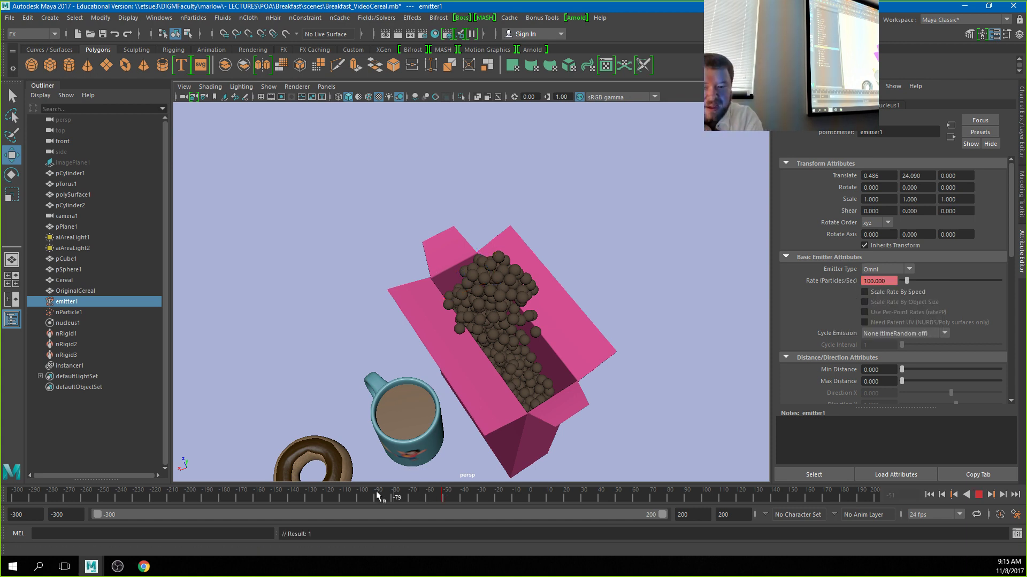
drag(21, 496, 441, 499)
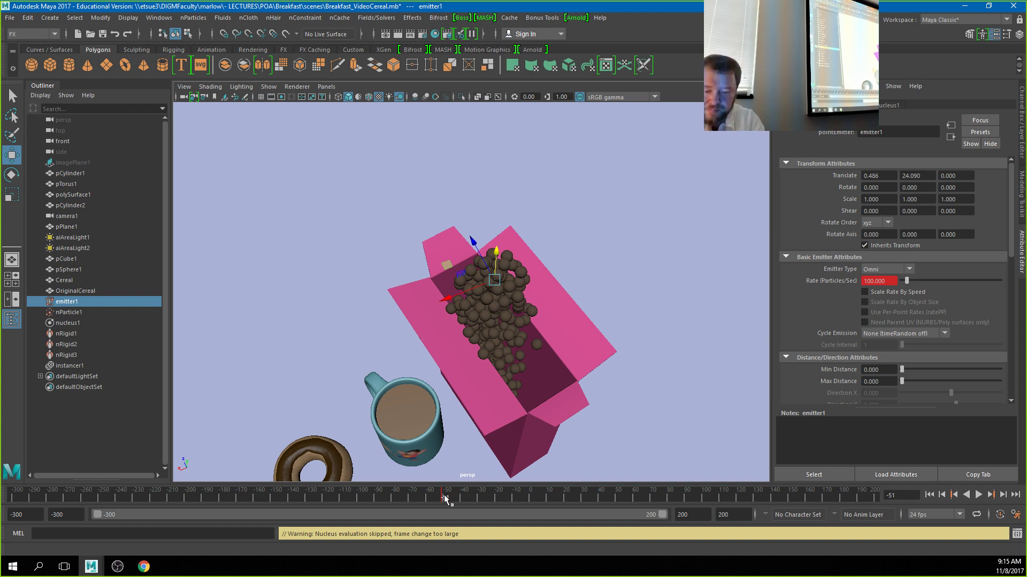
drag(443, 500, 445, 501)
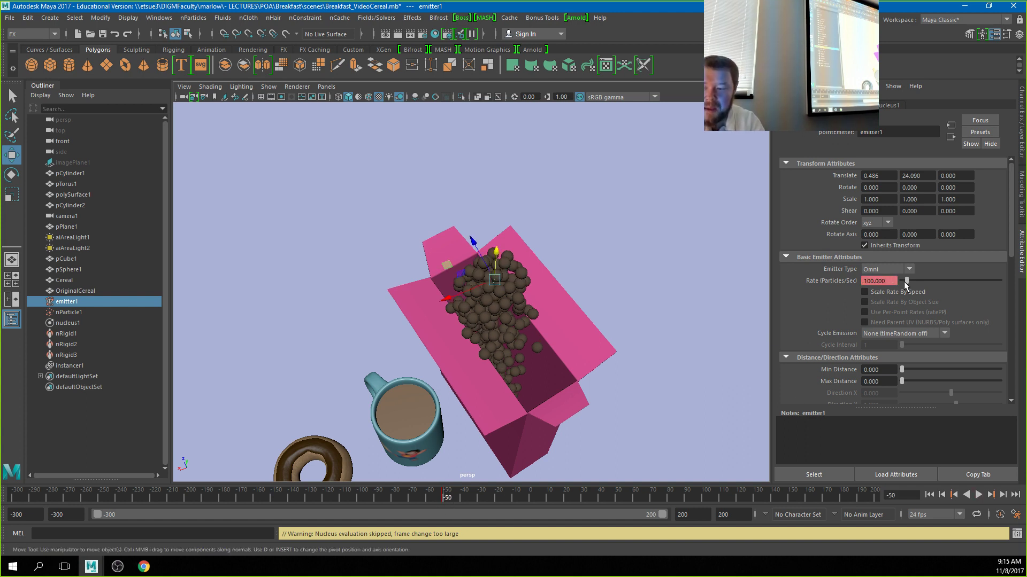
right_click(836, 283)
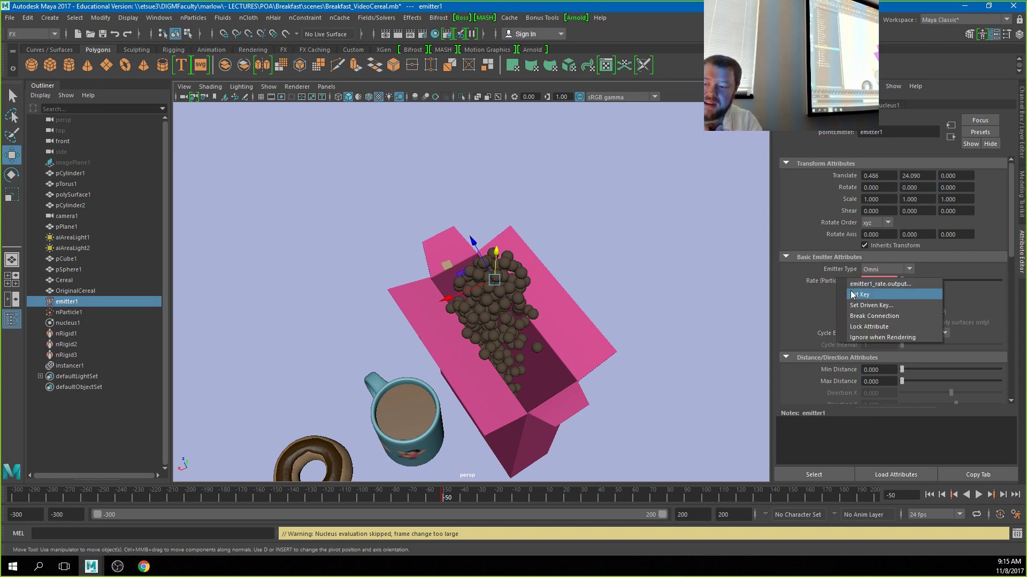
click(854, 295)
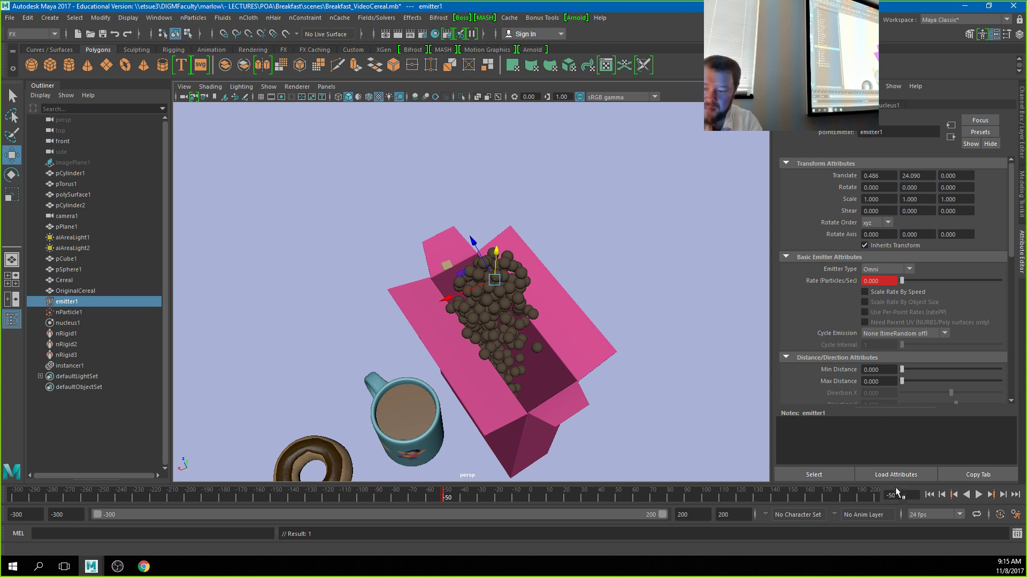
Play the simulation with the keyed emission rate from frame -300 briefly.
click(929, 495)
click(978, 495)
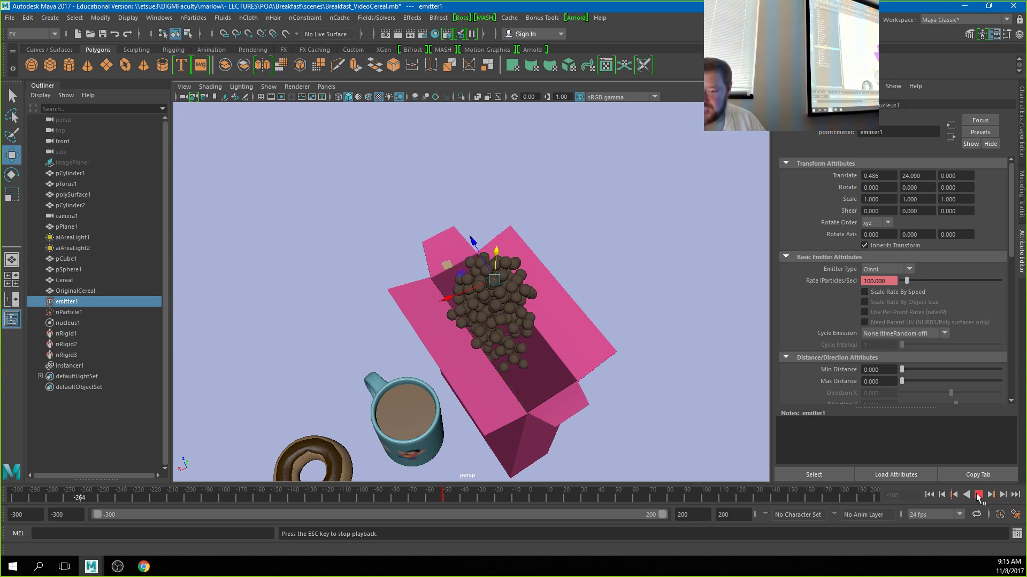
click(978, 495)
Set the start frame of both the timeline and the nucleus1 solver to -400.
double_click(59, 515)
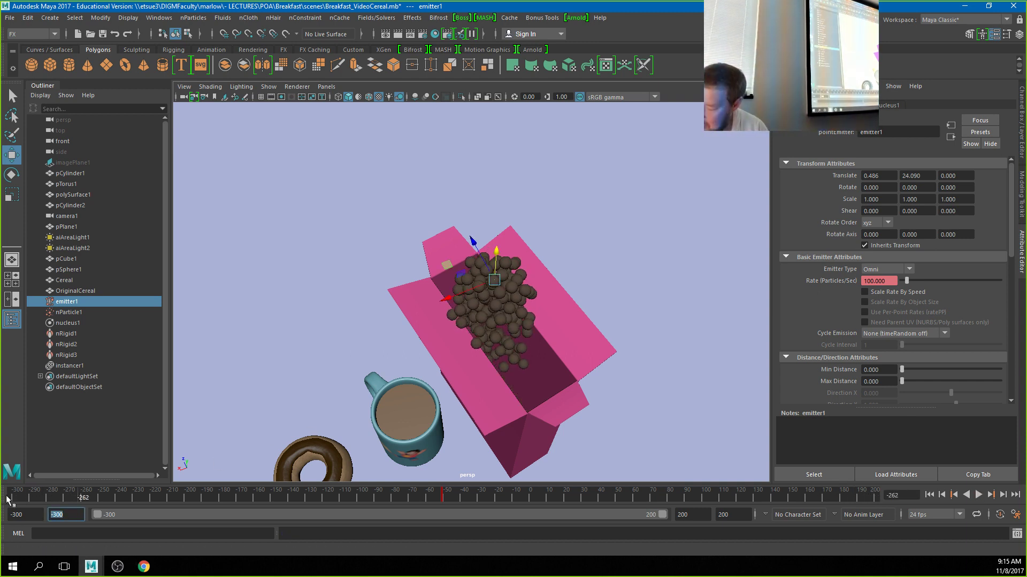
text(-)
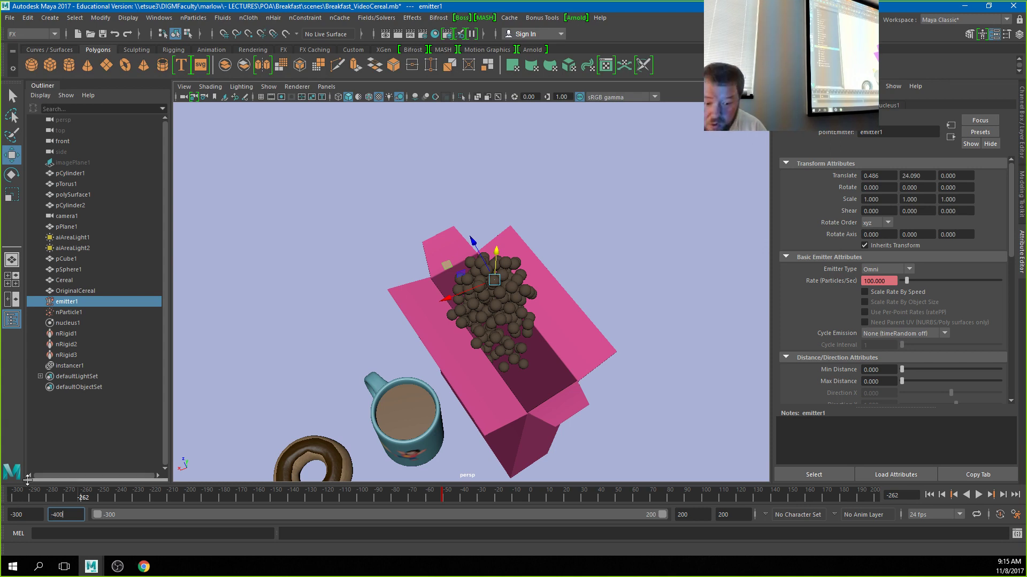
key(Return)
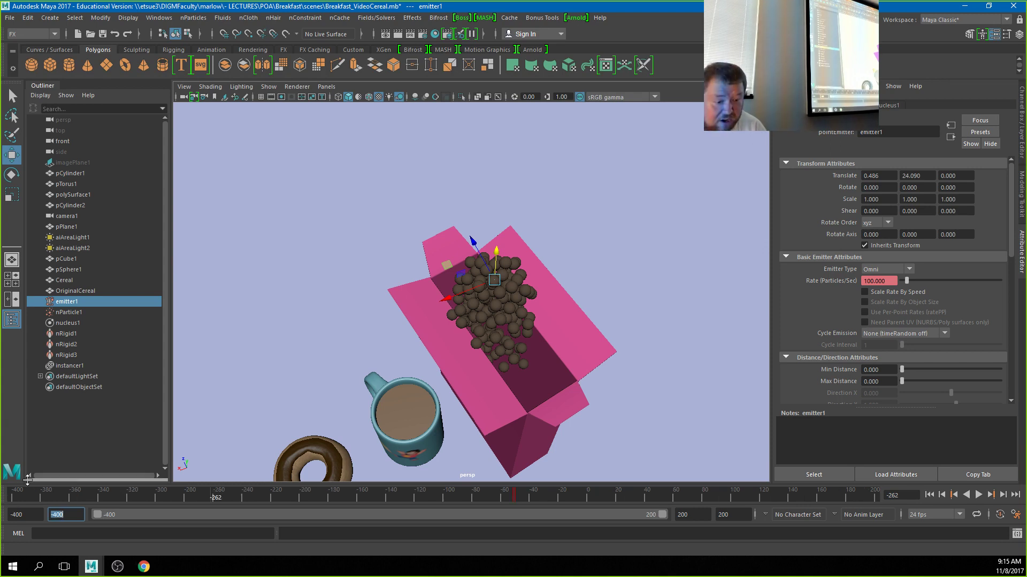
click(66, 322)
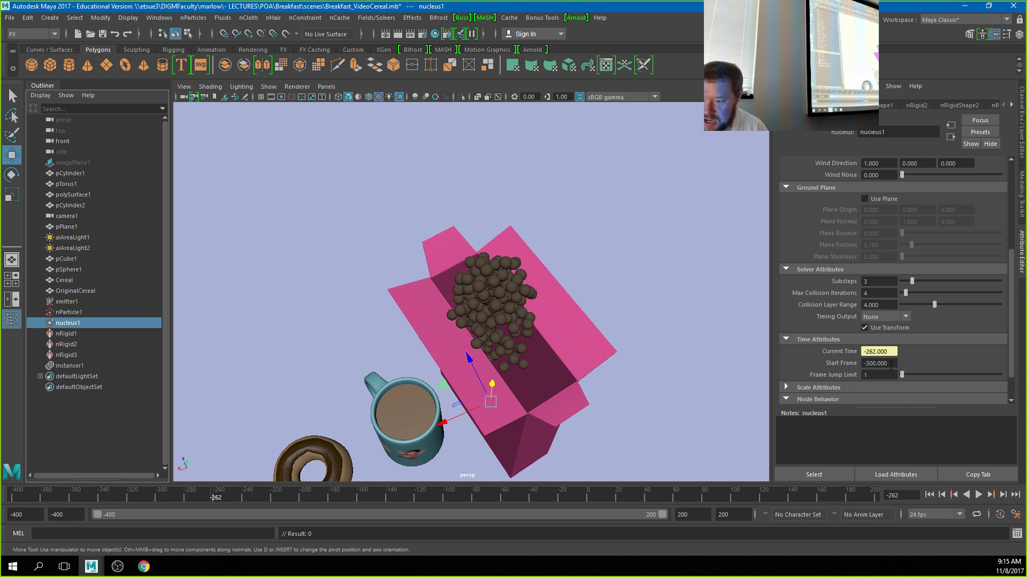
drag(891, 365, 870, 365)
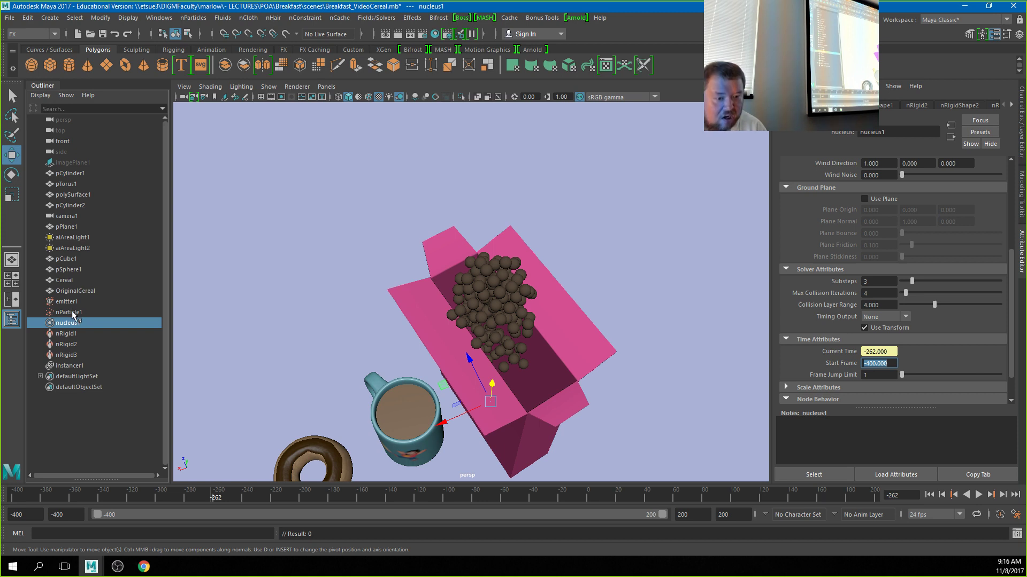
Shift the rate keys of emitter1 earlier to around frame -160 and play the simulation from frame -400.
click(68, 301)
click(511, 494)
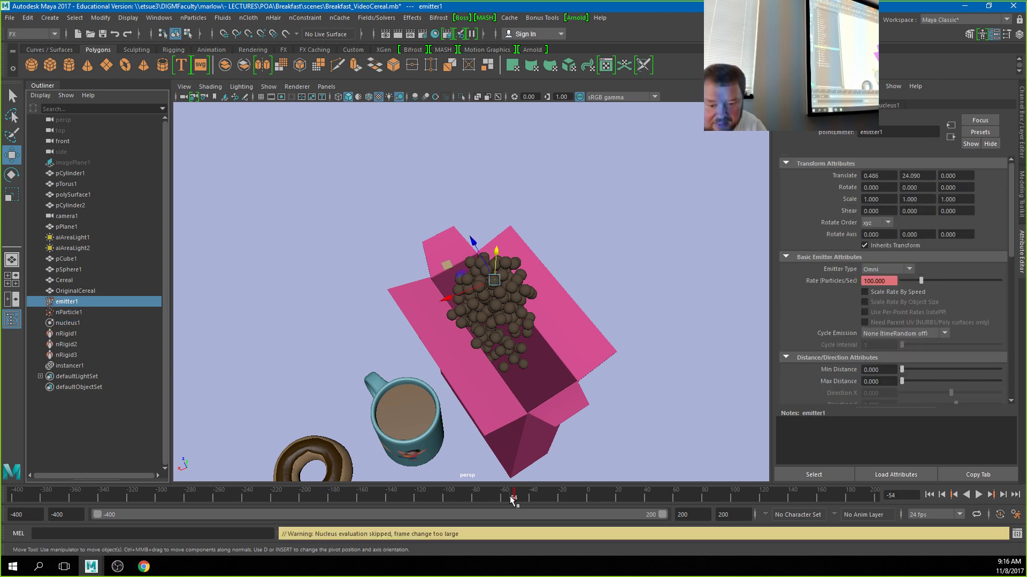
shift+drag(511, 499, 2, 518)
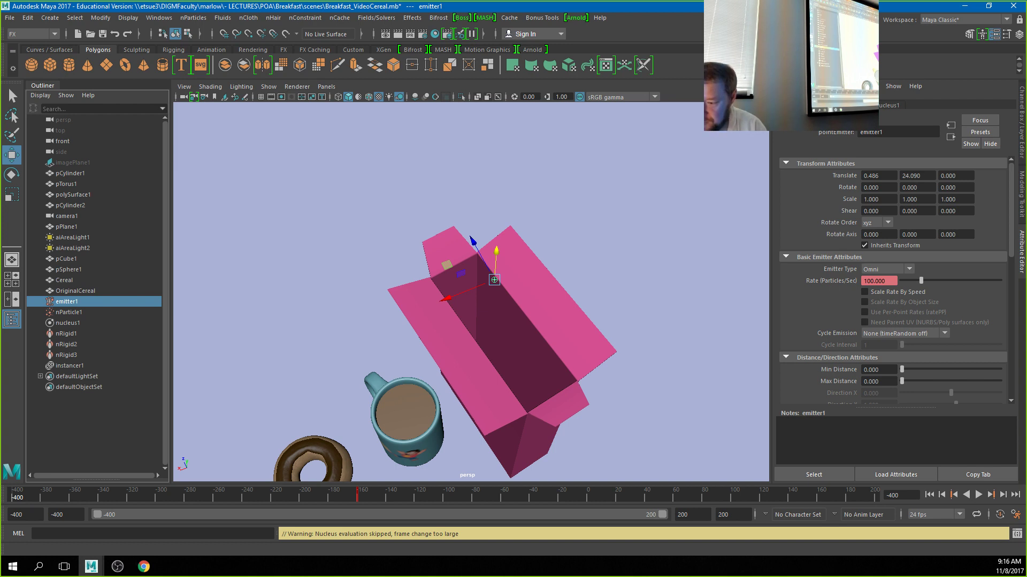
click(979, 494)
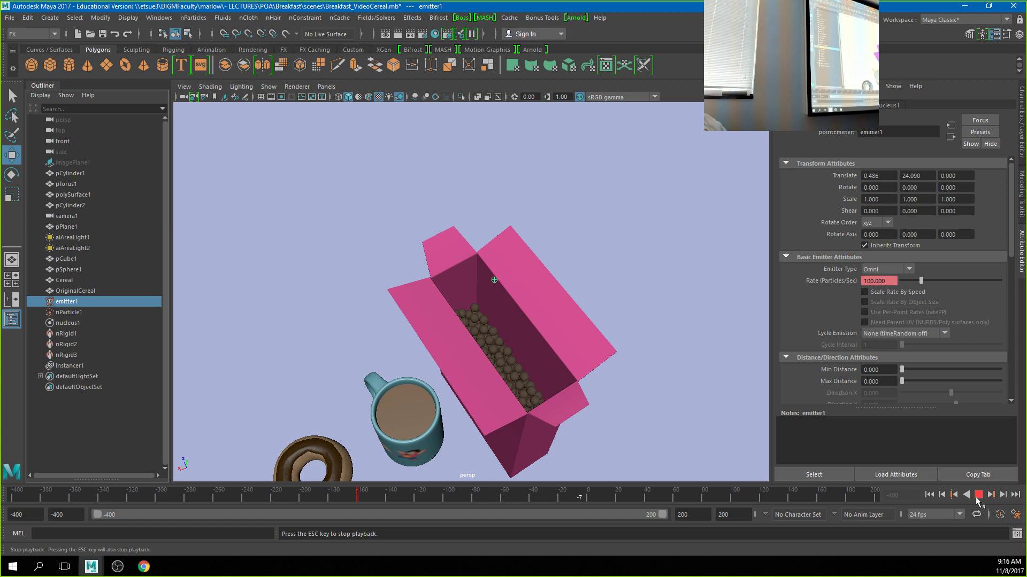
click(976, 498)
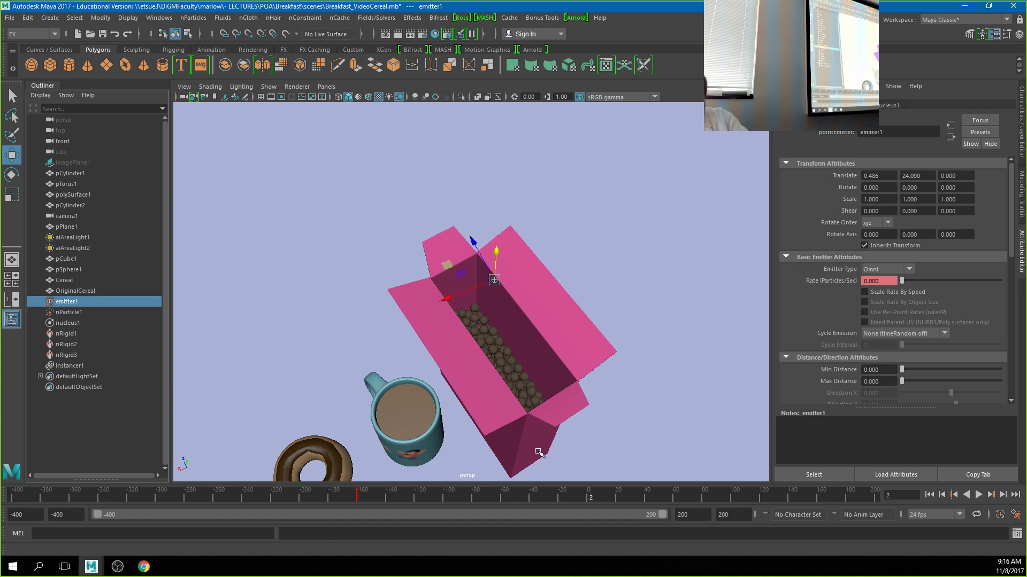
Hide the OriginalCereal object beside the bowl and check the scene from above.
alt+drag(546, 440, 410, 338)
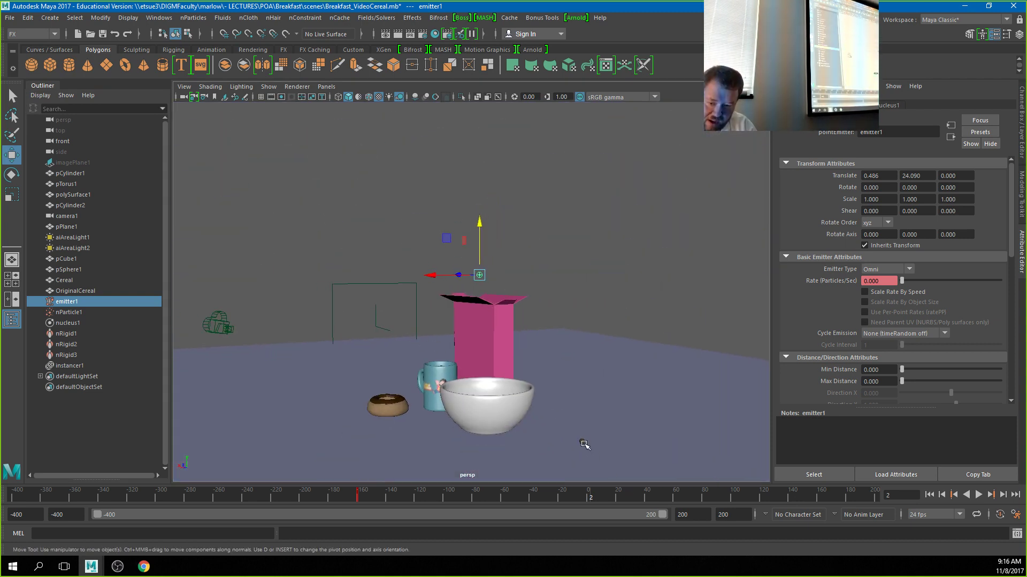
click(585, 445)
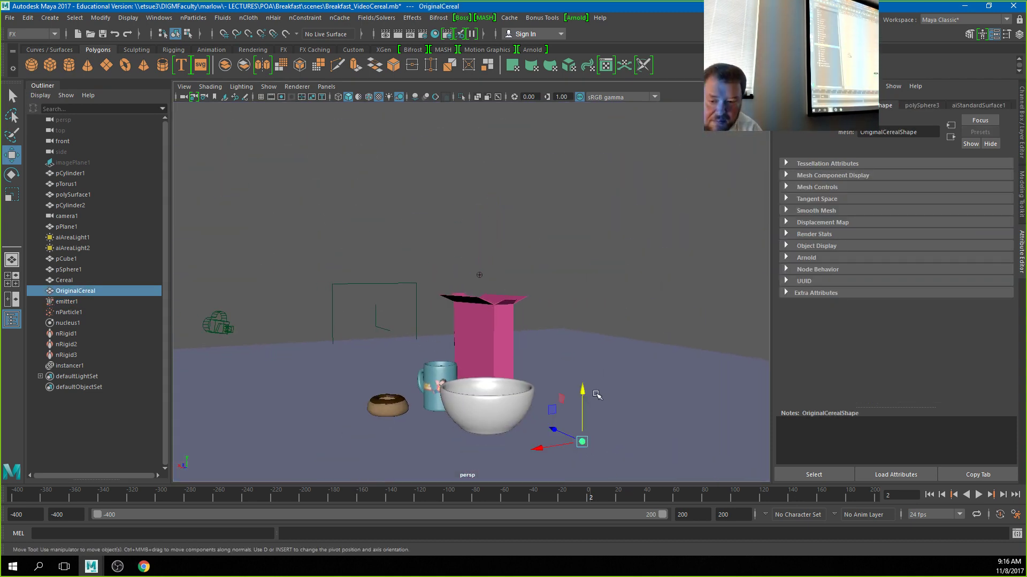
drag(585, 394, 585, 428)
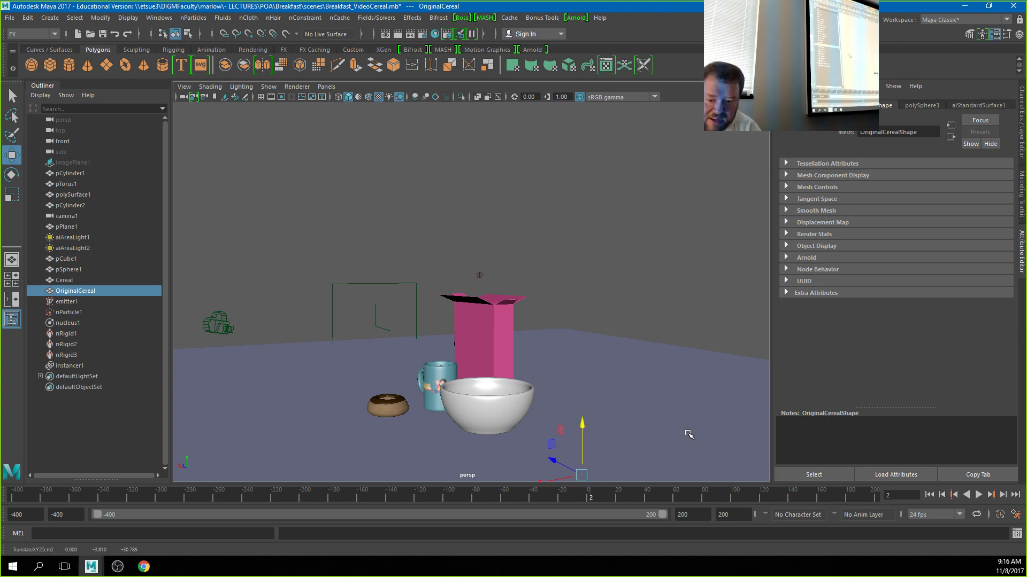
key(ctrl+z)
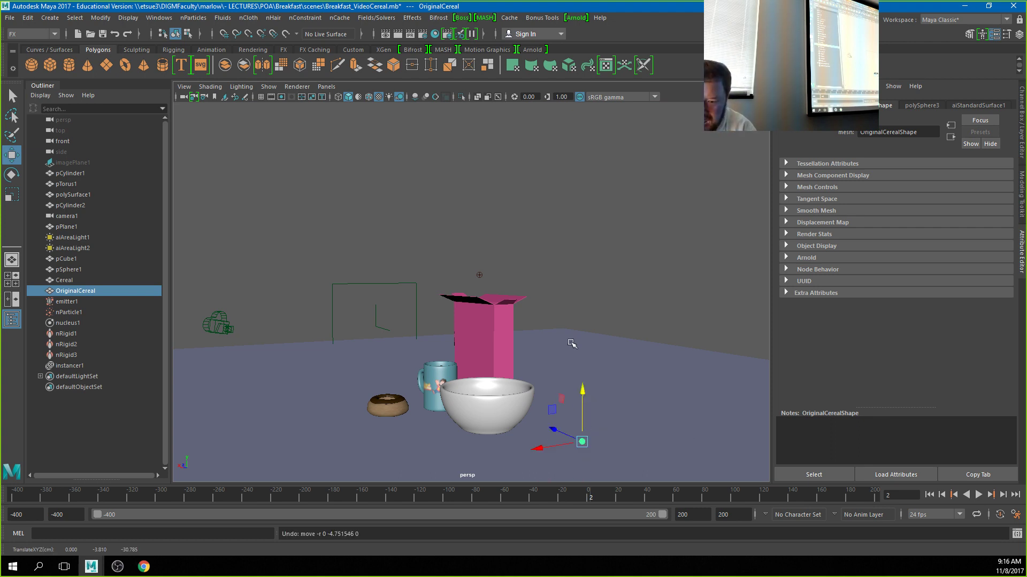
alt+drag(572, 343, 587, 418)
key(ctrl+h)
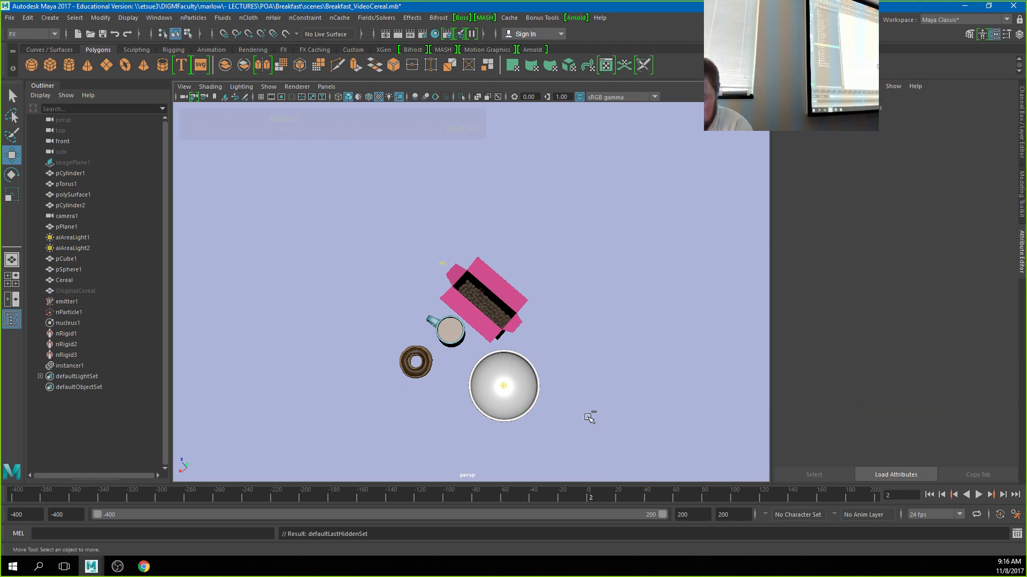
alt+drag(508, 353, 499, 310)
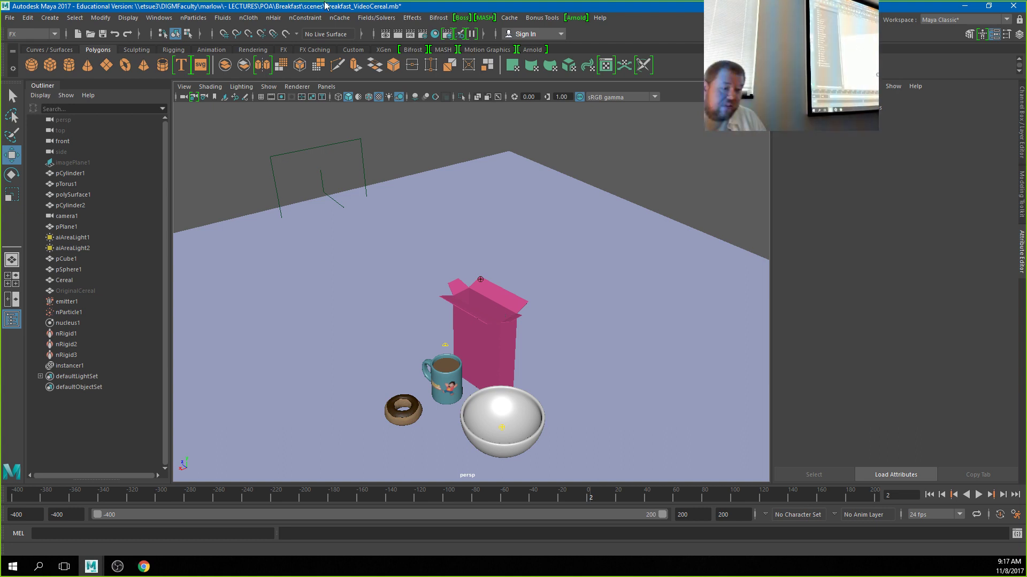
Shorten the playback range to end at frame 1 and delete emitter1's rate keys around frame -160.
click(67, 301)
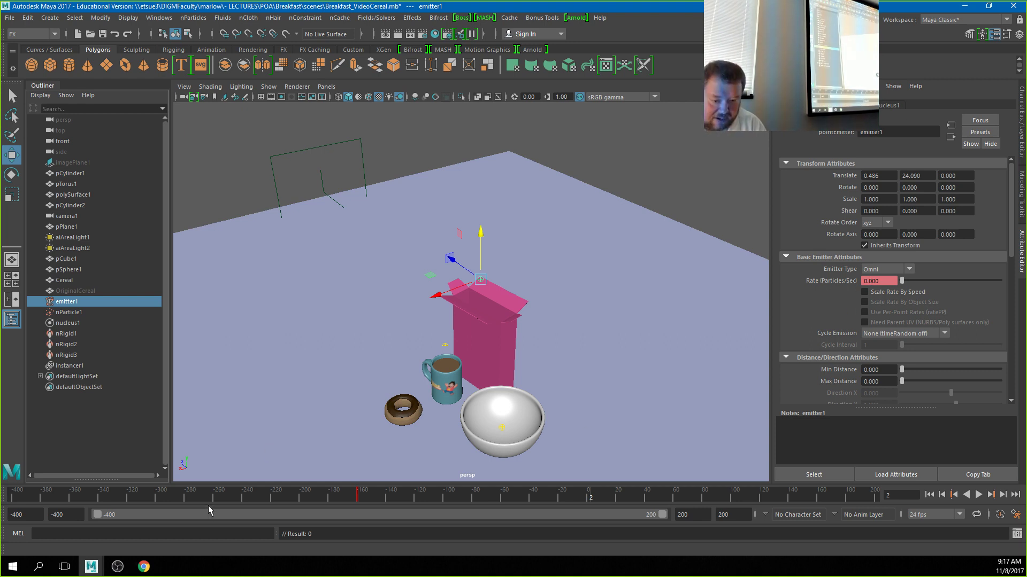
drag(355, 499, 356, 500)
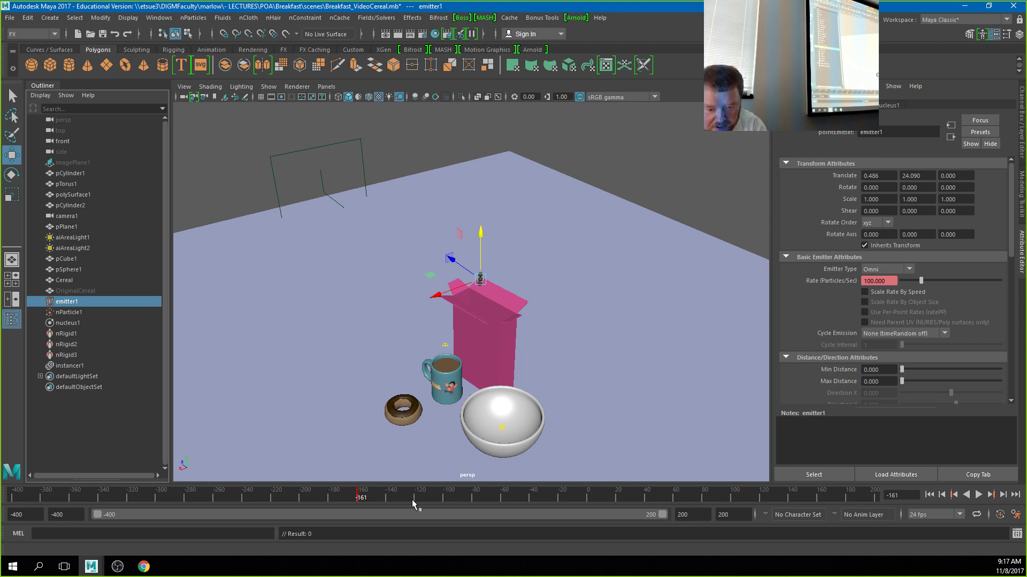
drag(663, 516, 471, 516)
drag(526, 500, 536, 499)
right_click(531, 499)
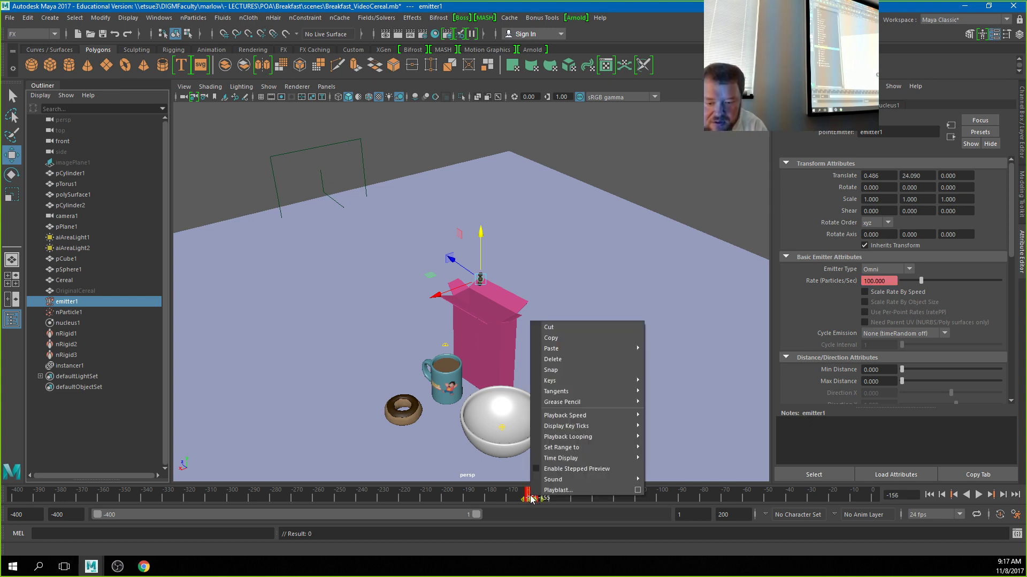
click(552, 360)
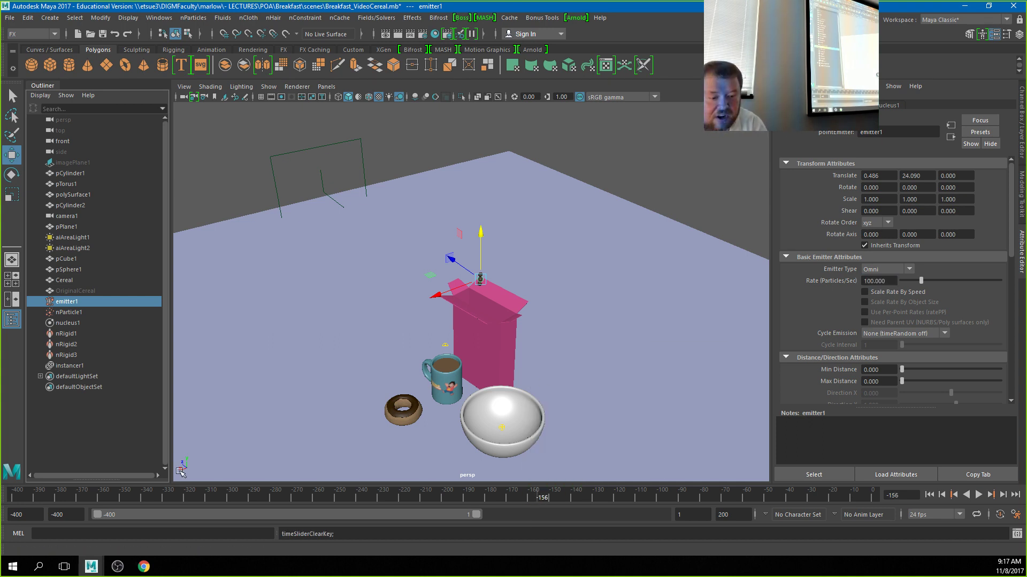
Run the simulation from frame -400 and key the rate of emitter1 at 100 particles per second on frame -160.
drag(13, 493, 527, 500)
click(528, 497)
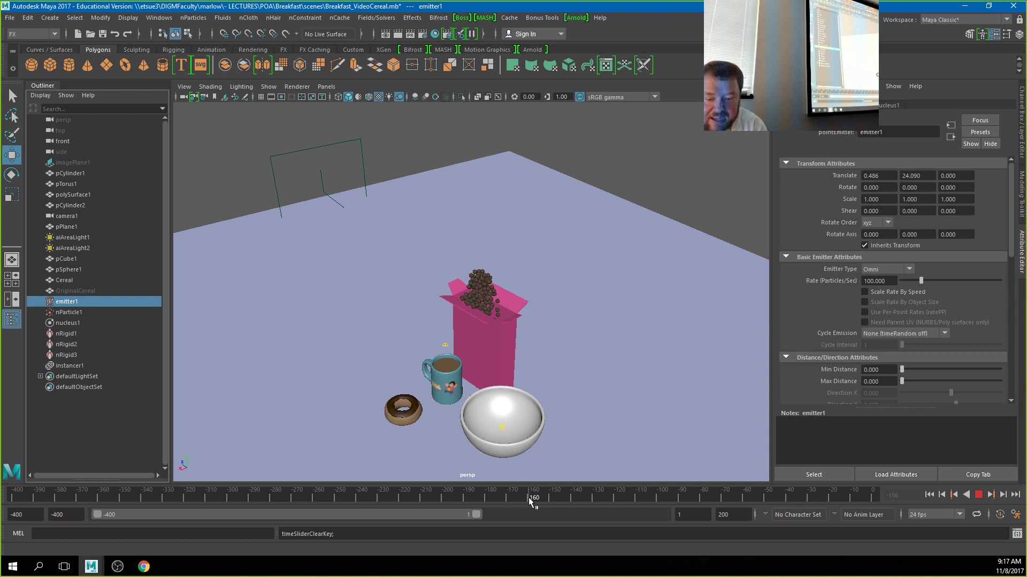
right_click(839, 281)
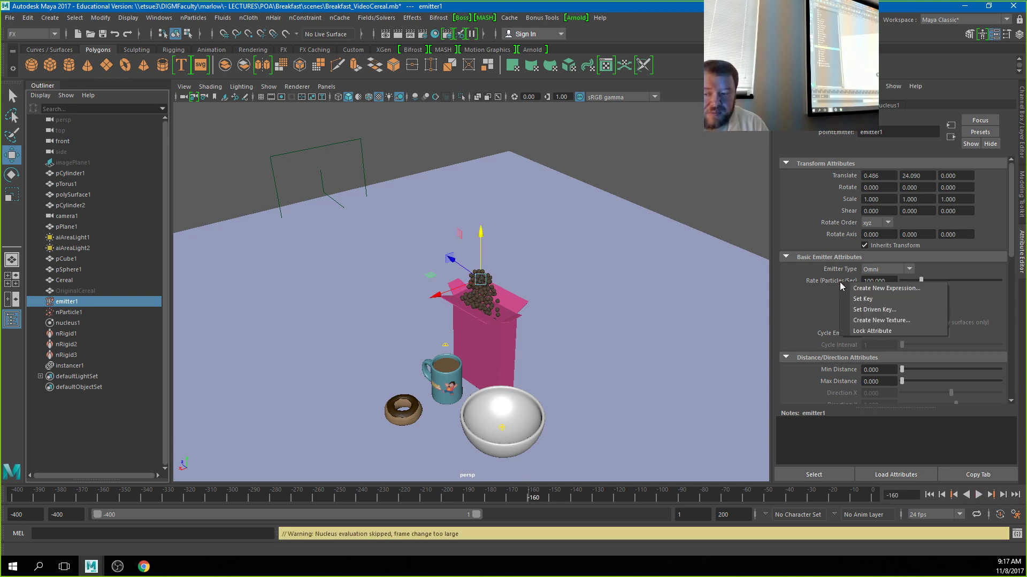
click(857, 299)
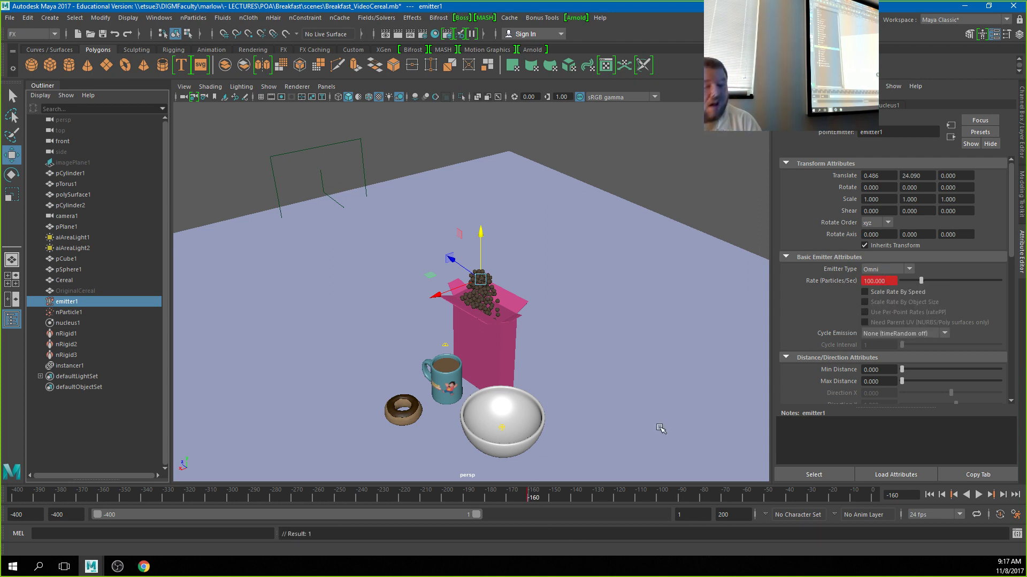
Key the rate of emitter1 at 0 particles per second on frame -159 and play the simulation from frame -400.
key(alt+v)
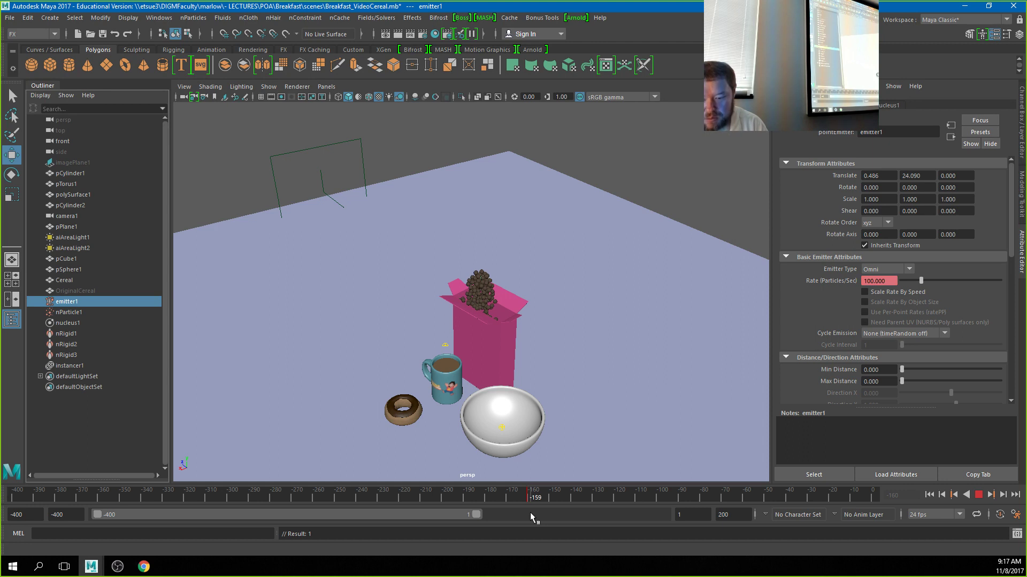
key(alt+v)
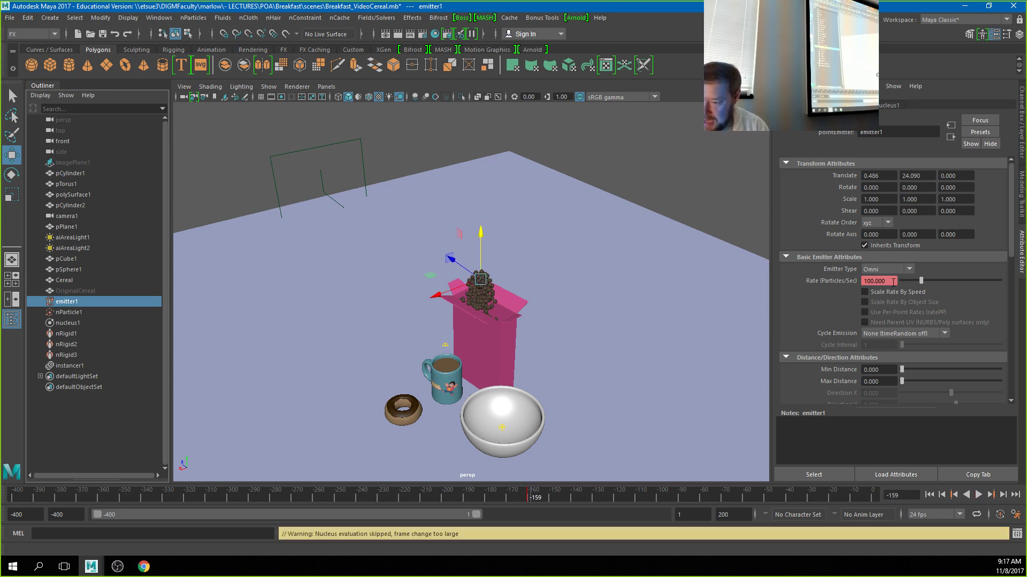
double_click(892, 281)
text(0)
key(Return)
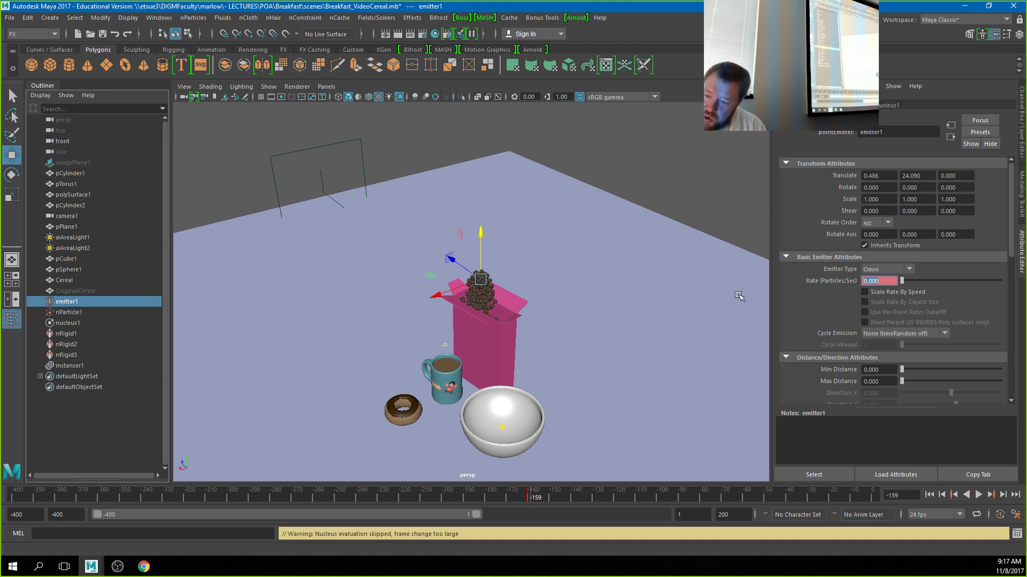
right_click(826, 281)
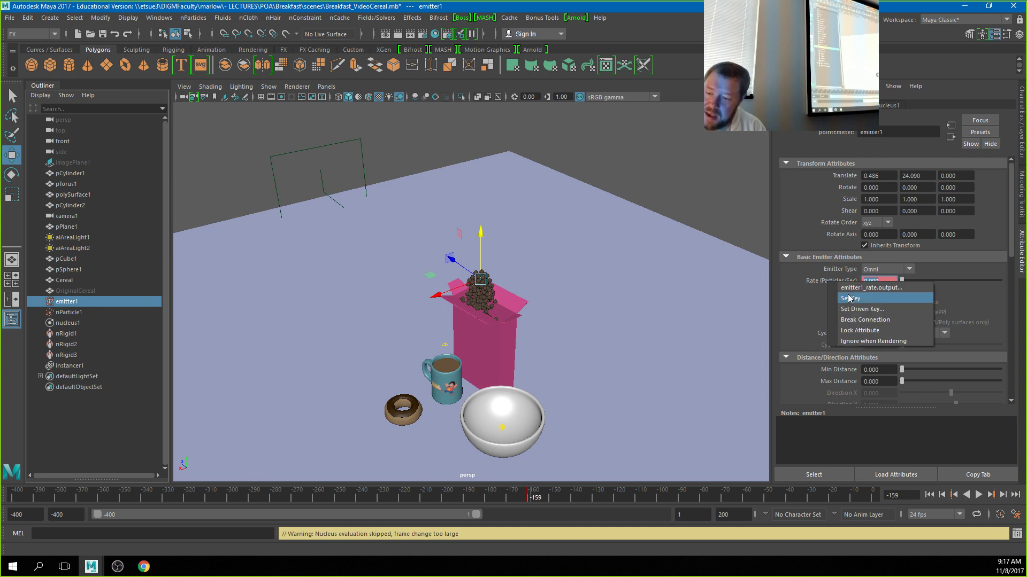
click(847, 295)
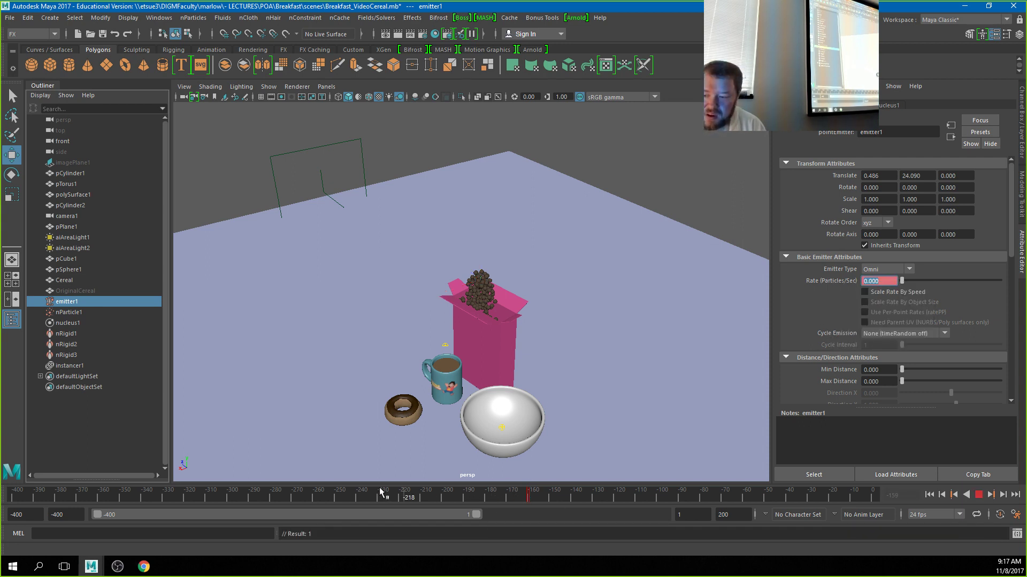
click(929, 495)
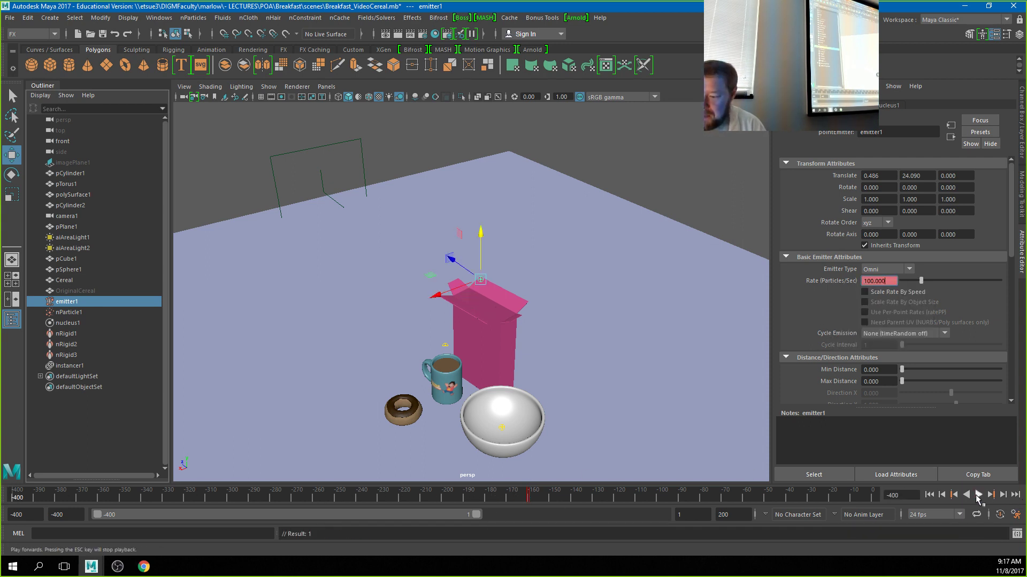
click(978, 496)
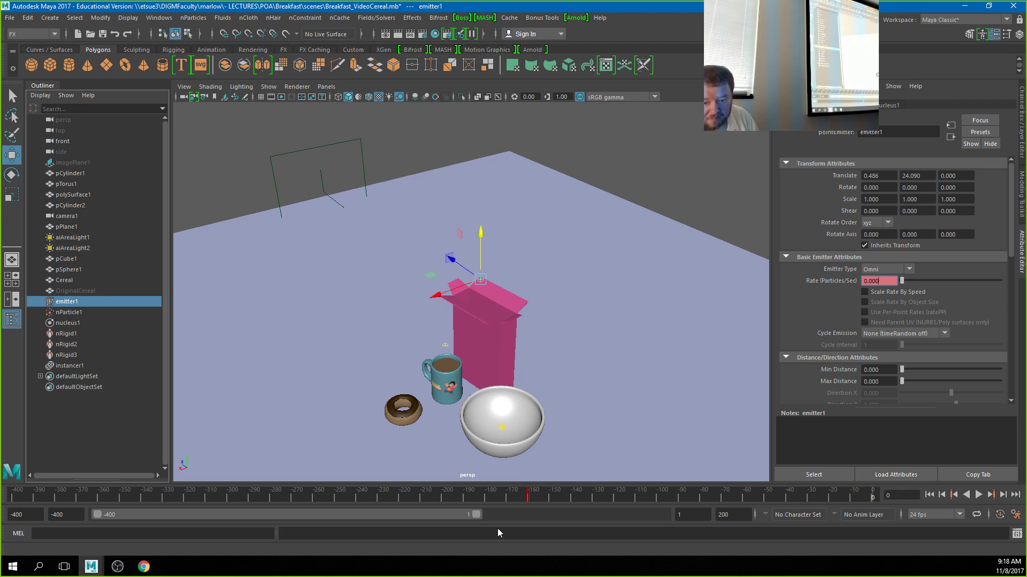
Extend the playback range to frame 200 and replay the simulation from frame -400.
drag(476, 515, 742, 524)
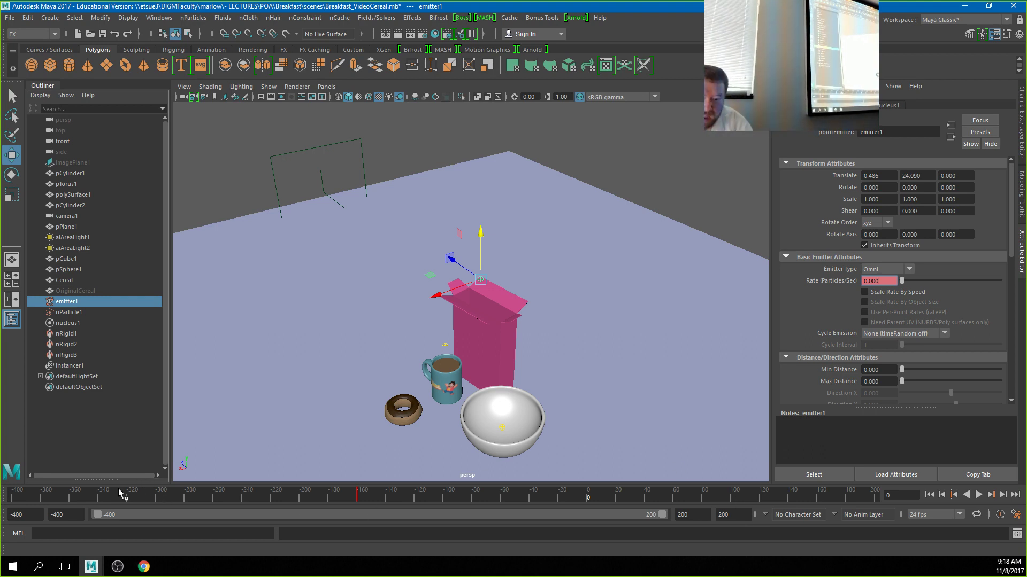
click(13, 495)
key(alt+v)
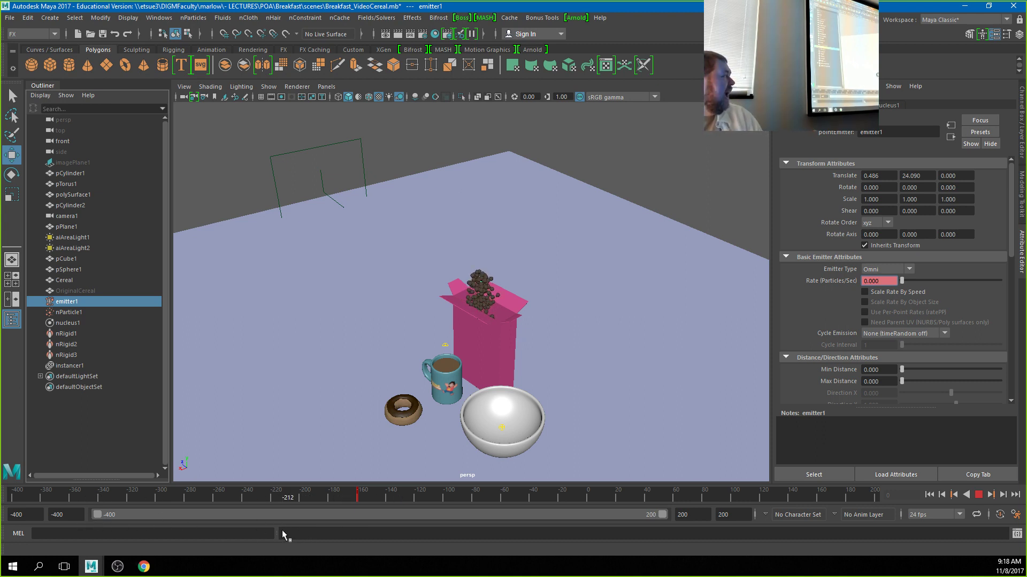
key(Escape)
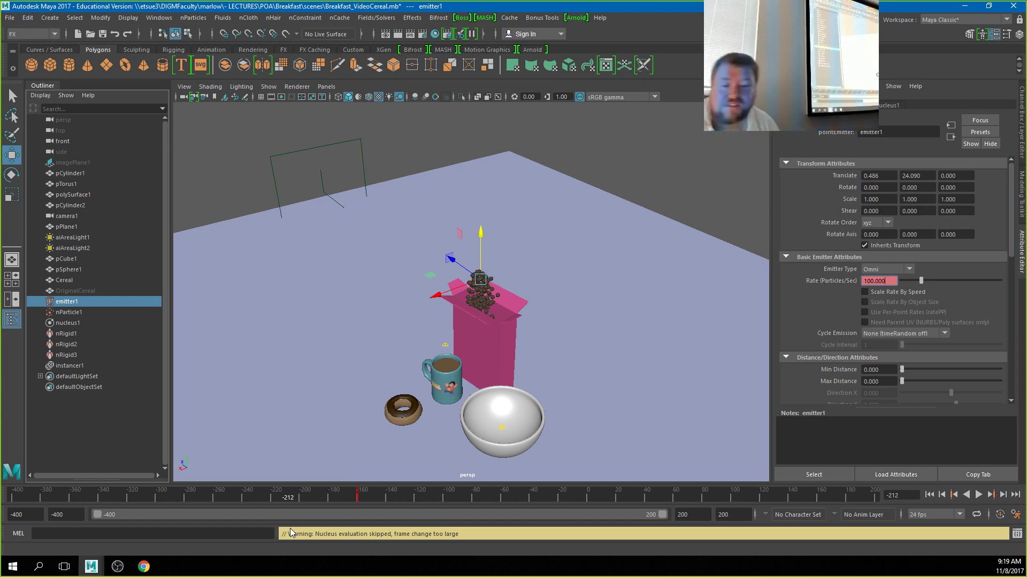
click(929, 495)
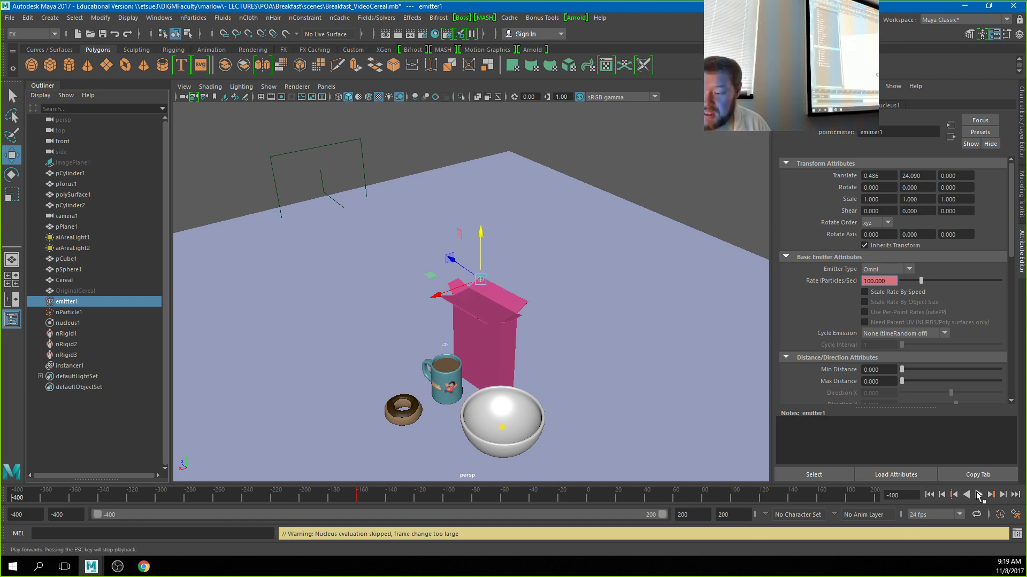
click(979, 495)
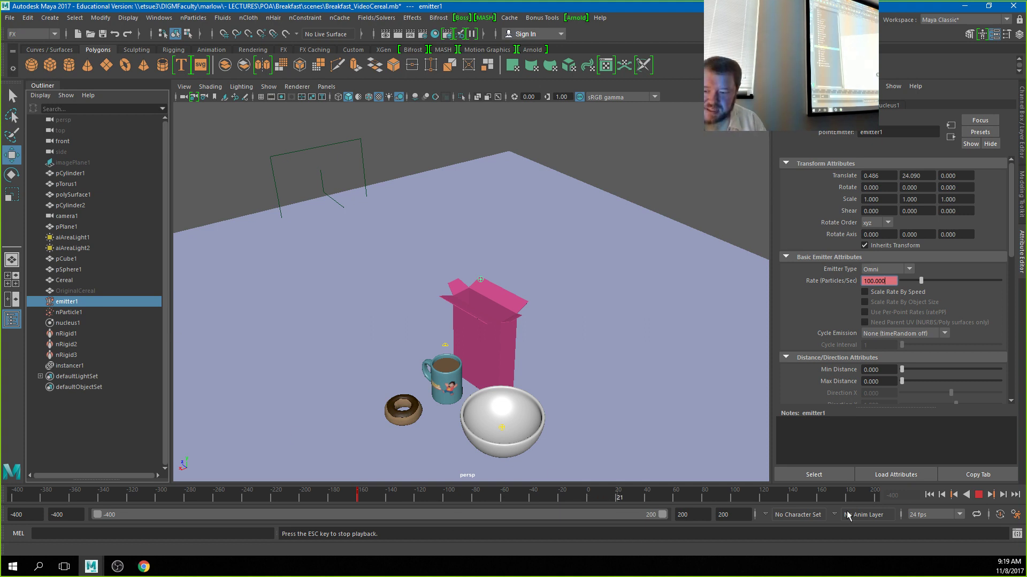
click(978, 494)
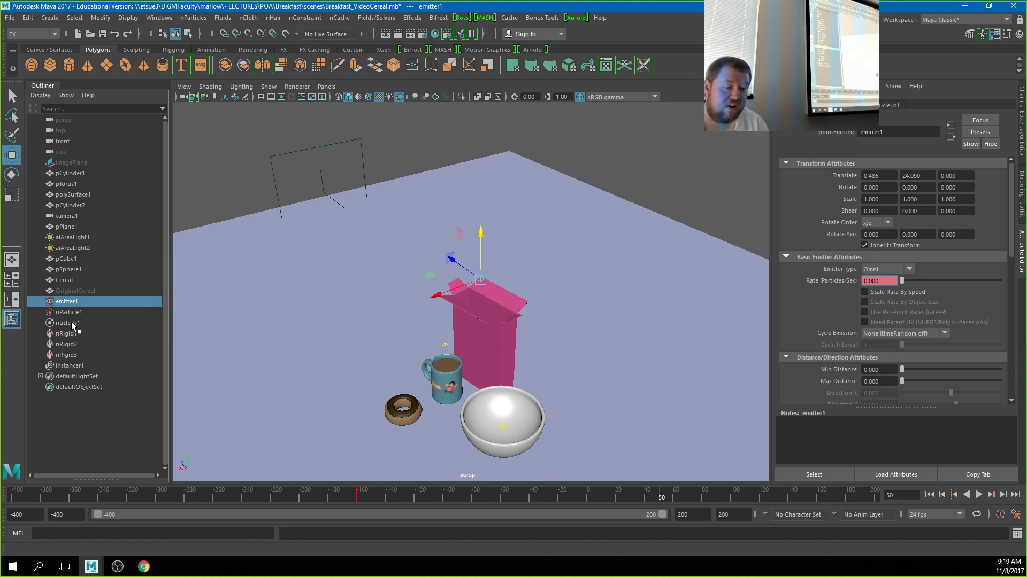
Set the gravity of the nucleus1 solver to 30.
click(73, 324)
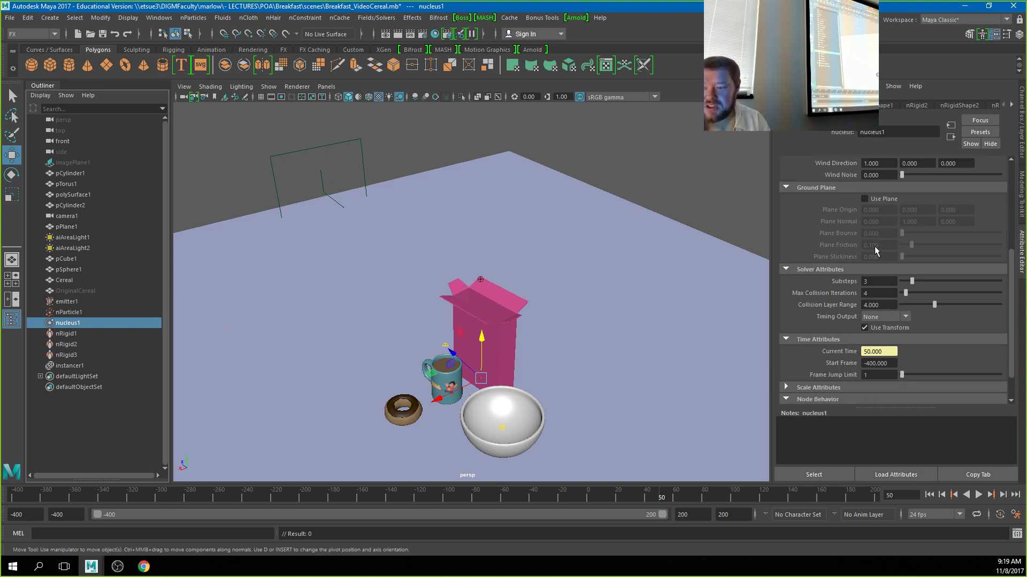
scroll(904, 331, up, 5)
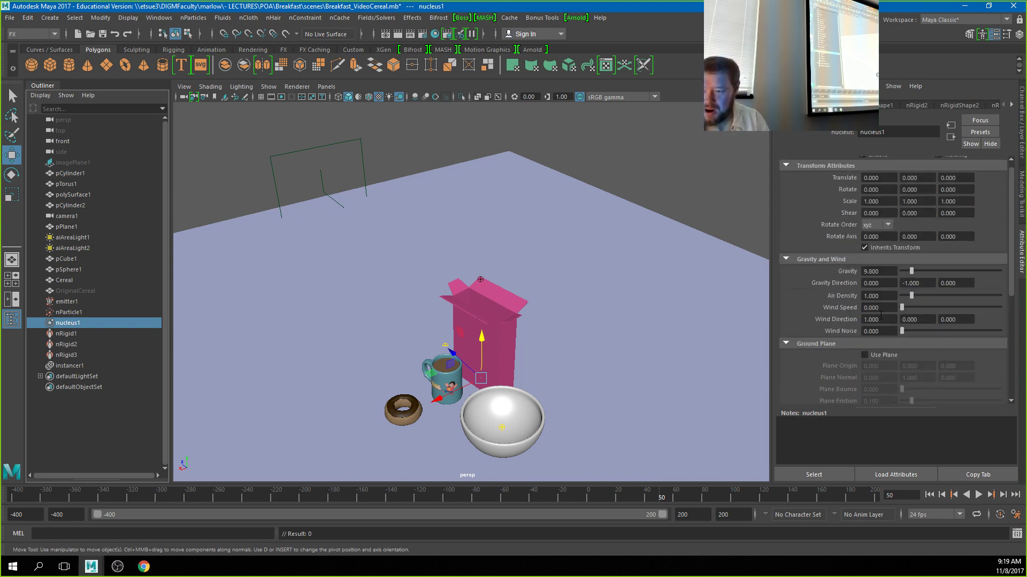
drag(885, 272, 866, 271)
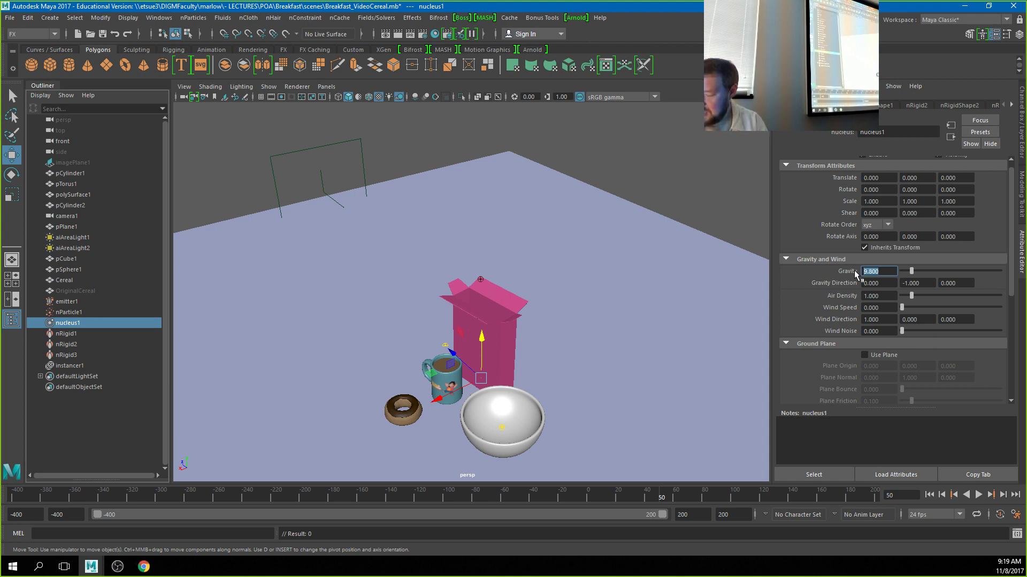
text(30)
key(Return)
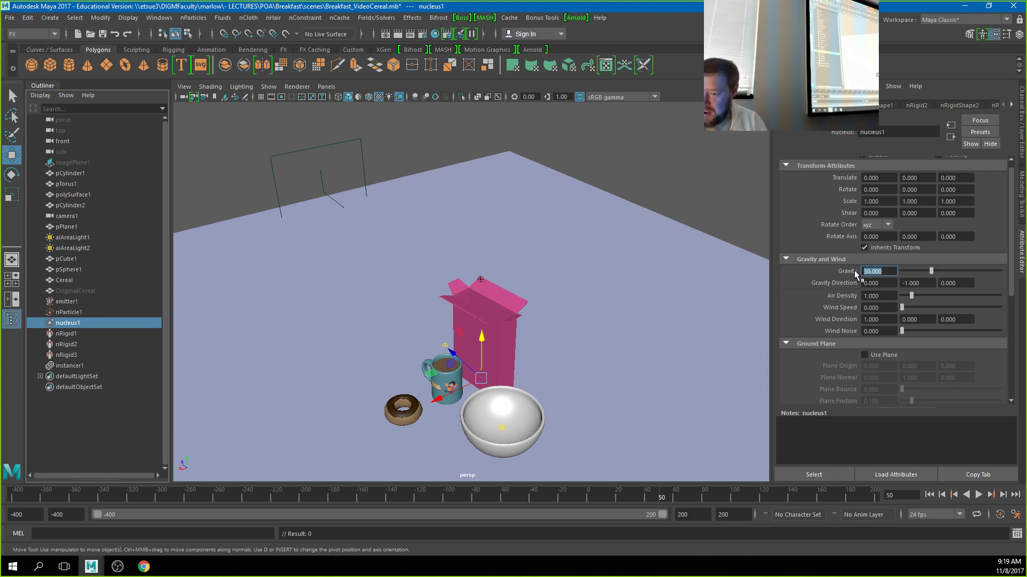
Play the simulation from frame -400 with the stronger gravity and stop it around frame -302.
click(929, 496)
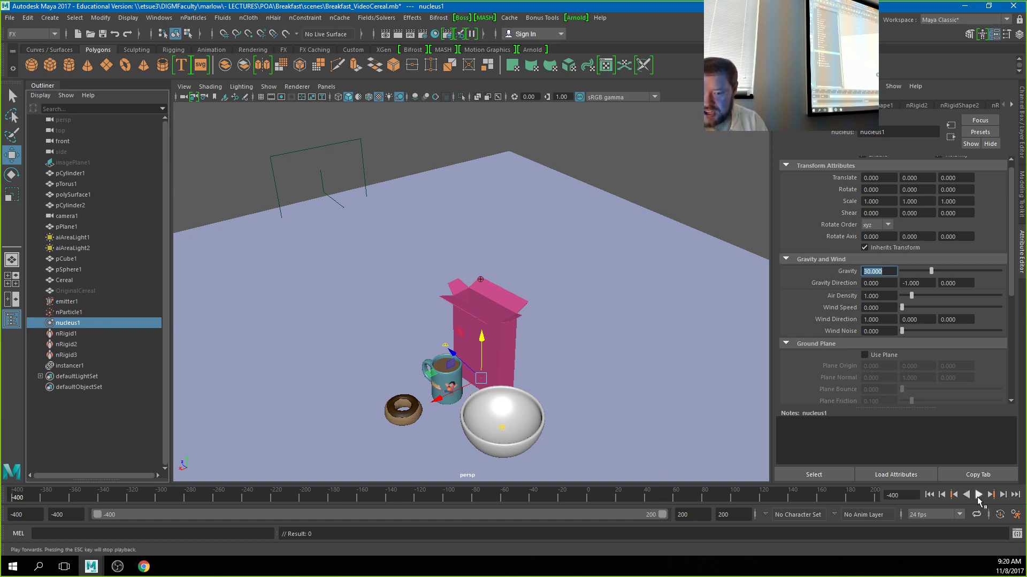
click(979, 495)
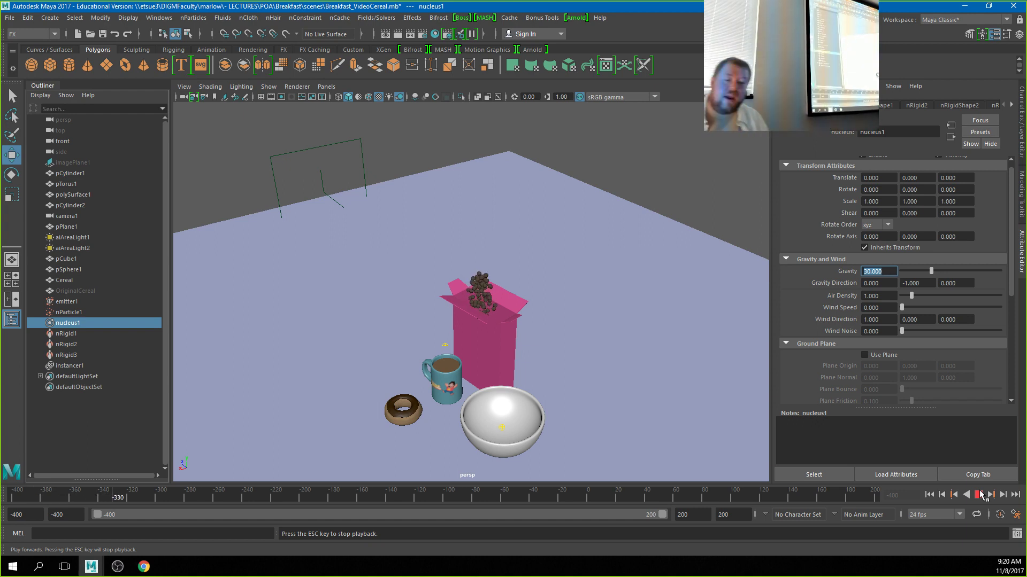
click(980, 495)
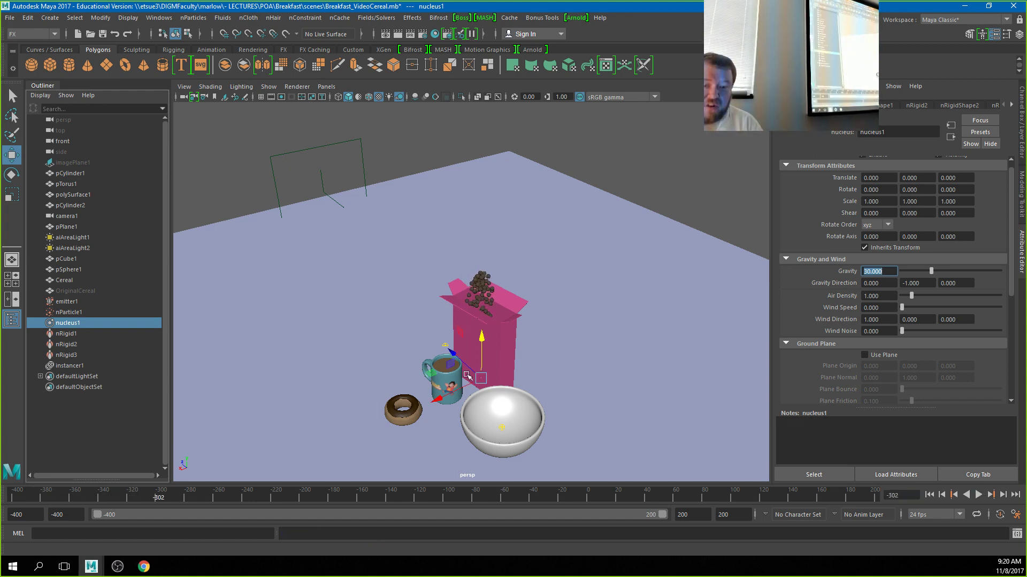
Save the scene under the new name Breakfast_Cereal-Inclass.0001.mb in the scenes folder.
click(11, 19)
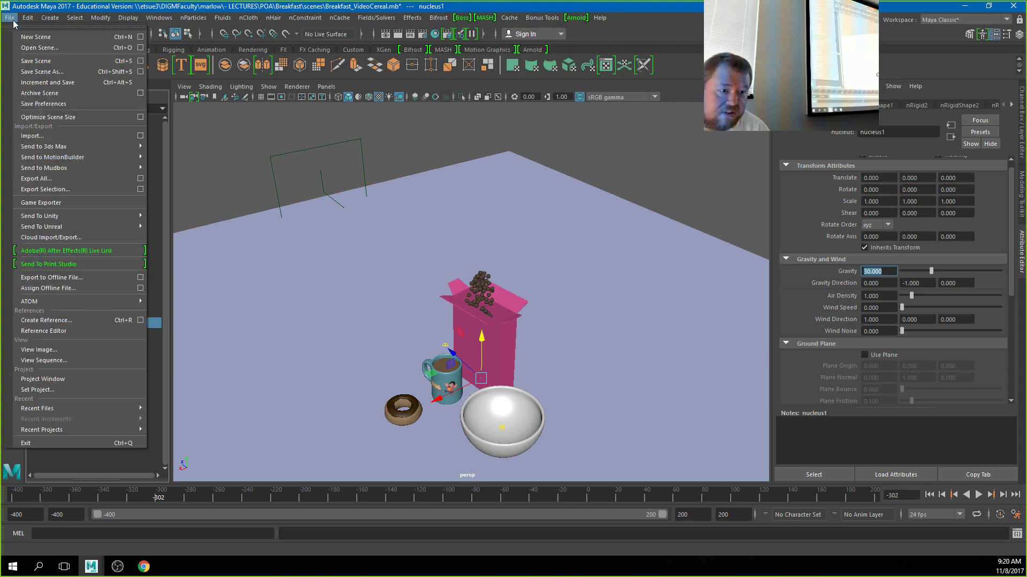
click(54, 75)
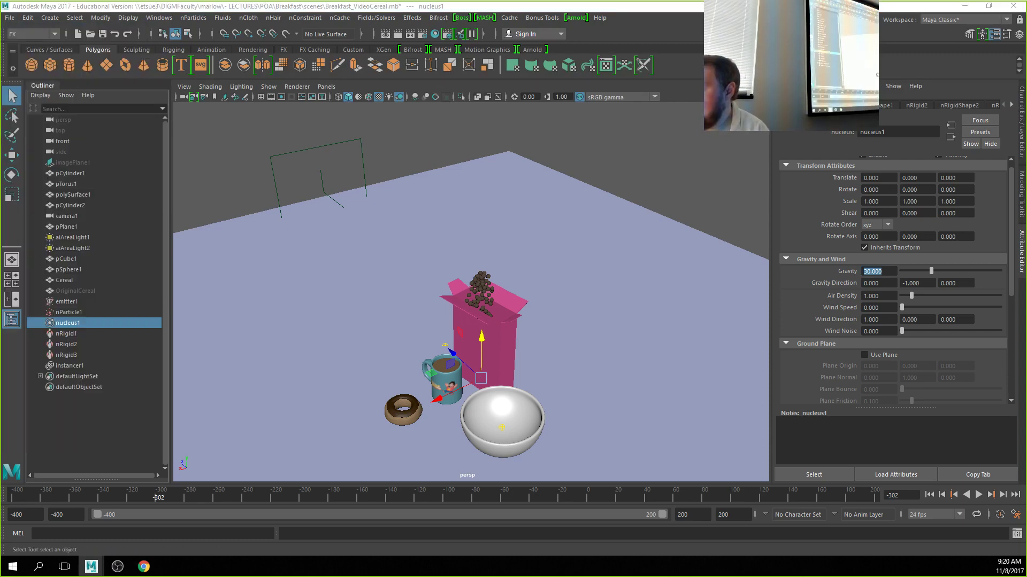
drag(643, 305, 342, 136)
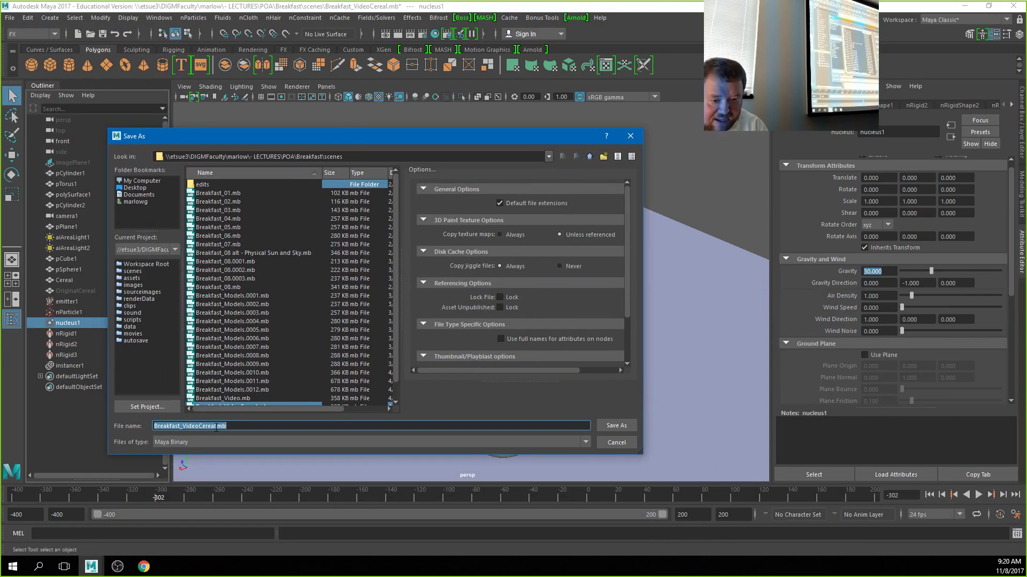
click(217, 426)
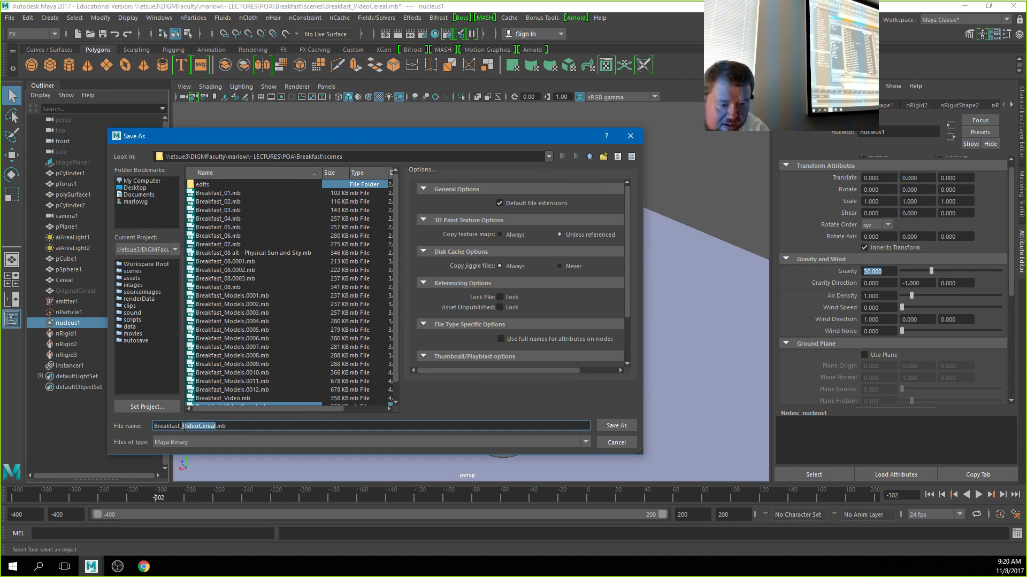
text(C)
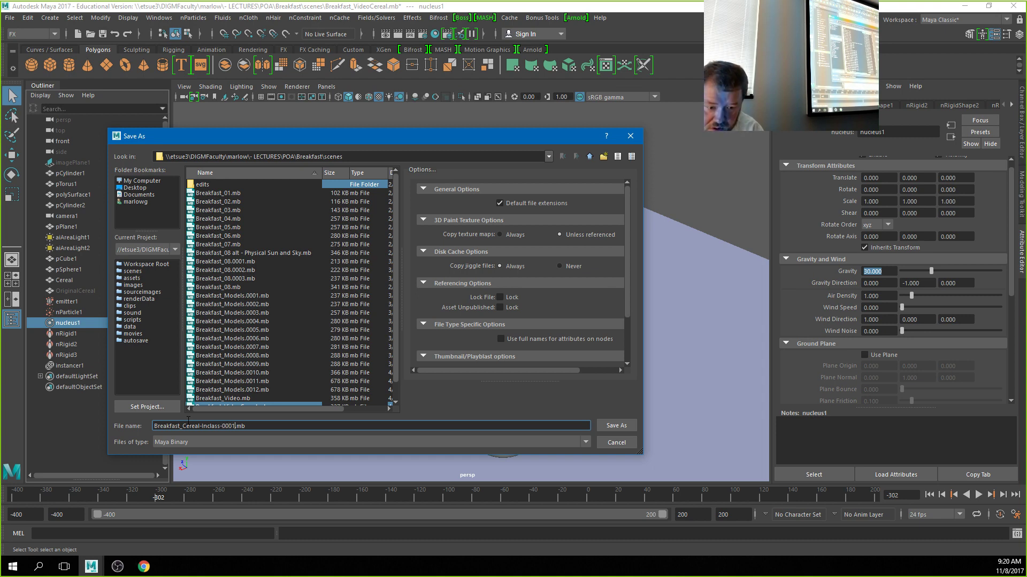
key(BackSpace)
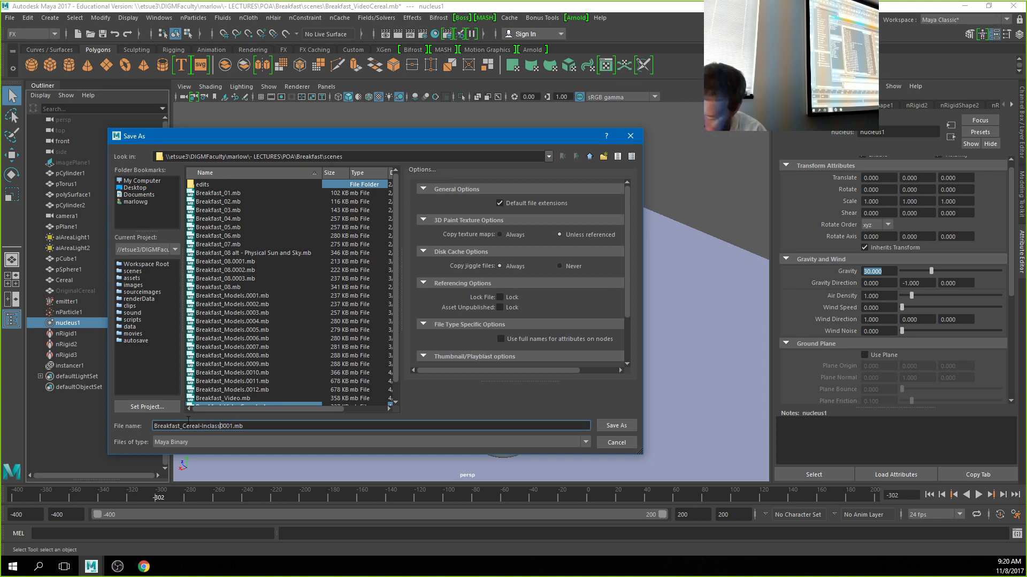
click(616, 426)
key(w)
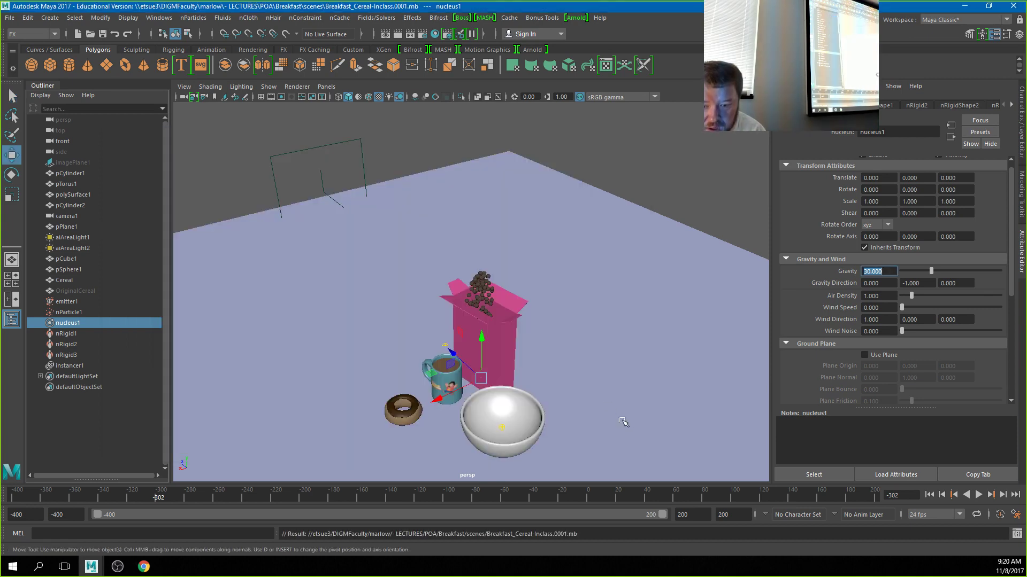
Play the simulation from frame -400, check the start frame in the nucleus1 time attributes, and stop playback.
click(929, 494)
click(977, 495)
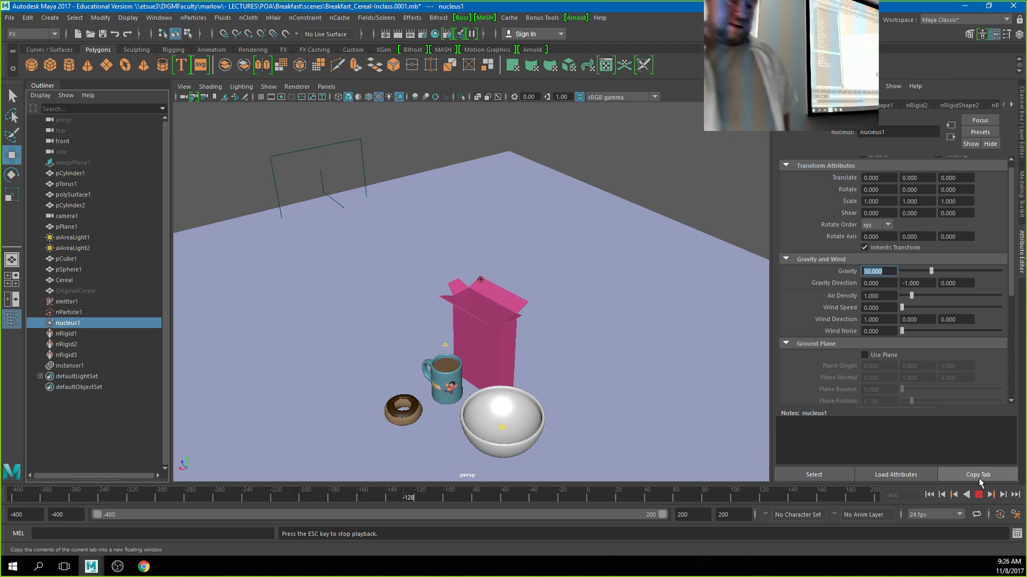
click(21, 515)
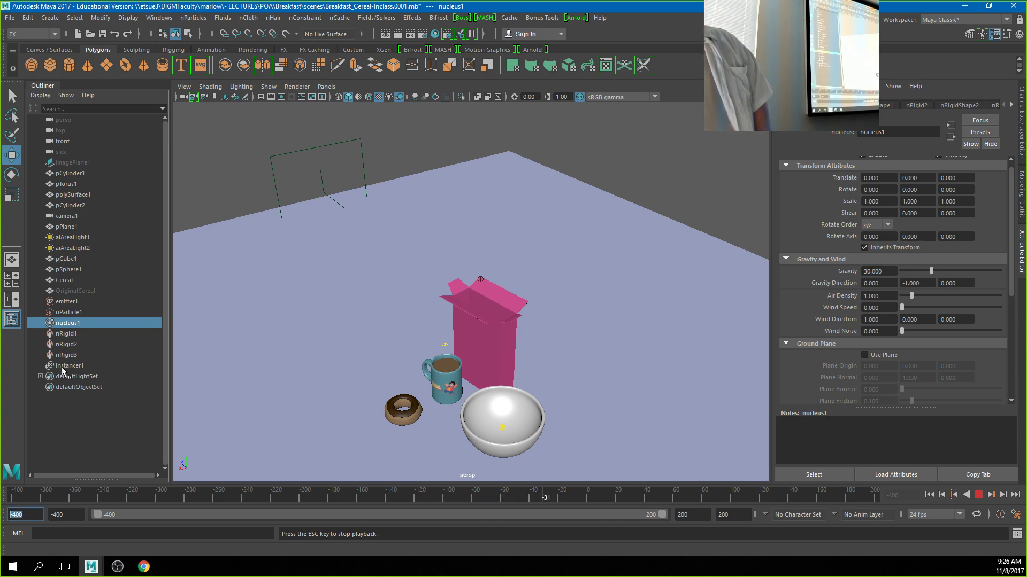
click(68, 325)
scroll(913, 311, down, 6)
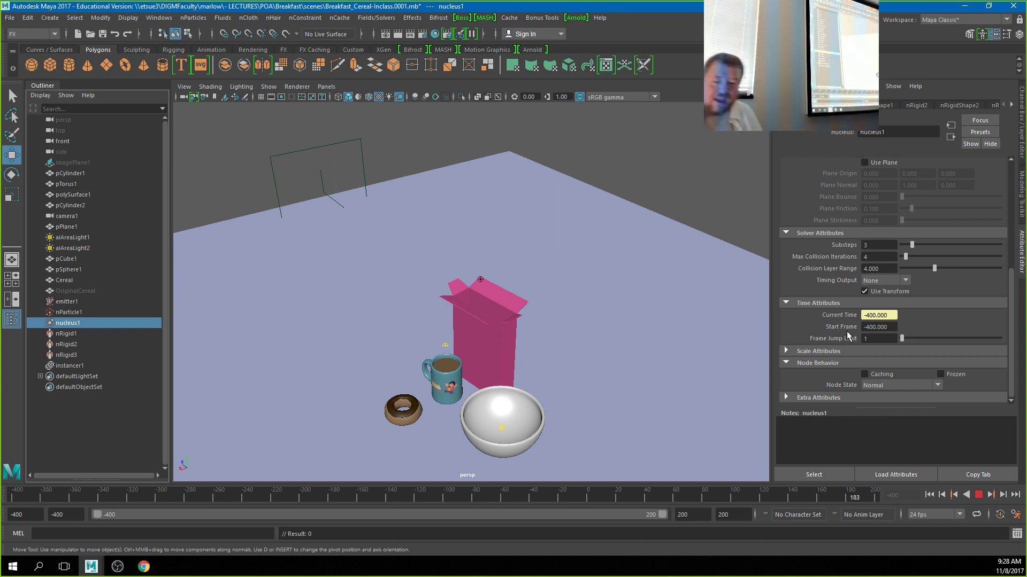
key(Escape)
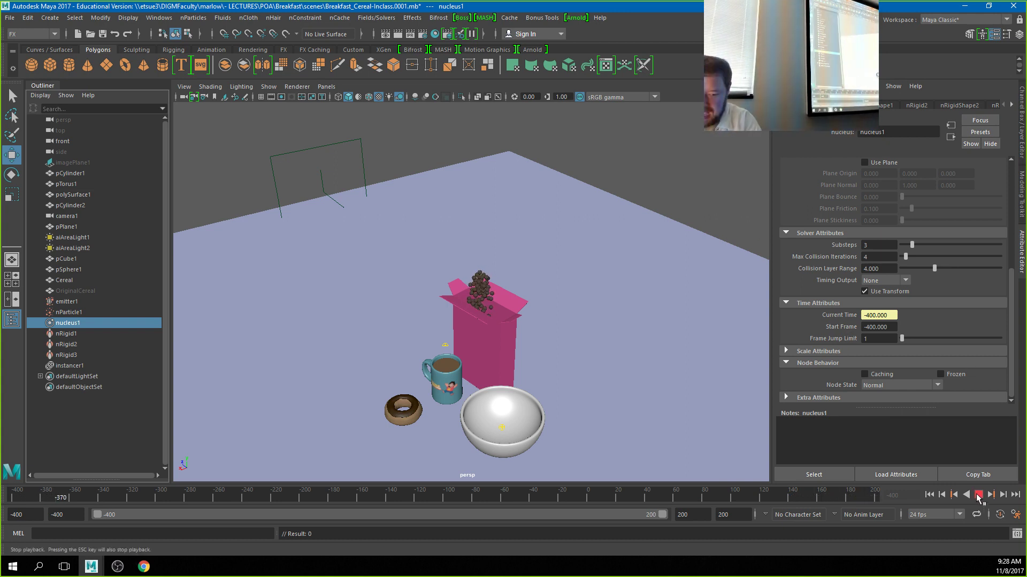
Select the cereal box pCube1, key its upright pose at frame 1, and advance to frame 20.
click(588, 493)
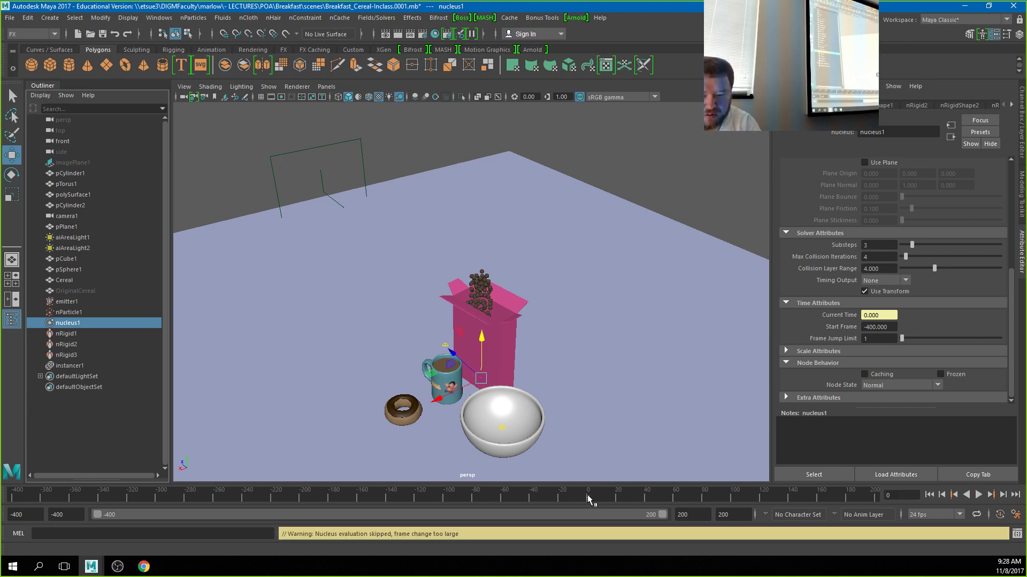
click(589, 496)
click(506, 365)
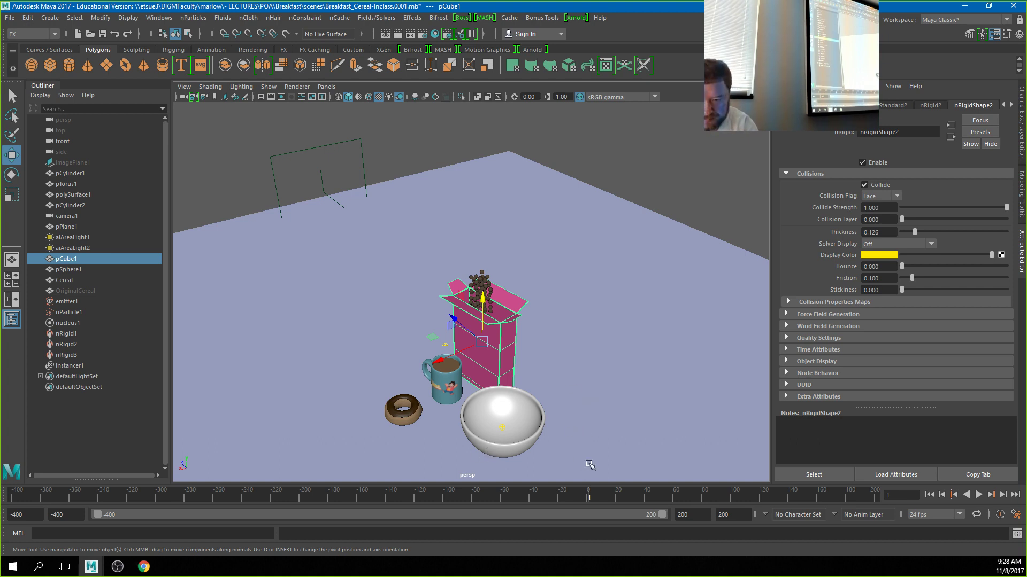
click(604, 498)
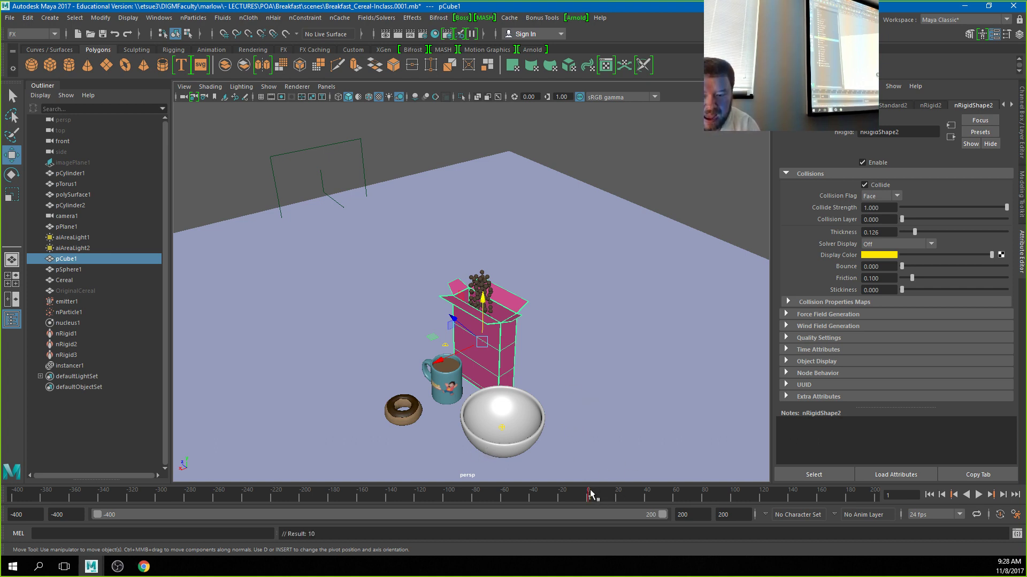
key(alt+v)
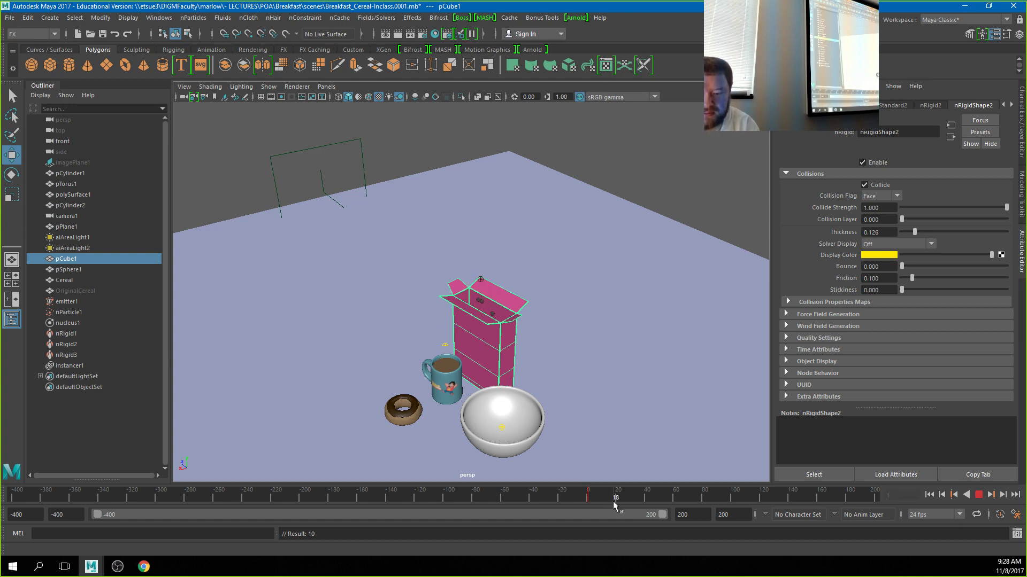
key(alt+v)
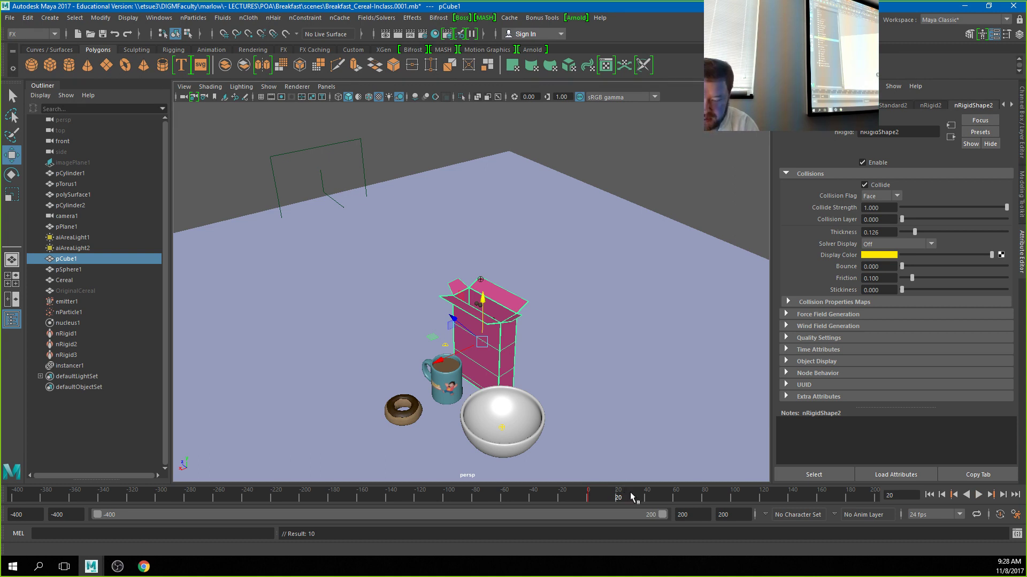
Extend the end of the playback range to frame 300.
click(704, 516)
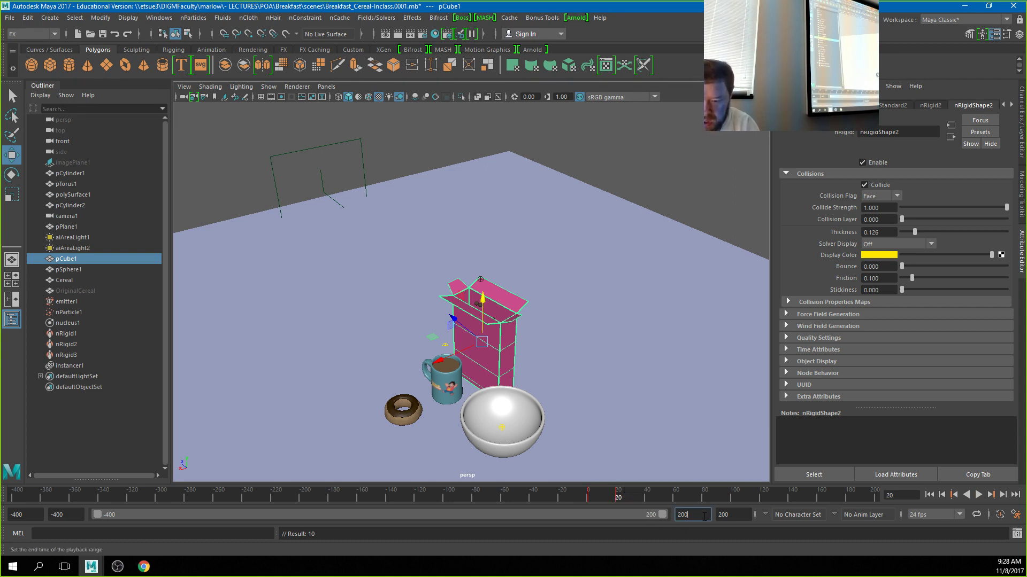
key(BackSpace)
key(BackSpace)
key(BackSpace)
text(300)
key(Return)
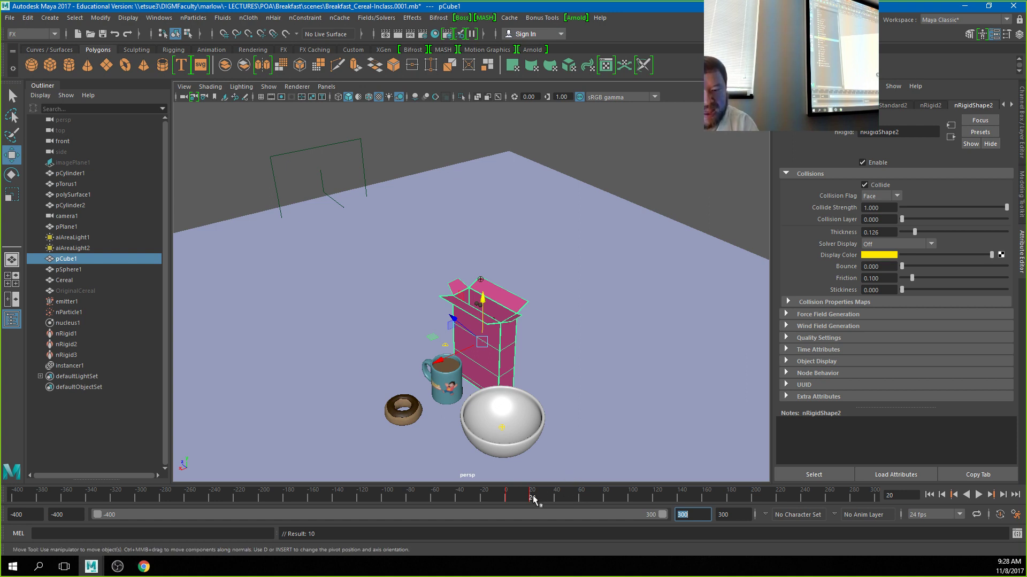
At frame 80, raise the cereal box above the table, turn it, and tip its open end down toward the bowl.
key(alt+v)
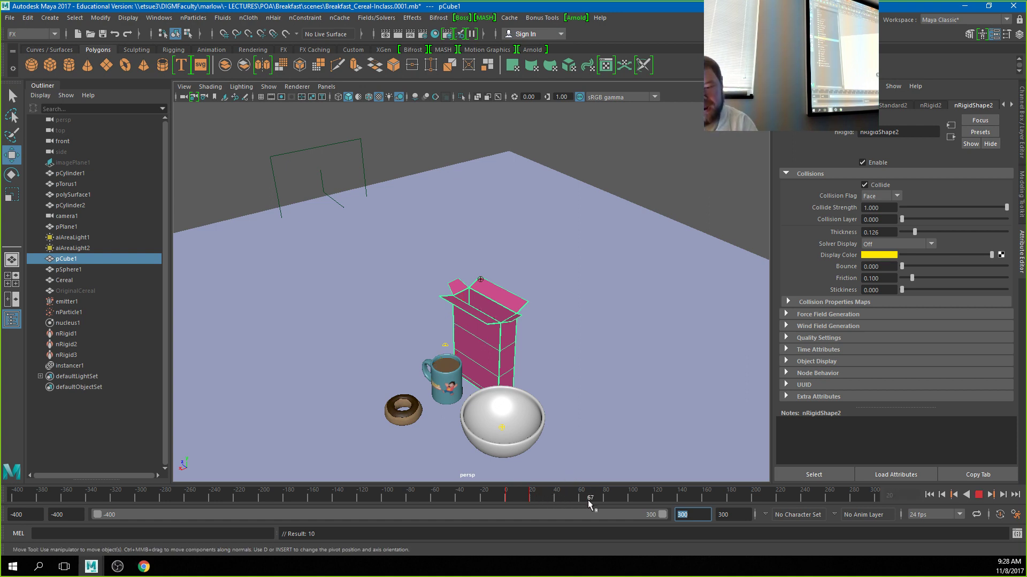
click(602, 500)
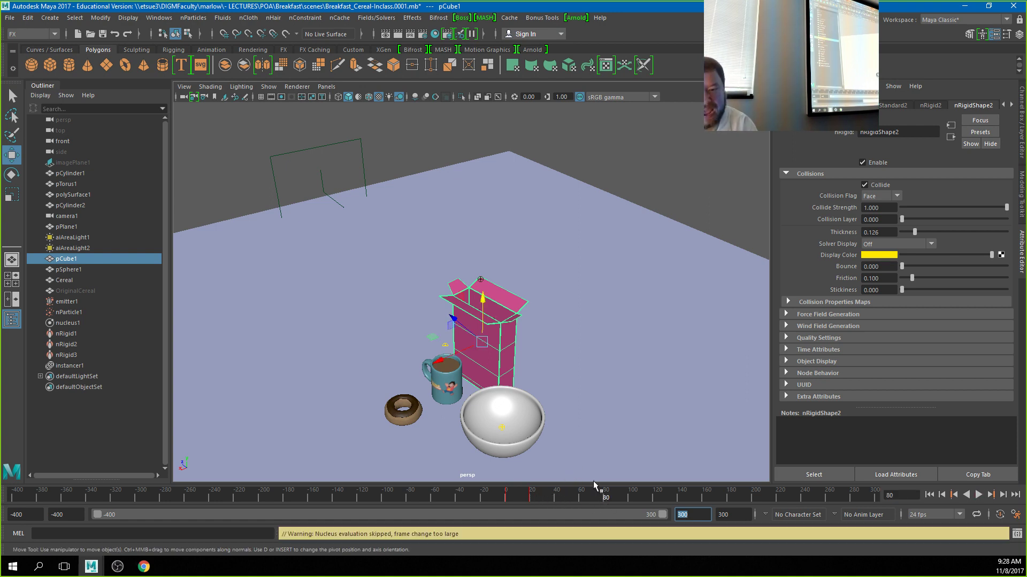
drag(482, 309, 483, 254)
alt+drag(584, 351, 437, 344)
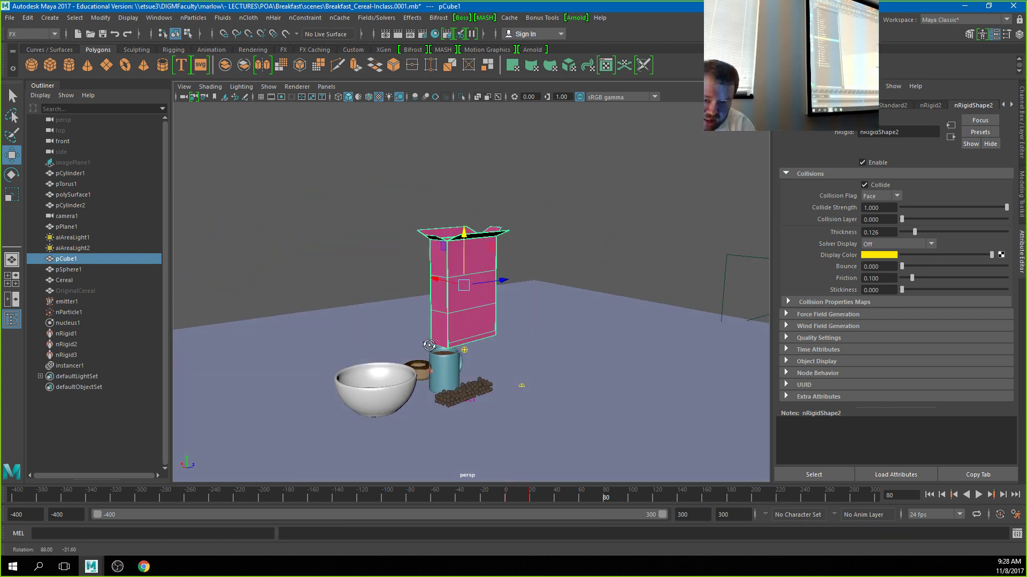
key(e)
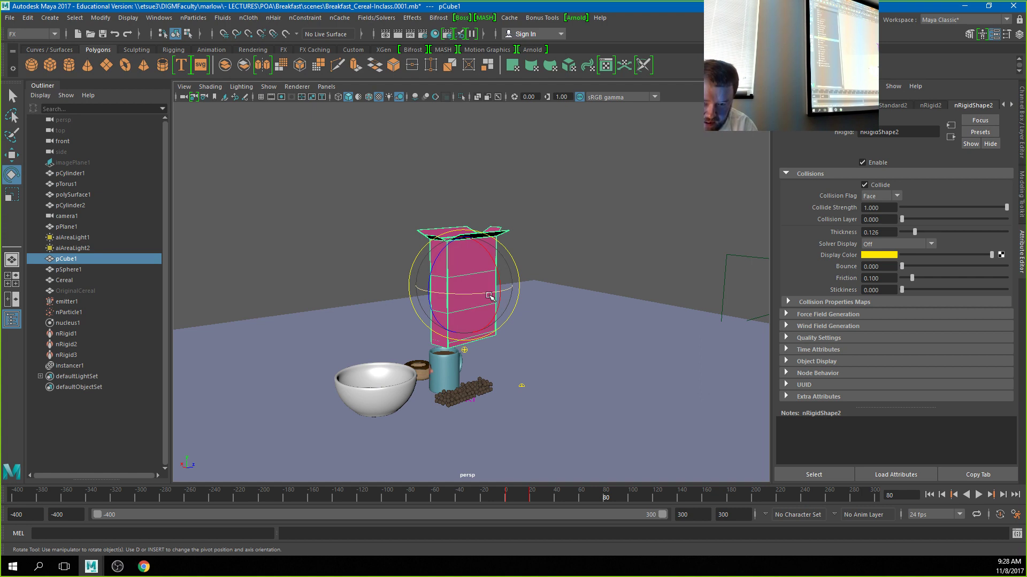
drag(493, 297, 458, 293)
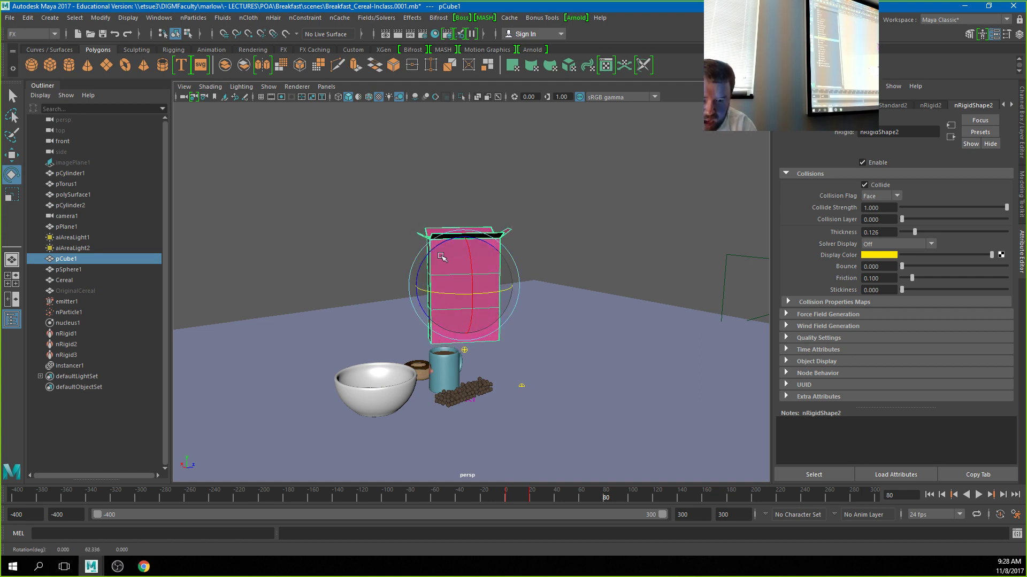
drag(434, 250, 434, 378)
Position the tipped cereal box over the bowl and key its pose at frame 80.
key(w)
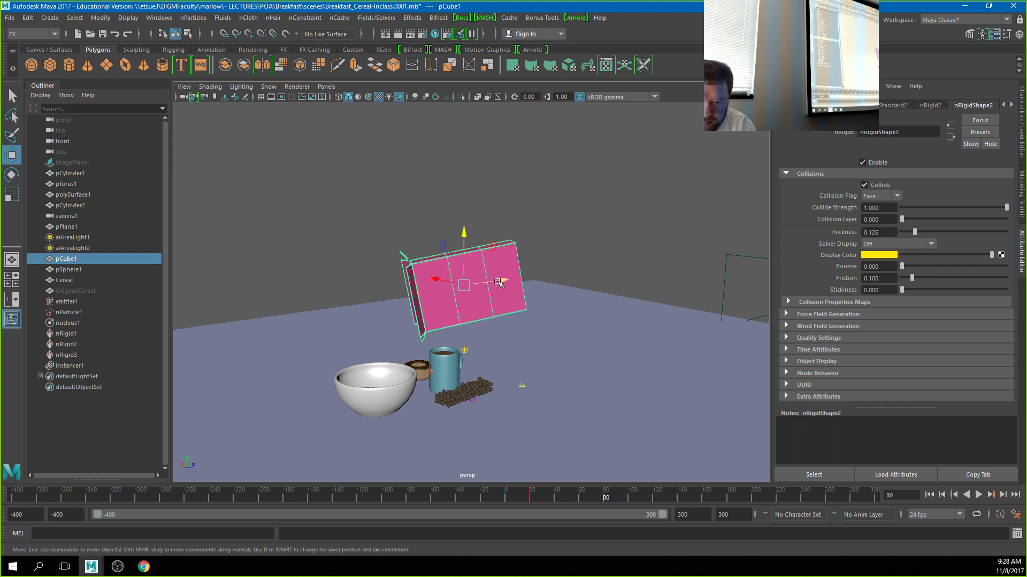
alt+drag(422, 334, 499, 343)
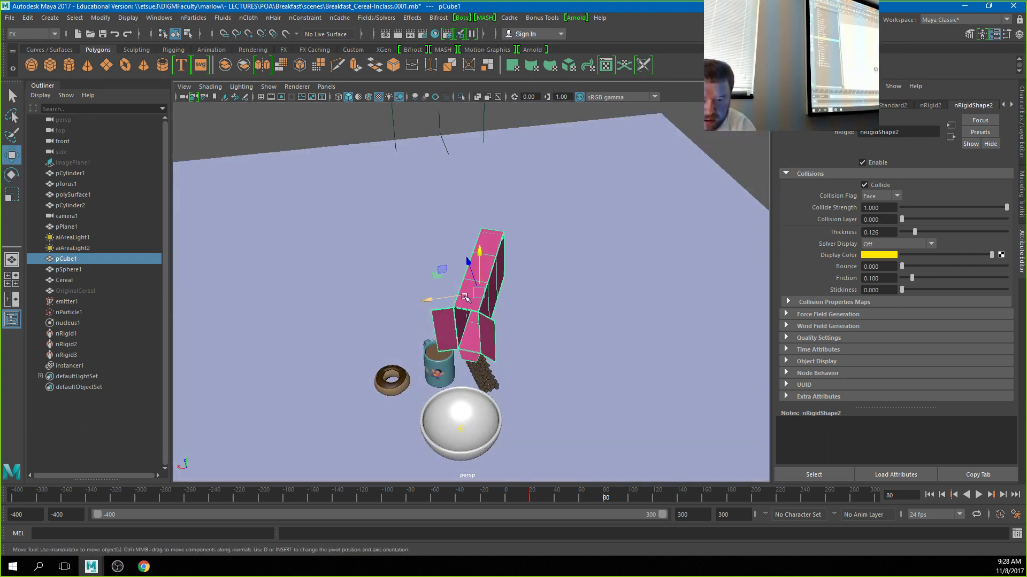
alt+drag(465, 298, 541, 343)
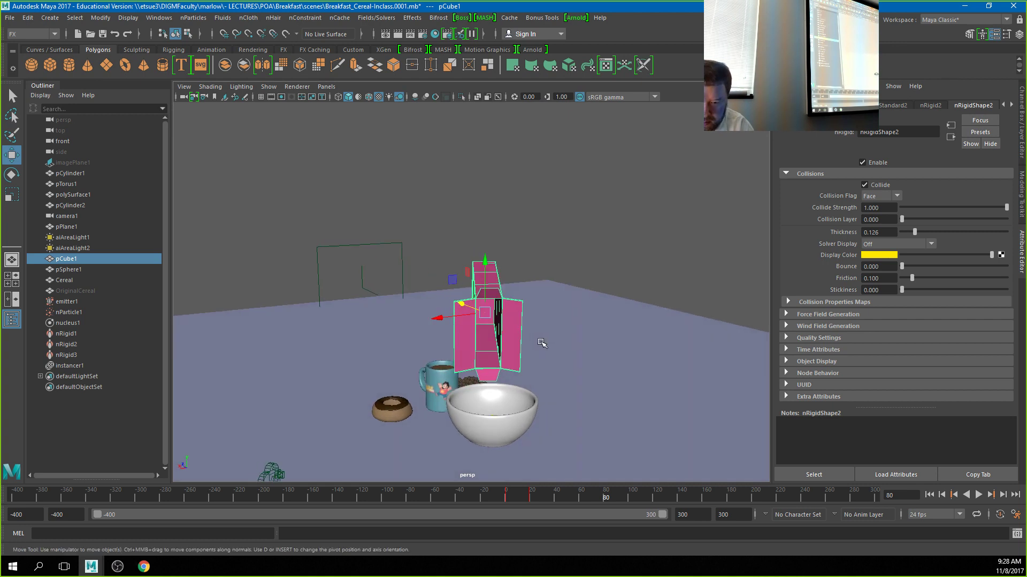
drag(455, 315, 459, 317)
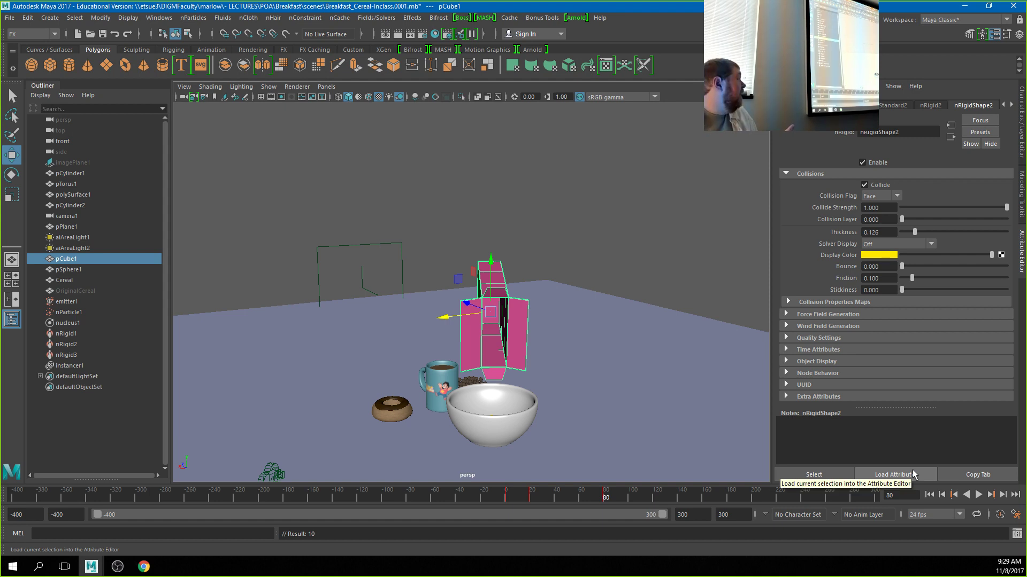
Play the simulation from frame -400 to watch the cereal pour into the bowl, stopping at frame 180.
click(929, 495)
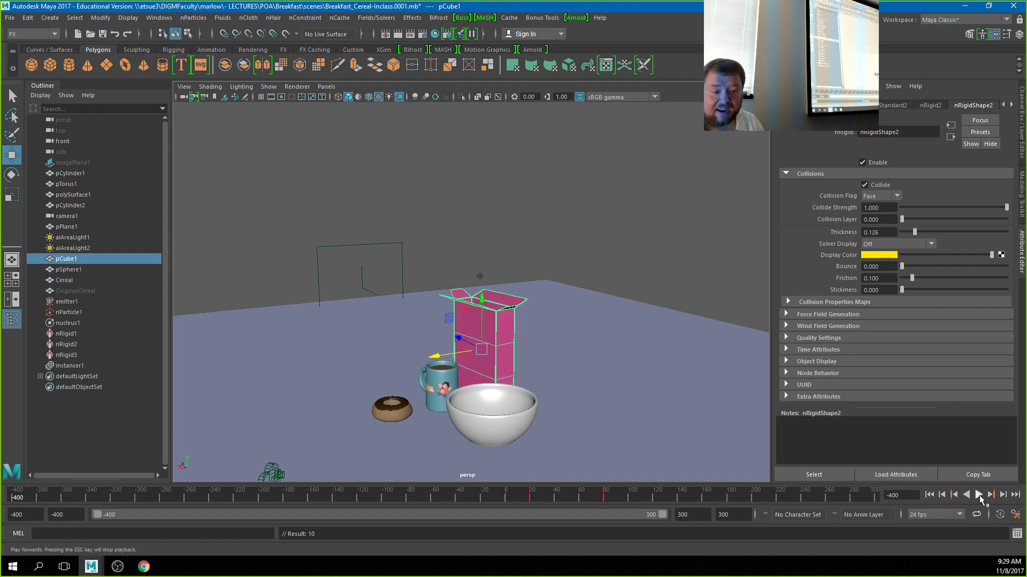
click(978, 495)
click(688, 196)
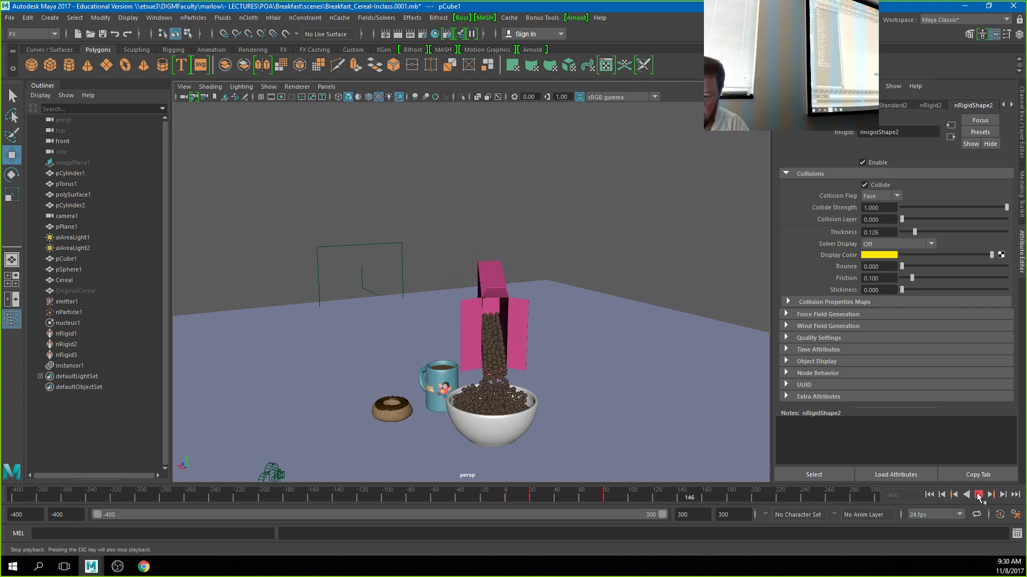
click(978, 497)
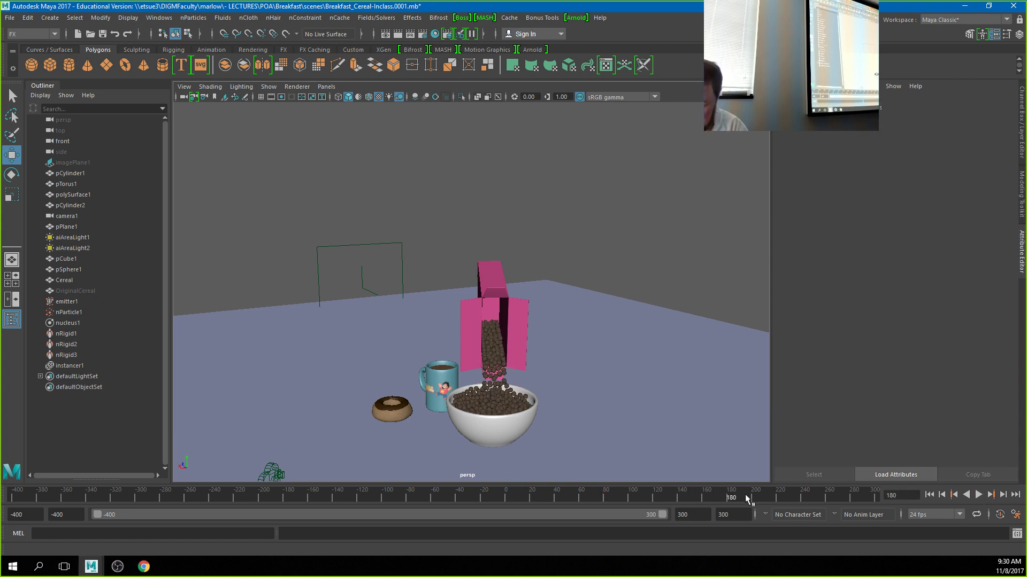
Key the cereal box in its tipped pose at frame 180 and upright again at frame 240, and rewind to frame -400.
key(s)
click(490, 284)
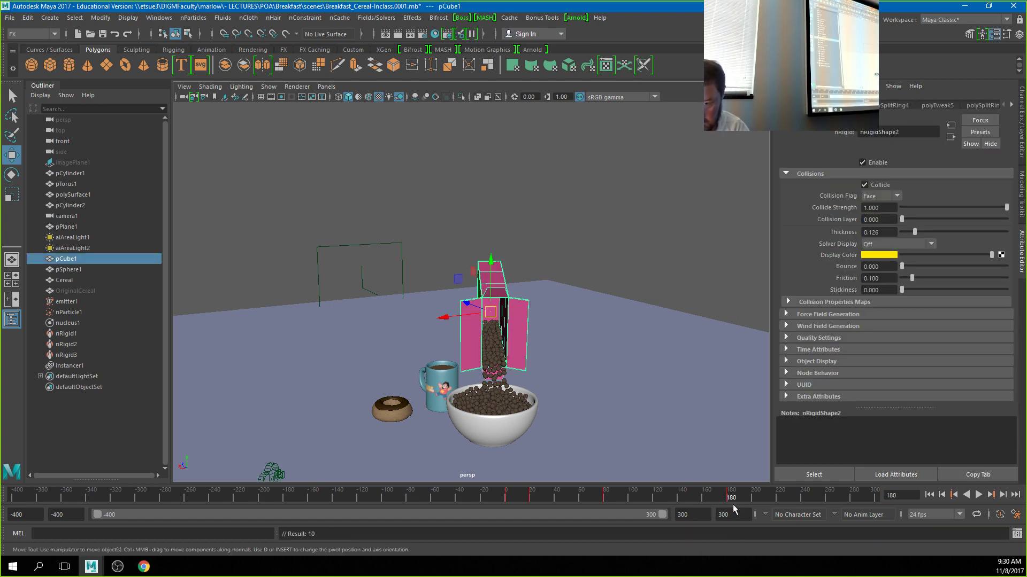
drag(512, 499, 507, 501)
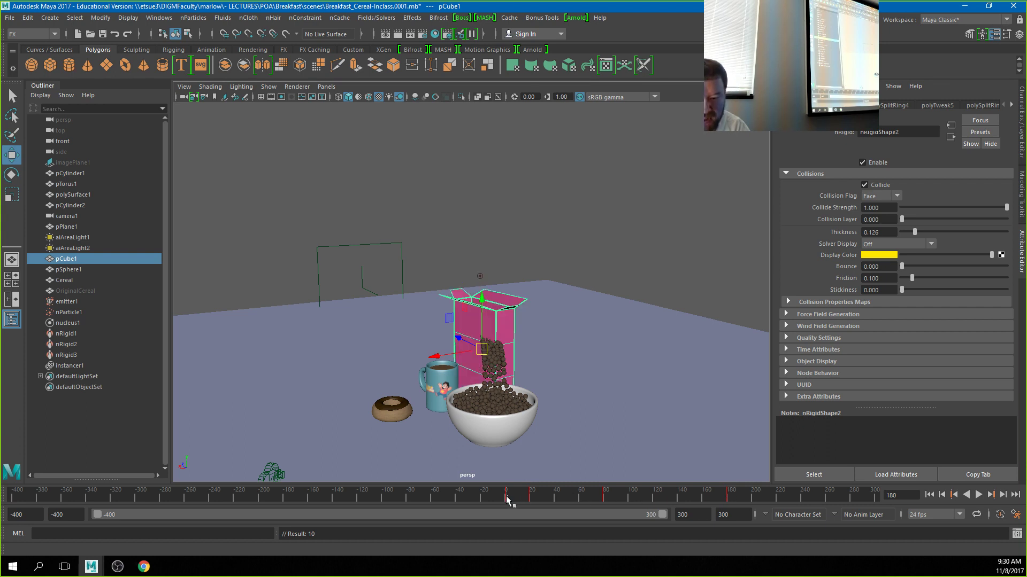
key(alt+v)
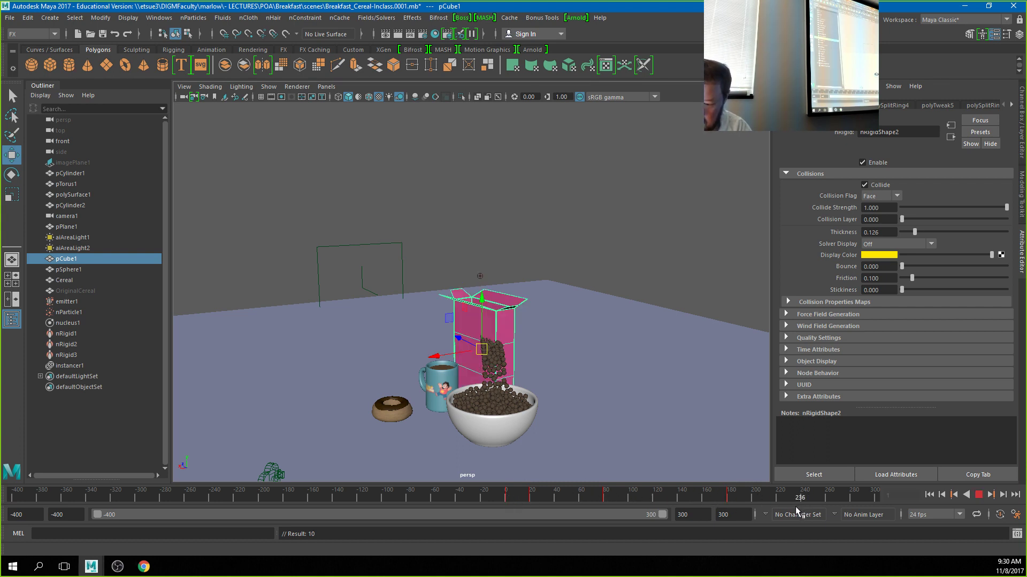
key(alt+v)
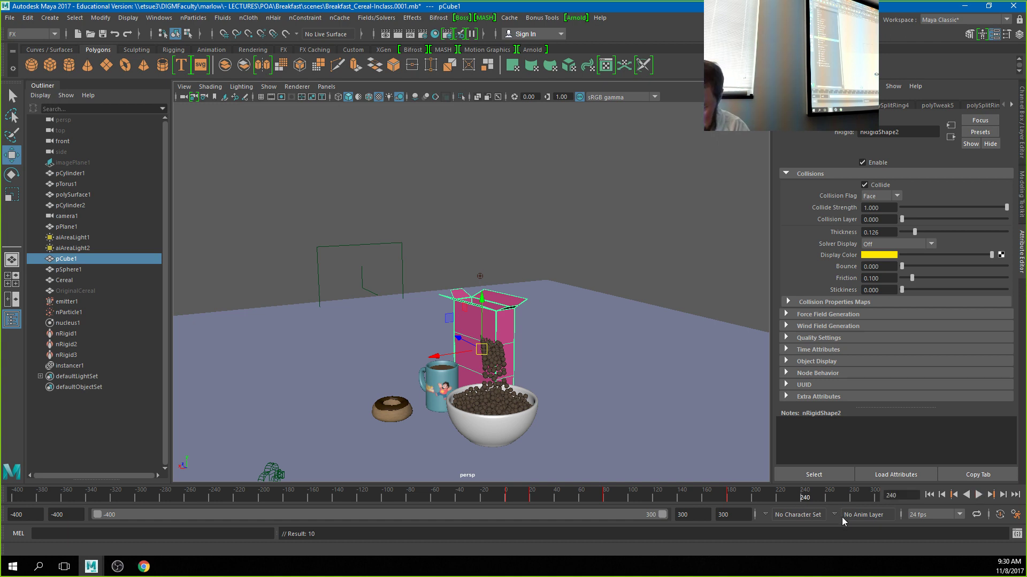
click(929, 495)
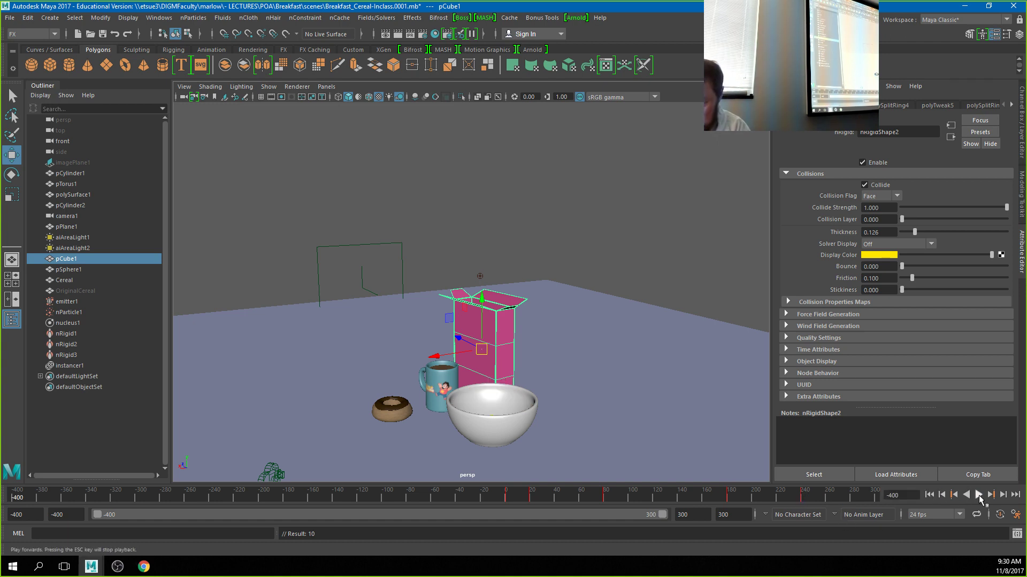
Play the simulation from frame -400 through the pour and the box's return upright, and stop playback.
click(979, 495)
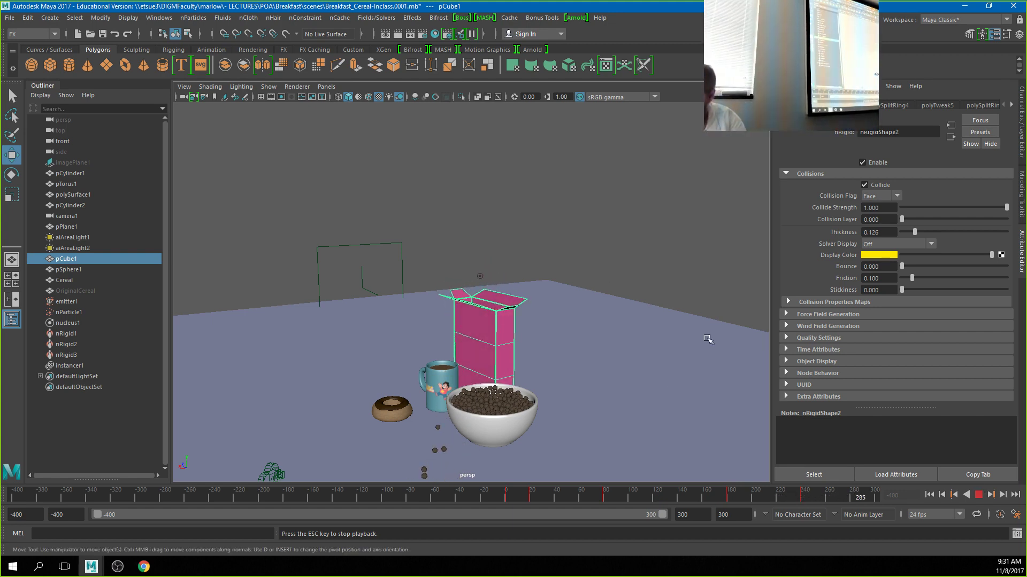
click(978, 495)
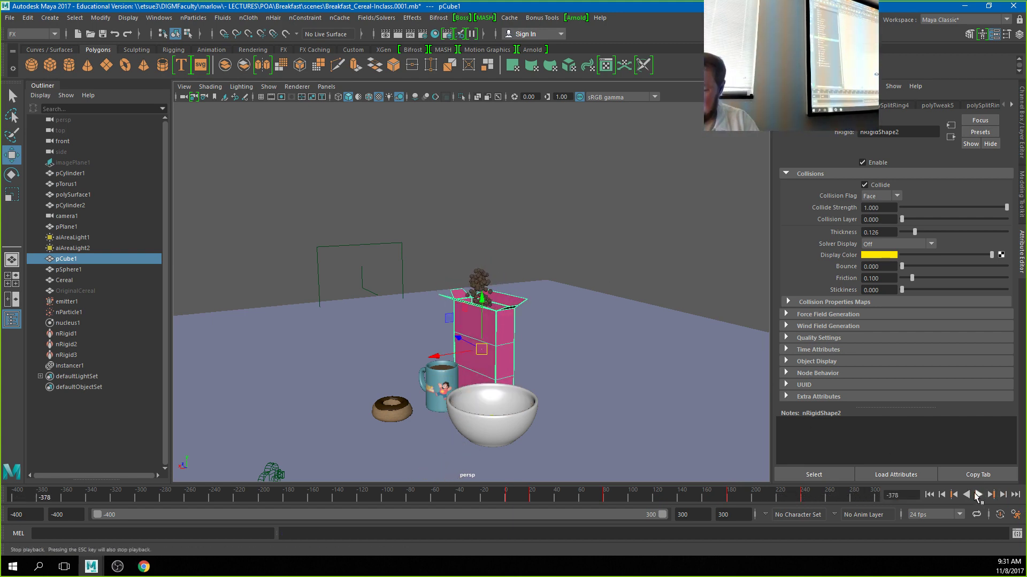
At frame 180, shift the tipped cereal box over the bowl and key its adjusted pose.
click(732, 499)
drag(731, 500, 729, 500)
alt+drag(612, 315, 510, 319)
drag(446, 284, 415, 260)
key(e)
key(w)
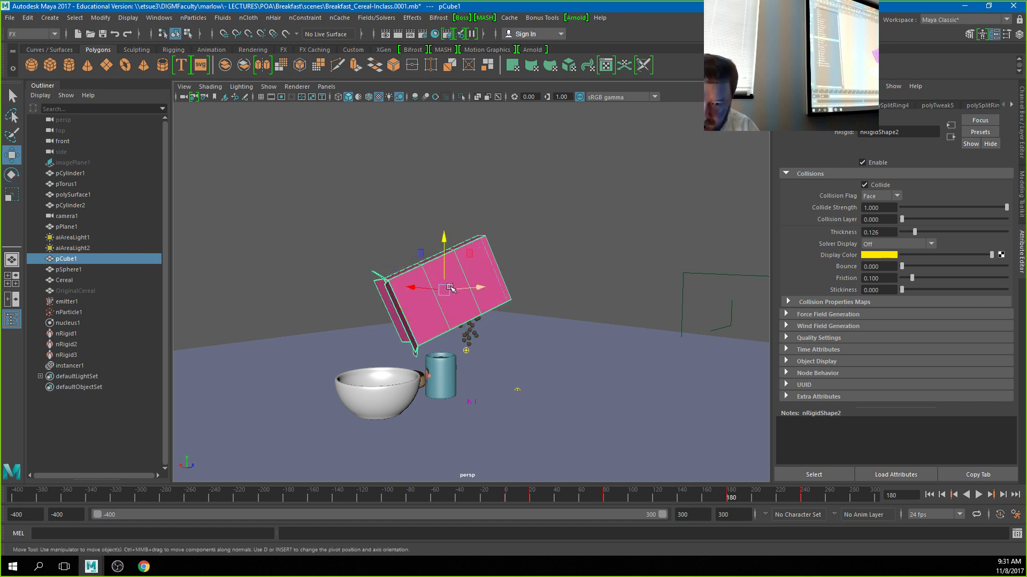
mouse_move(430, 297)
alt+mouse_down()
mouse_move(434, 312)
mouse_move(434, 303)
alt+mouse_up()
key(s)
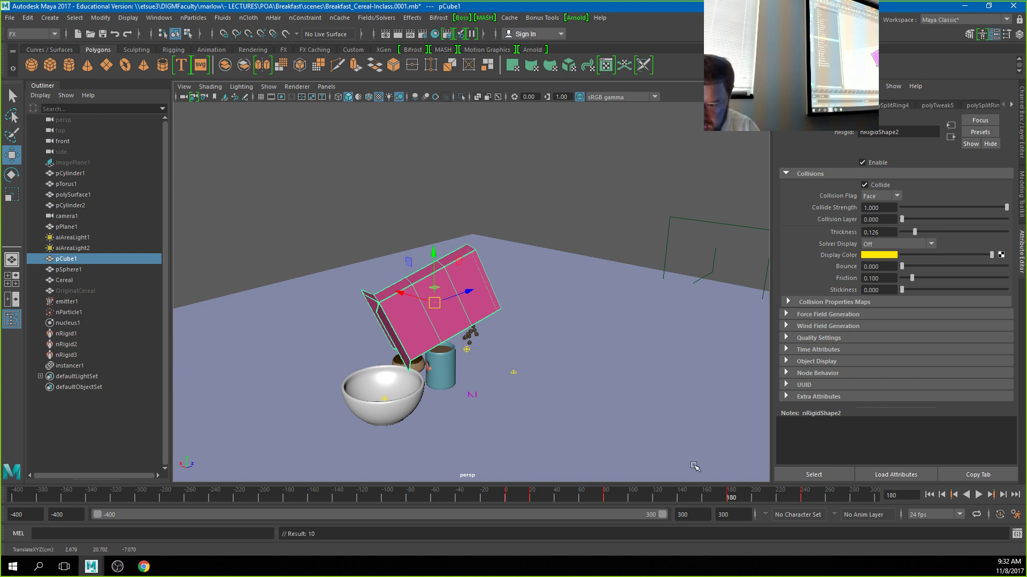
Rewind to frame -400 and replay the simulation to check the adjusted pour from the bowl's side.
alt+drag(396, 408, 680, 416)
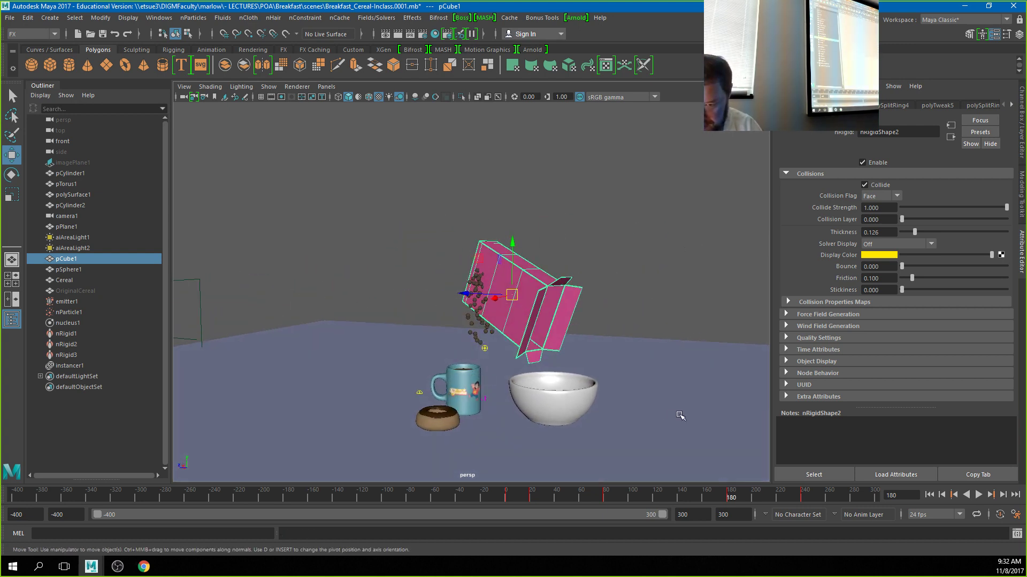
click(928, 495)
click(978, 495)
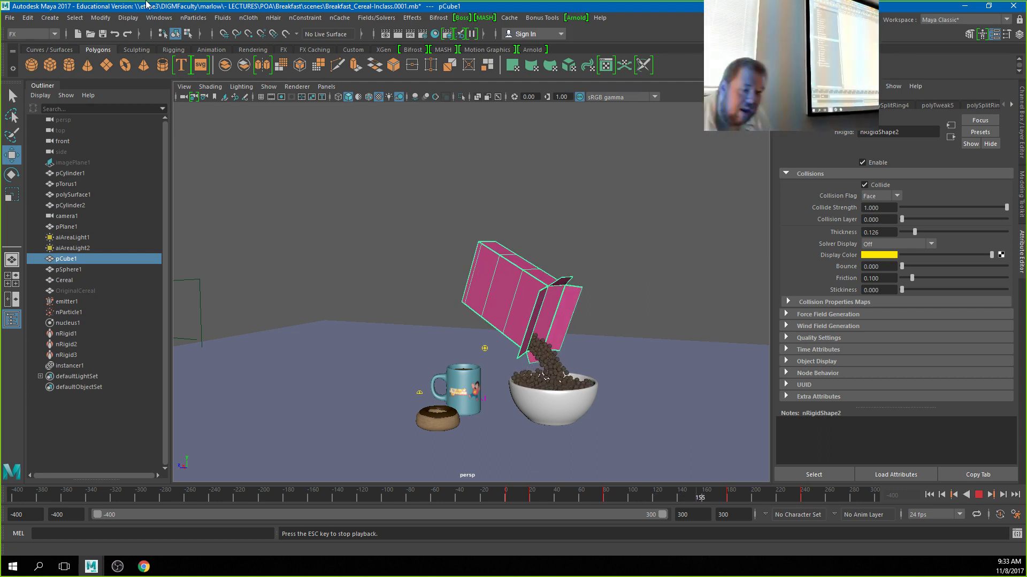
Stop playback and raise the collision friction of nParticle1 to 0.445.
click(68, 313)
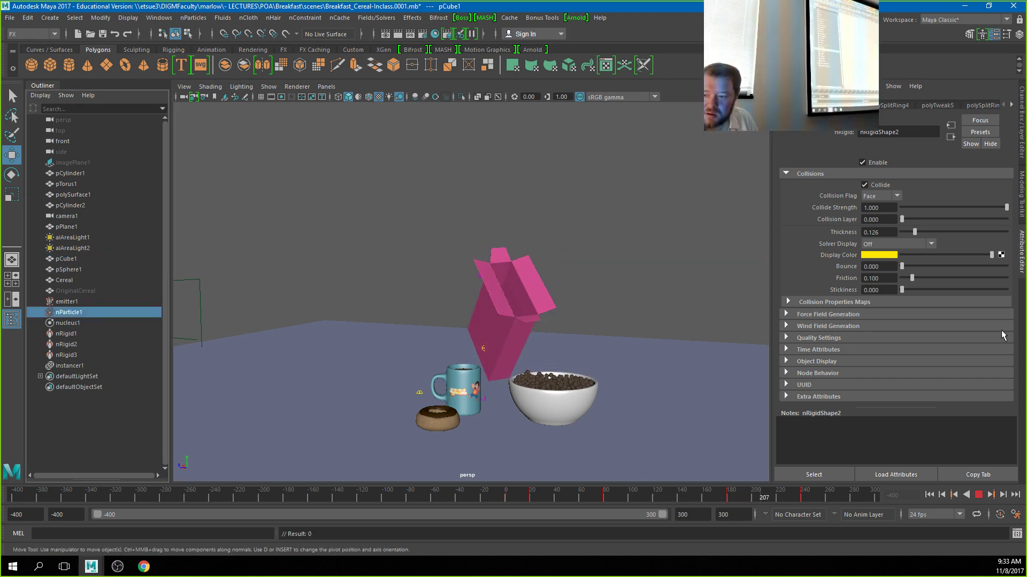
key(Escape)
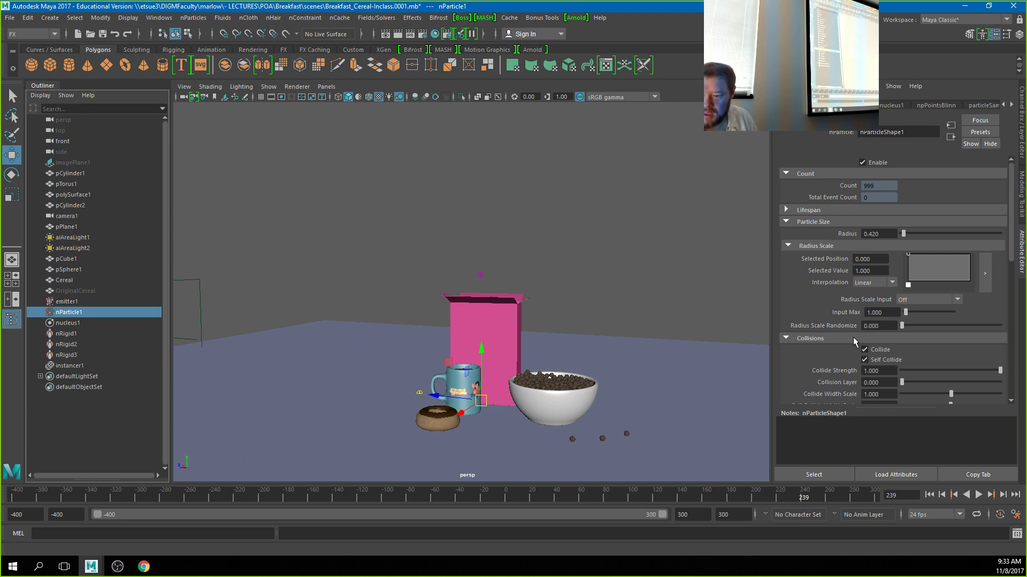
scroll(852, 336, down, 5)
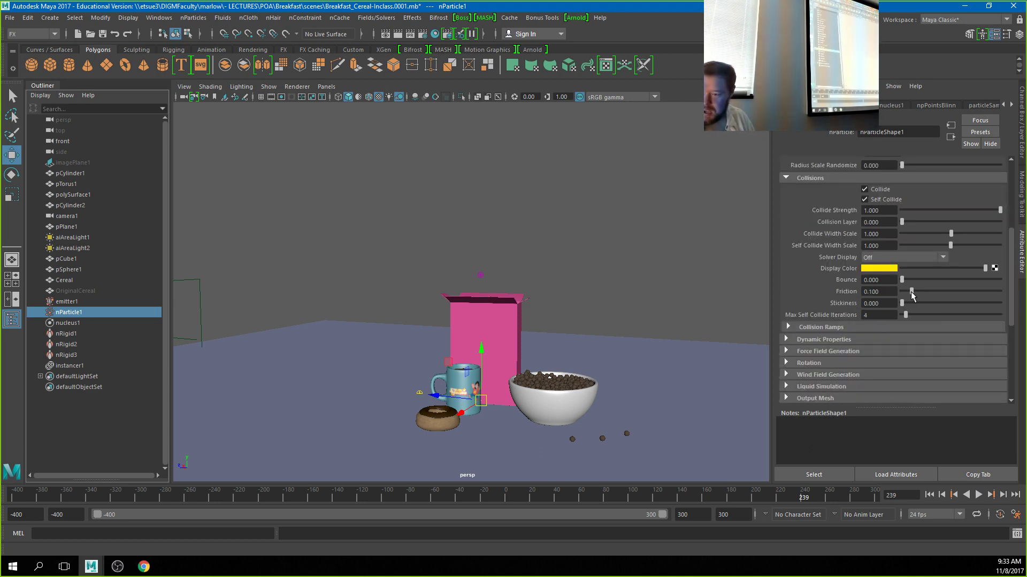
drag(911, 291, 945, 295)
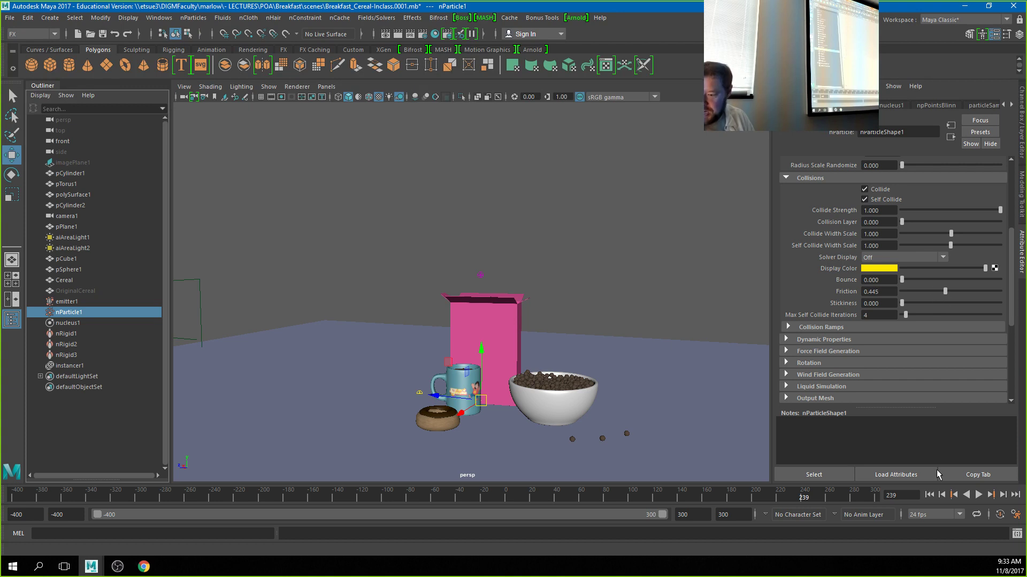
Replay the simulation from frame -400 with the new particle friction, stopping at frame -254.
click(930, 495)
click(978, 496)
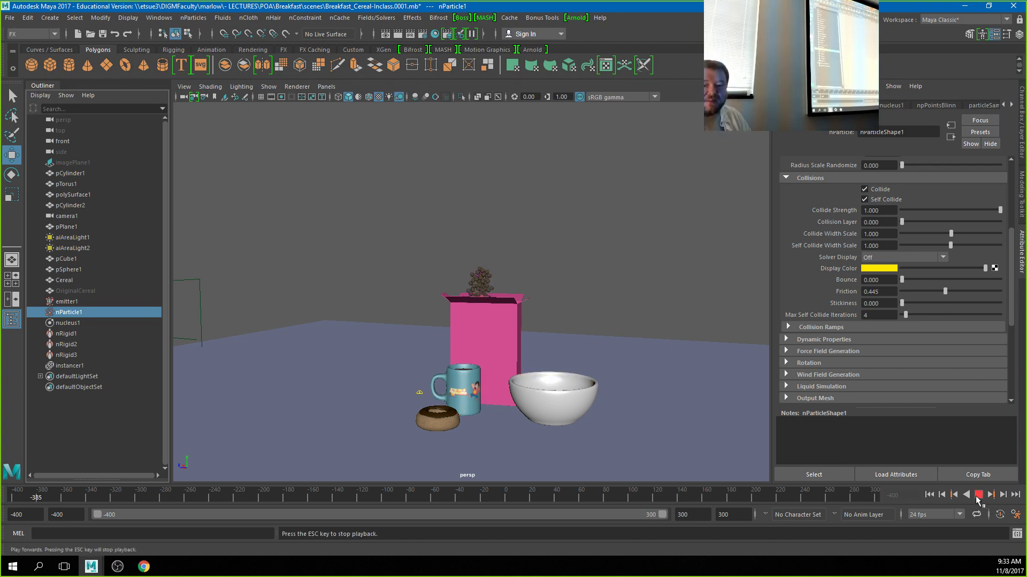
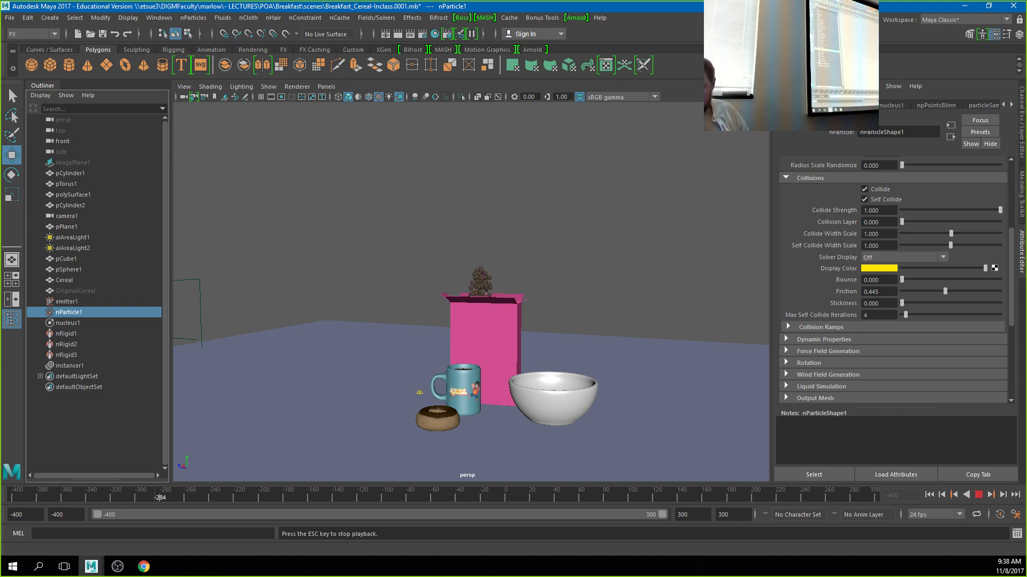
click(978, 496)
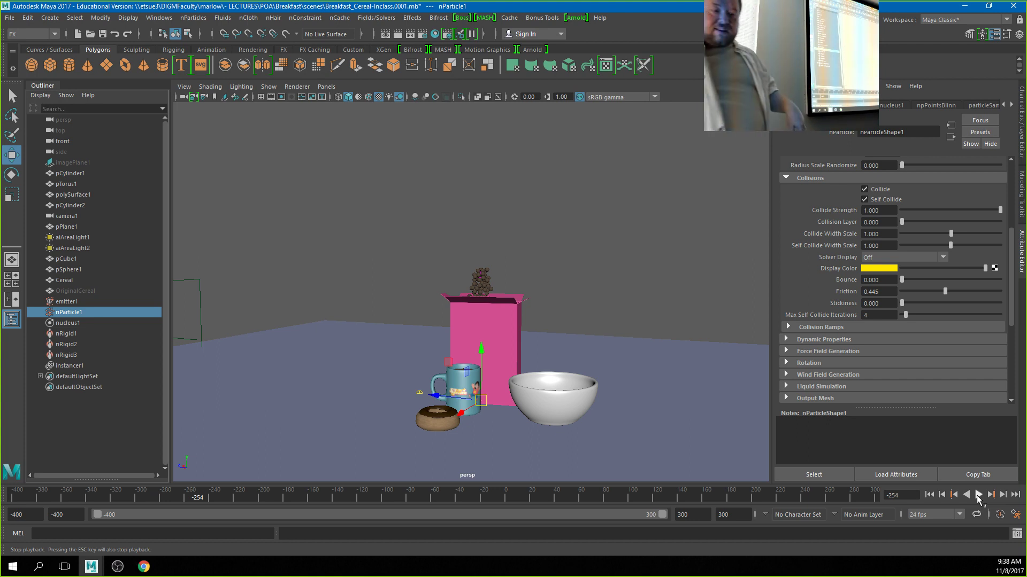
click(80, 311)
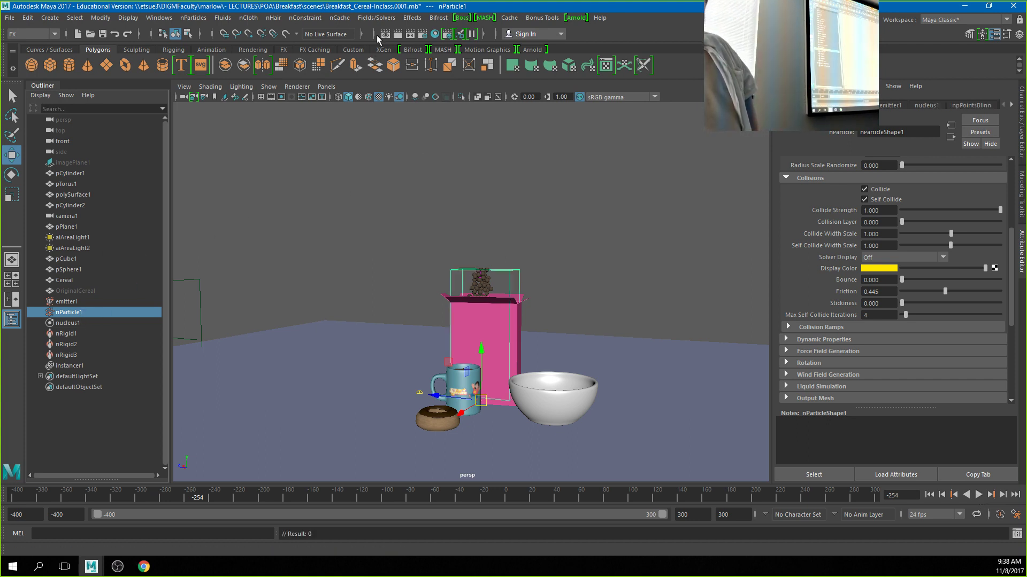
click(341, 18)
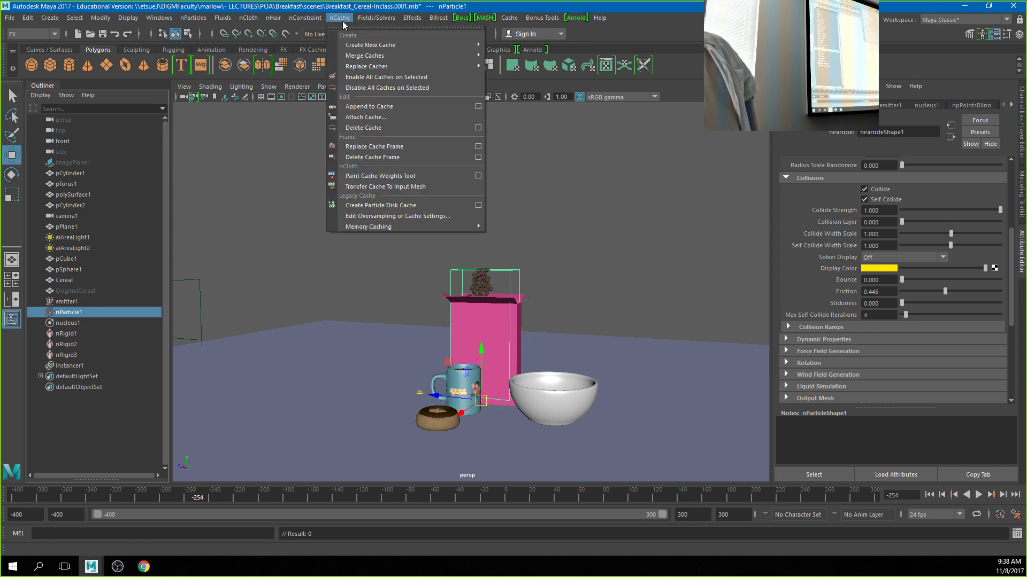
mouse_move(370, 45)
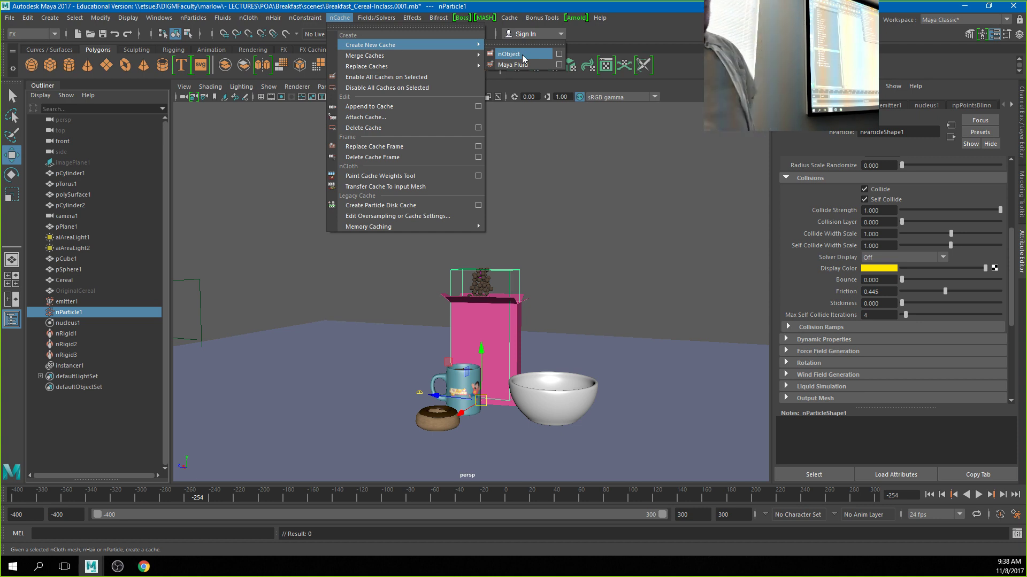
click(559, 55)
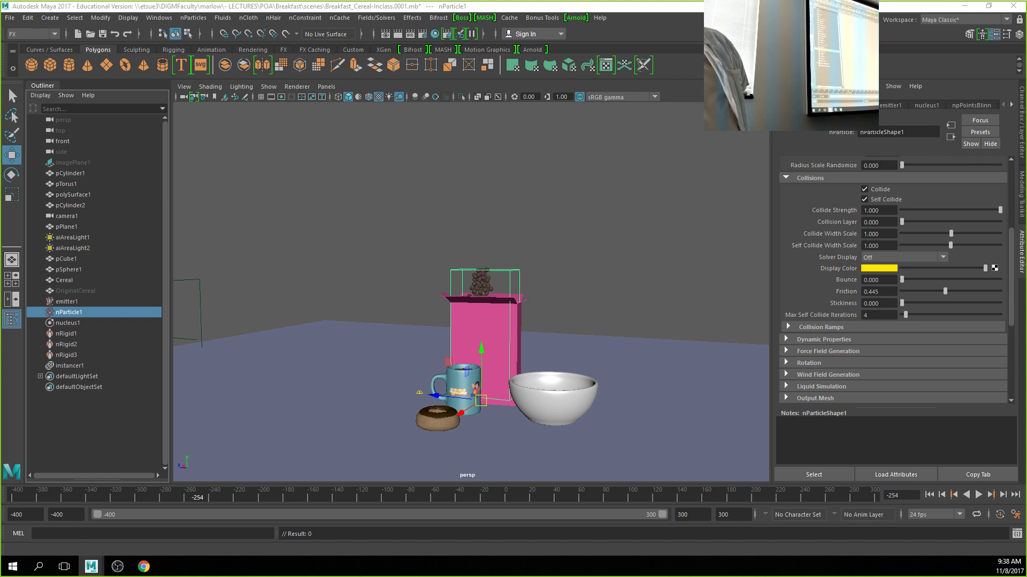
drag(847, 326, 411, 101)
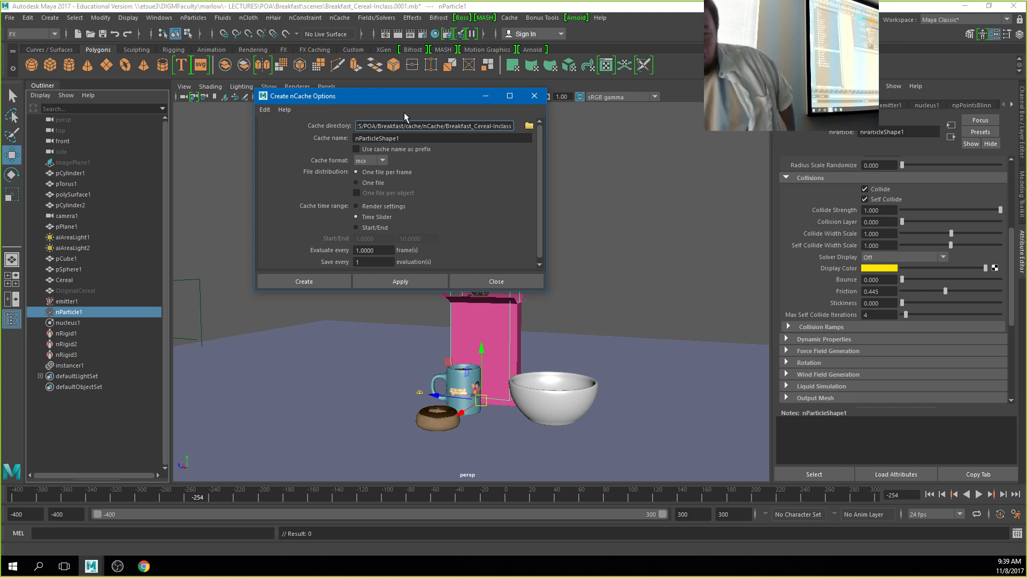
click(534, 97)
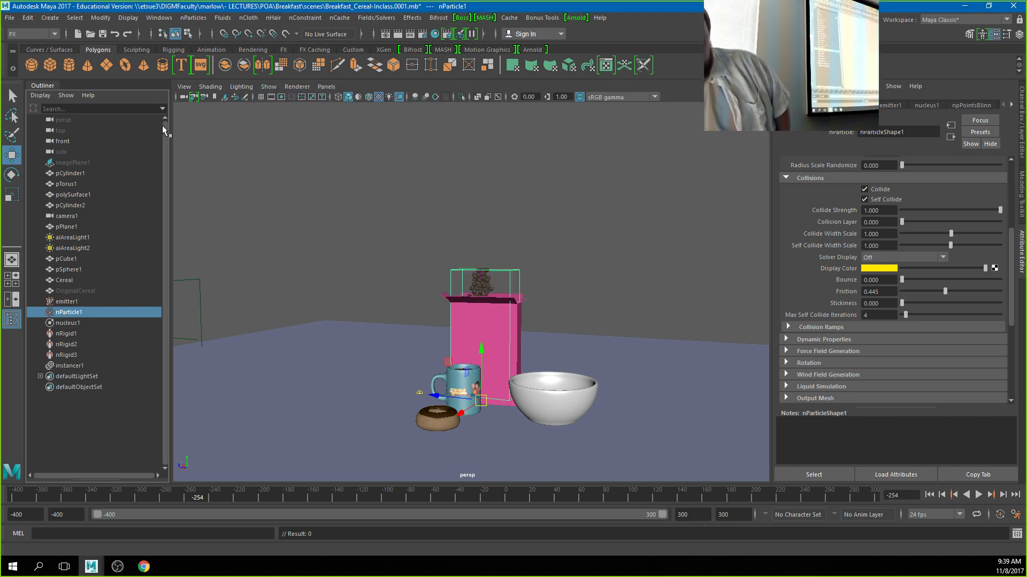
Create an nObject cache for nParticle1 in mcx format, with one file per frame across the time slider range.
click(338, 18)
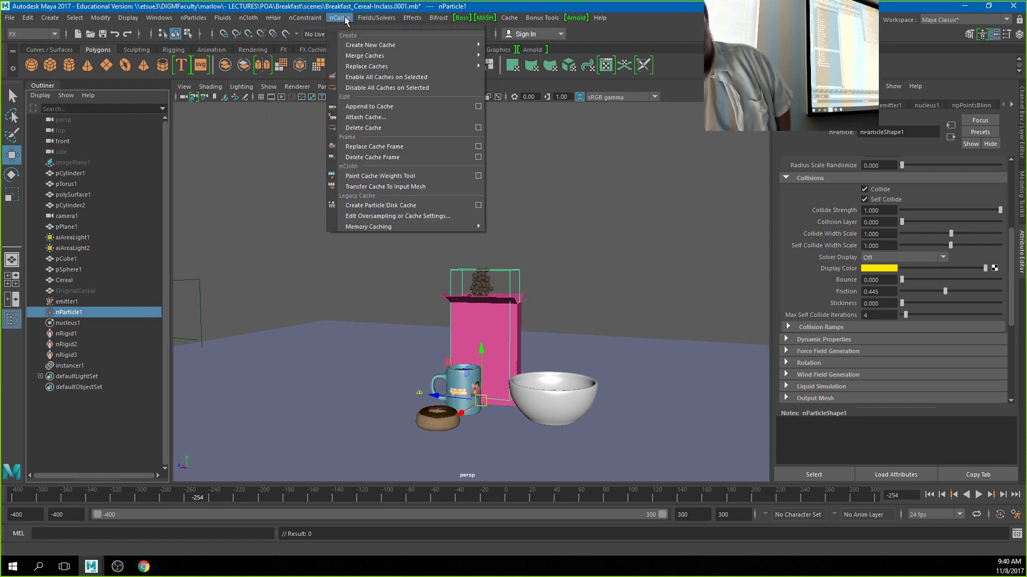
mouse_move(378, 46)
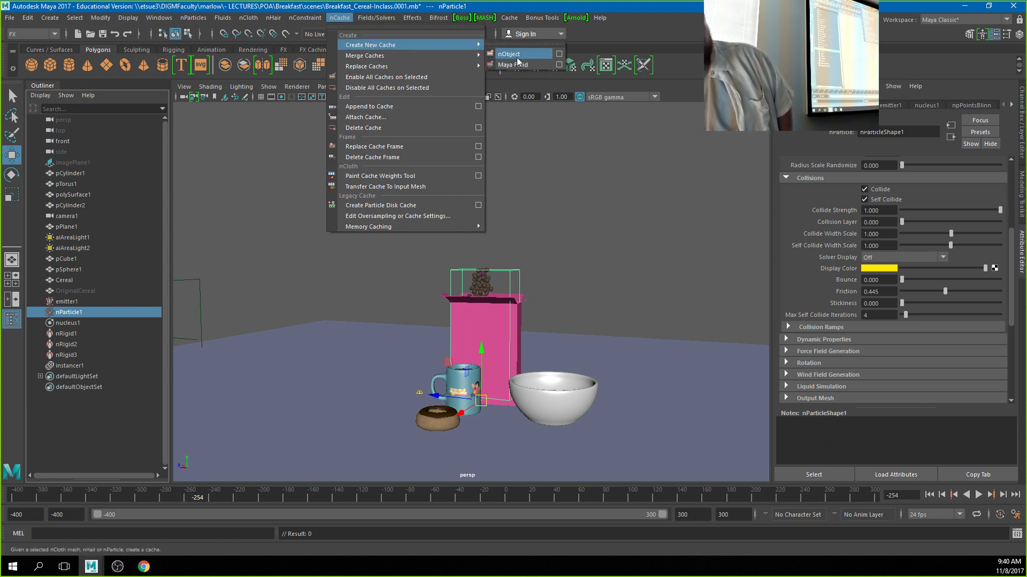
click(559, 53)
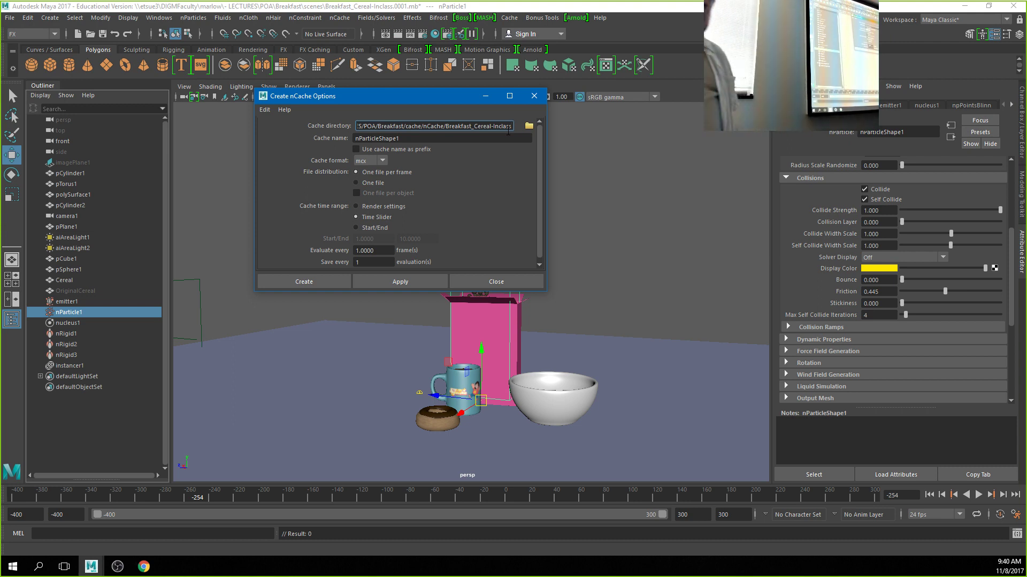
scroll(422, 187, down, 1)
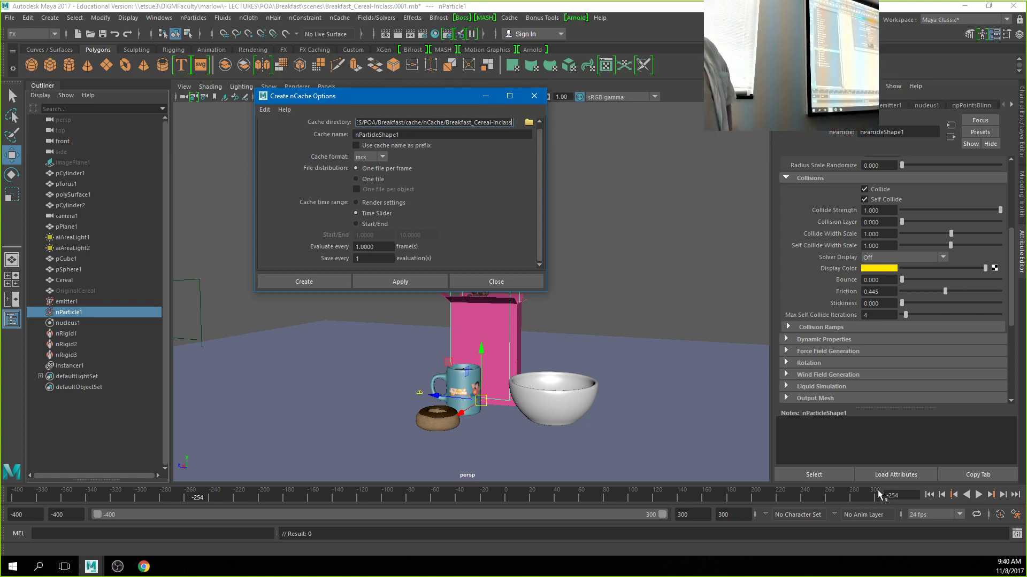
click(288, 283)
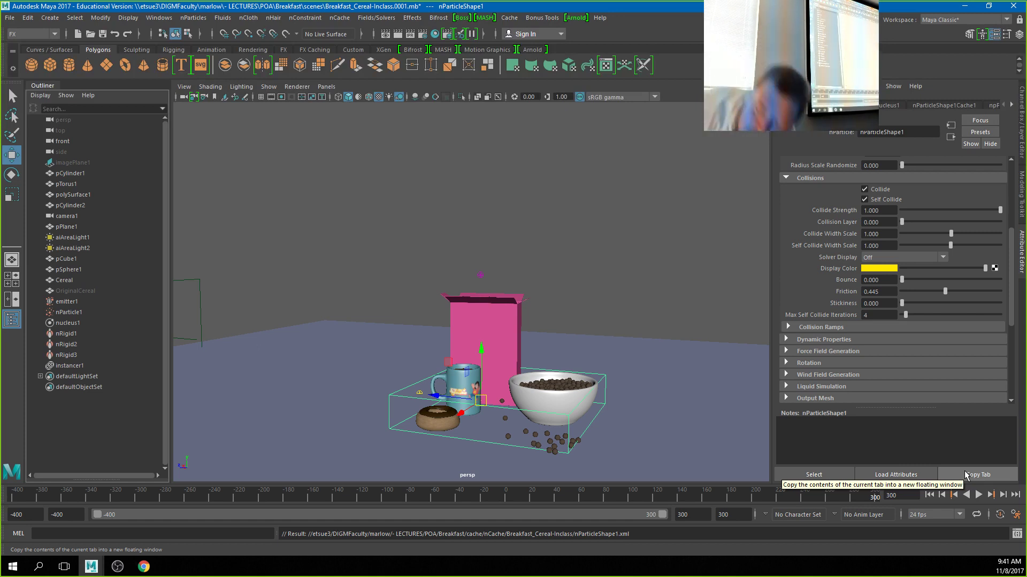
At frame 78, try moving the cereal box away from its cached cereal, and undo the move.
drag(753, 500, 603, 498)
click(507, 313)
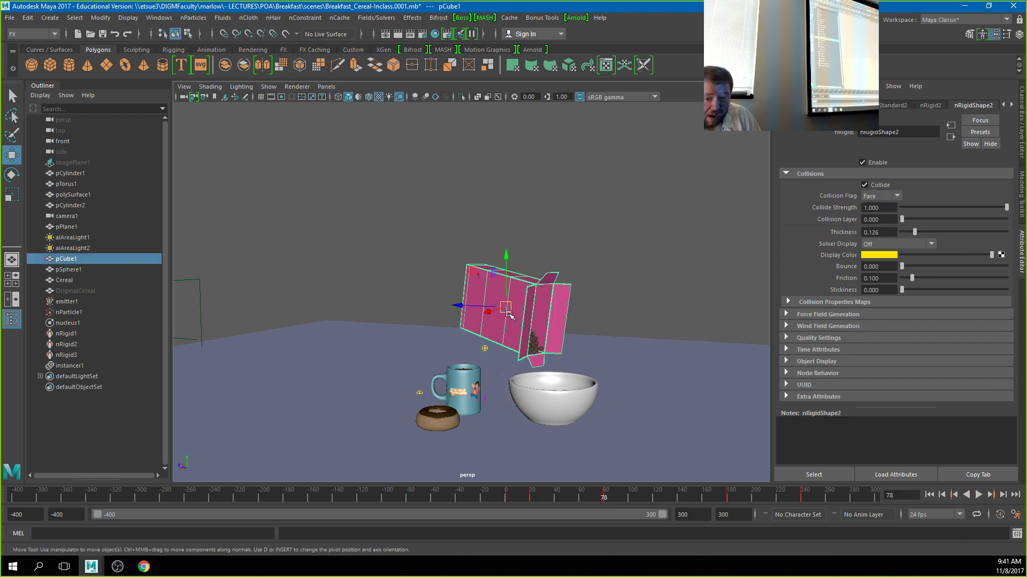
drag(507, 311, 557, 309)
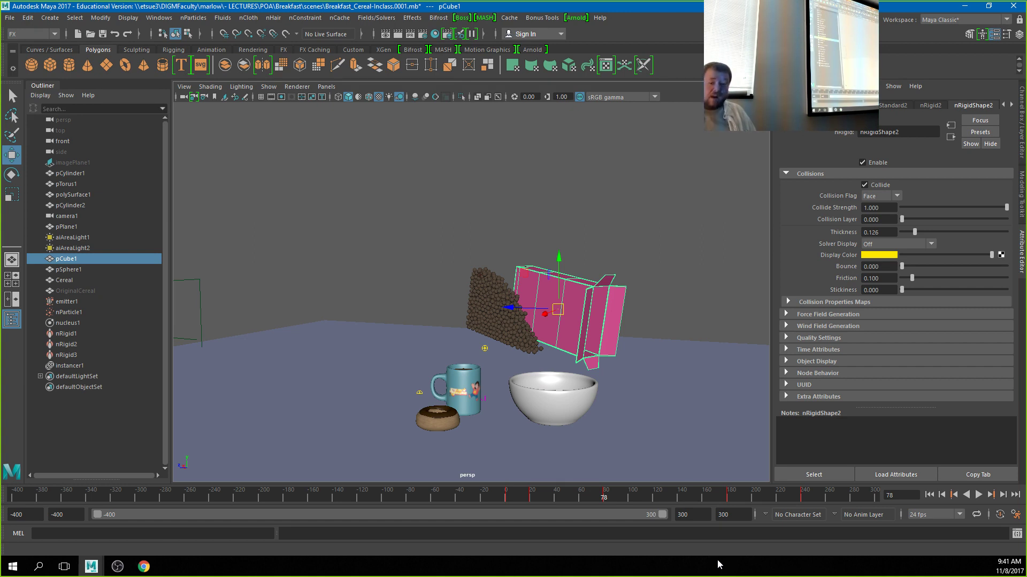
key(ctrl+z)
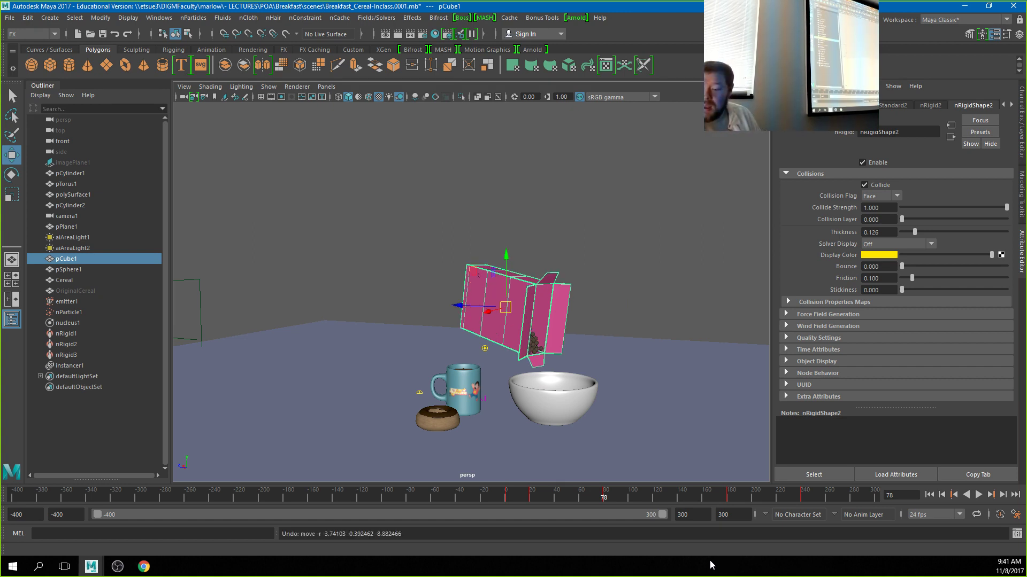
Scrub the cached simulation back to frame -223, play it, and replay the pour from frame 1.
drag(700, 497, 236, 499)
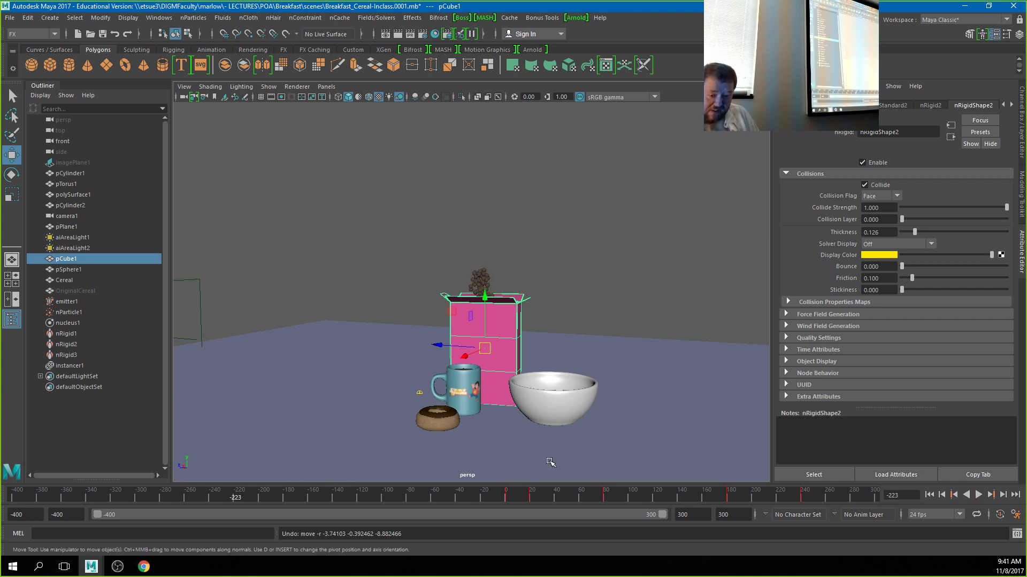
key(alt+v)
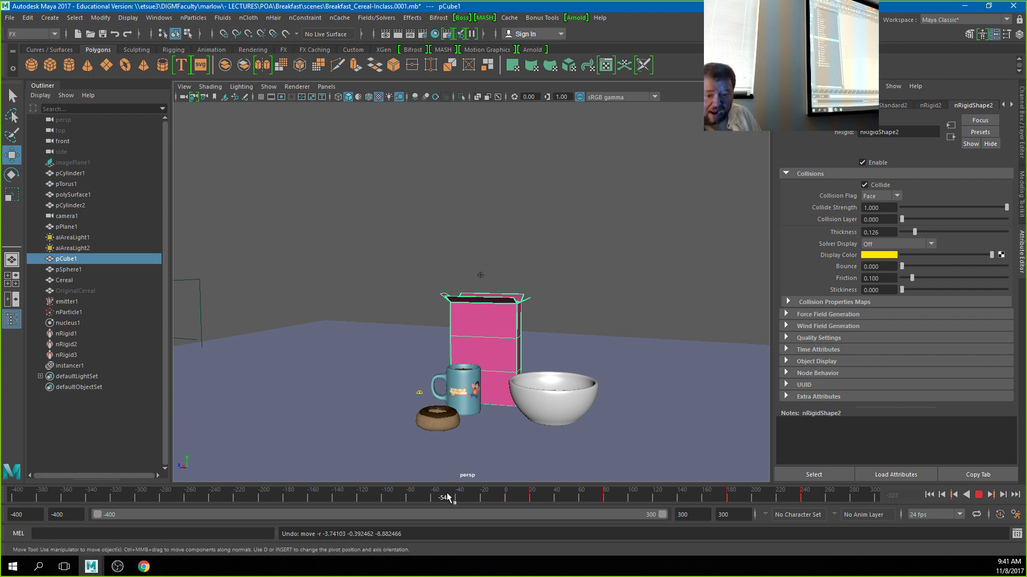
click(507, 499)
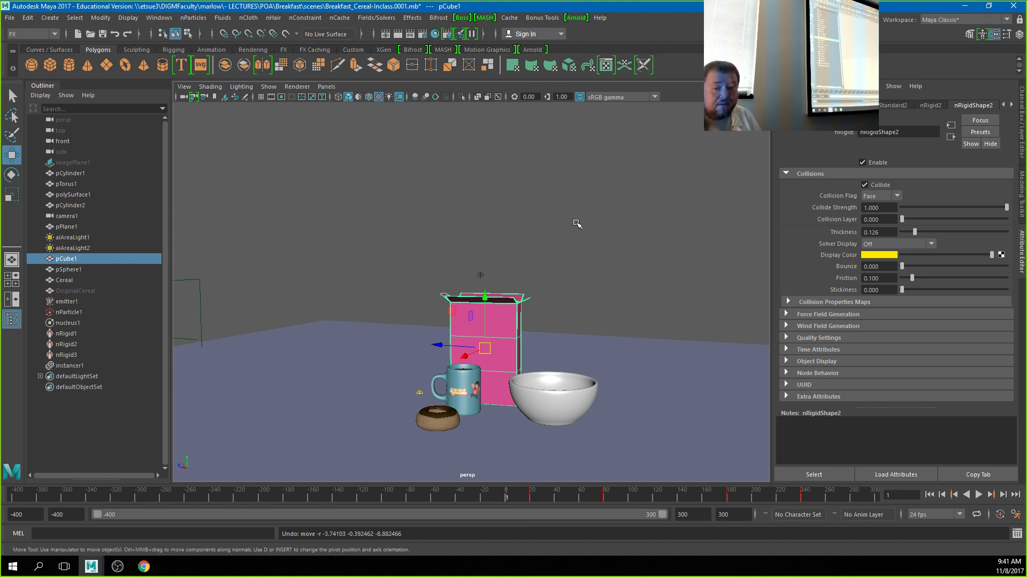
click(978, 496)
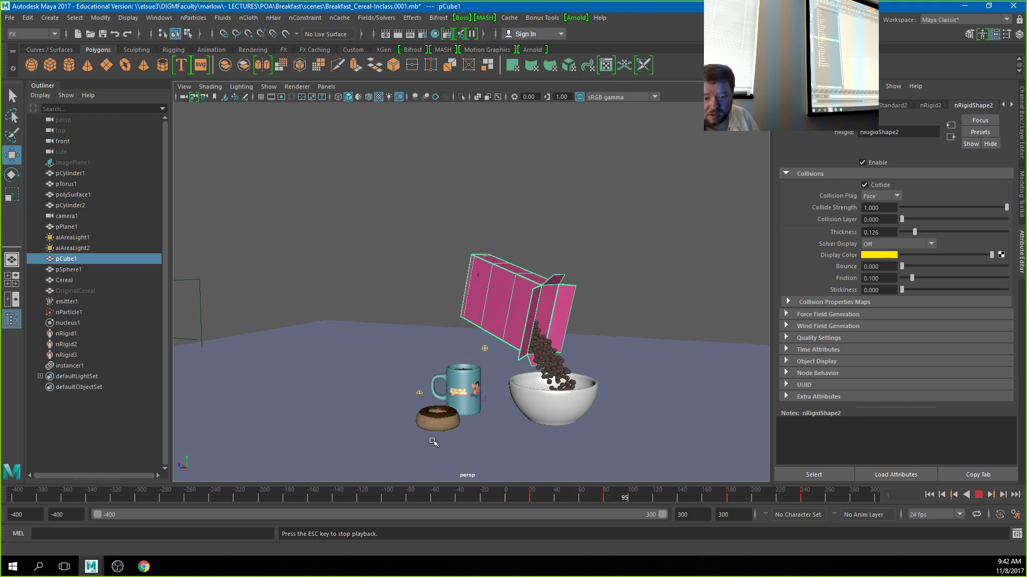
Set the playback range to start at frame 1, watch the cached pour, and stop playback at frame 299.
double_click(63, 515)
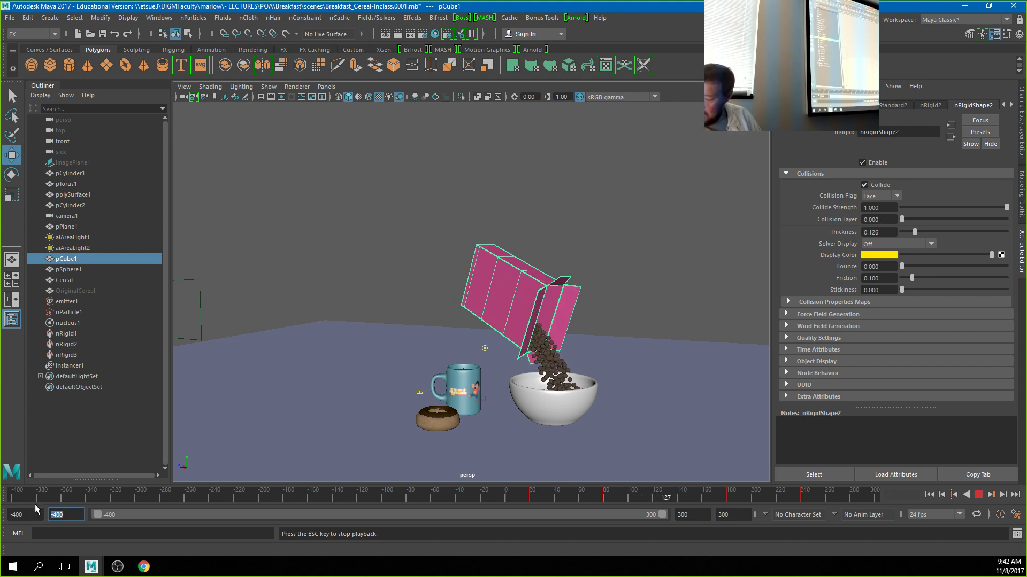
text(1)
key(Return)
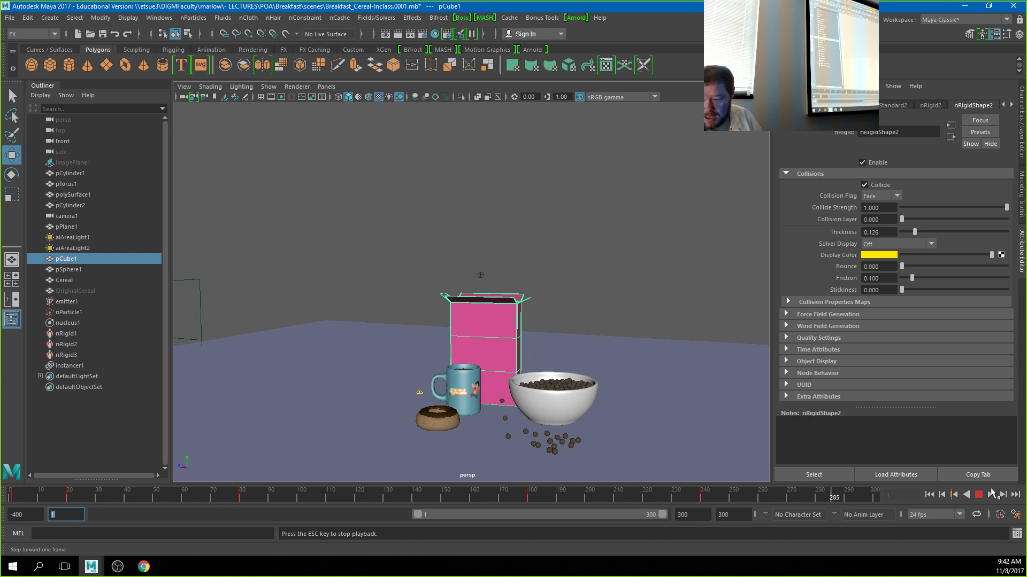
key(Escape)
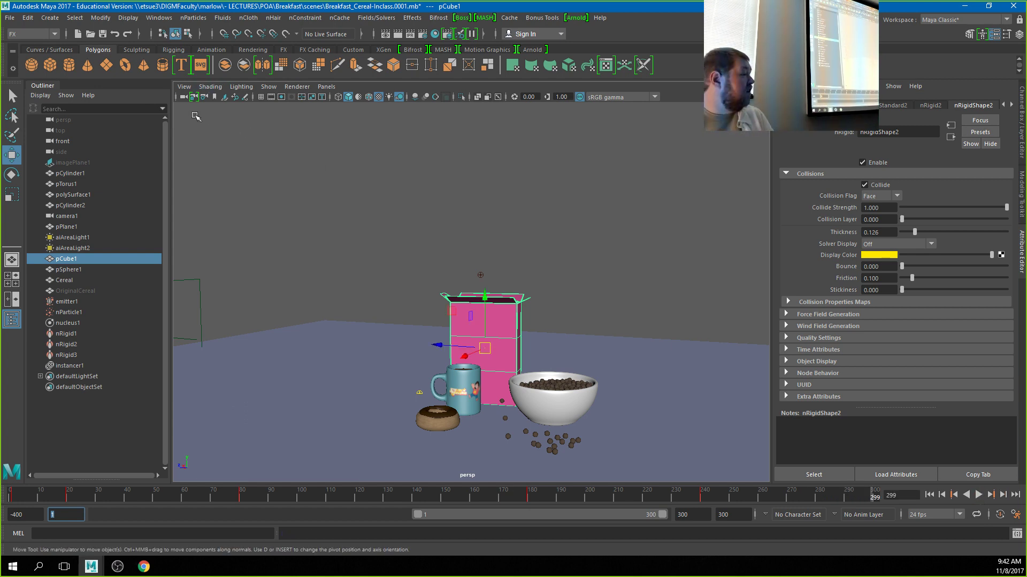
Look through camera1 in the viewport, return the timeline to frame 1, and select the camera.
click(297, 87)
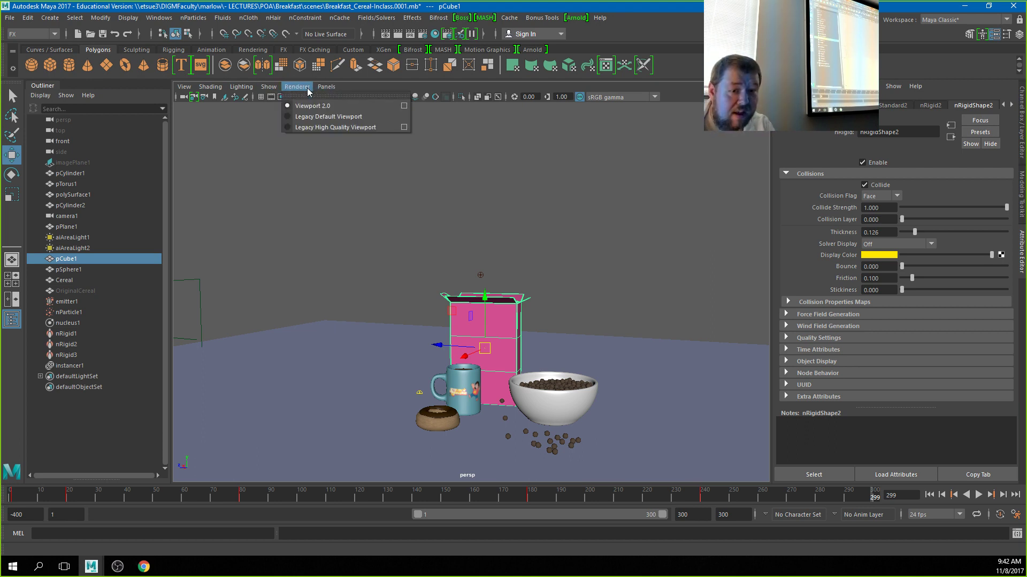
mouse_move(327, 87)
mouse_move(396, 99)
click(458, 97)
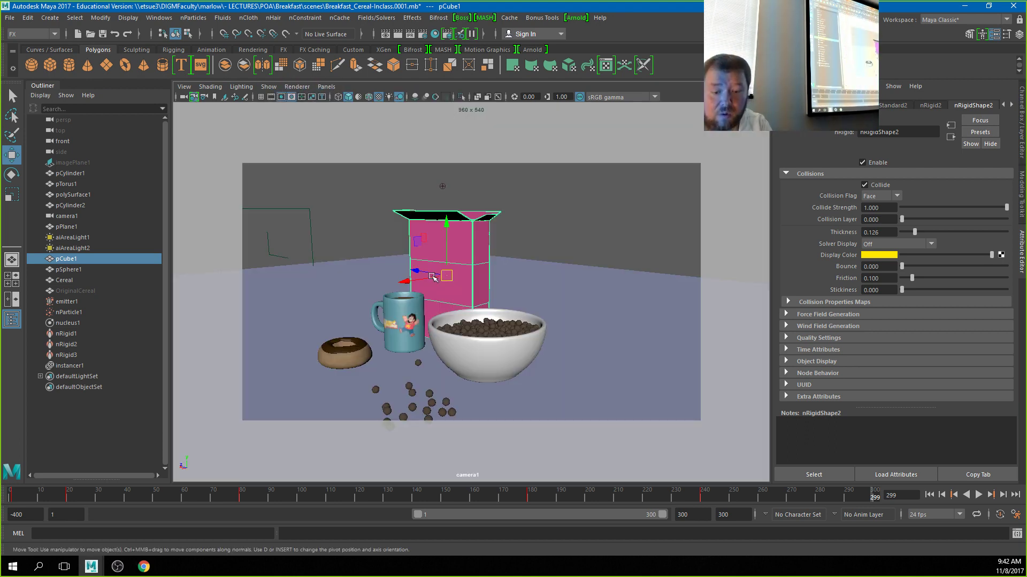
drag(265, 493, 0, 464)
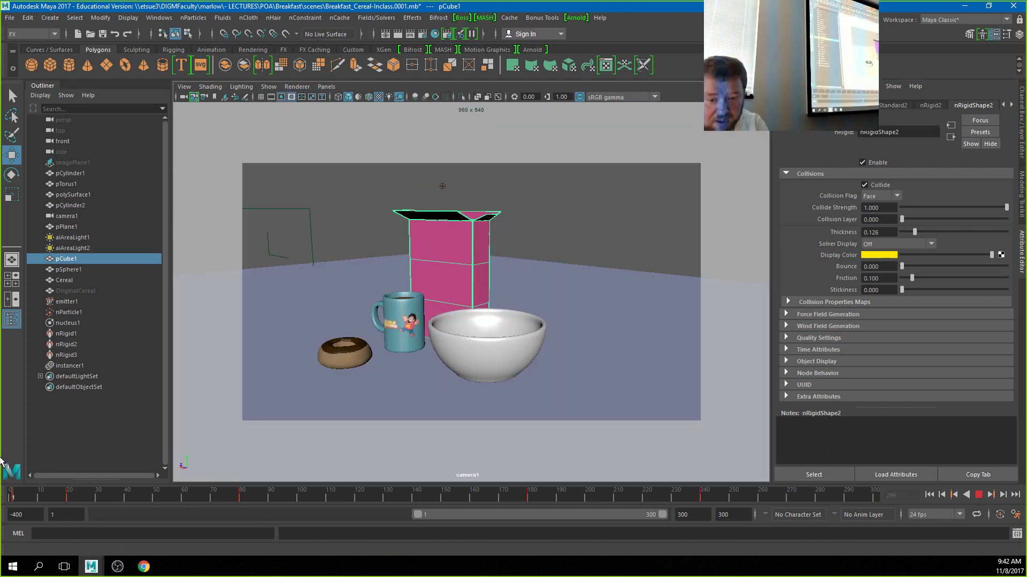
click(184, 98)
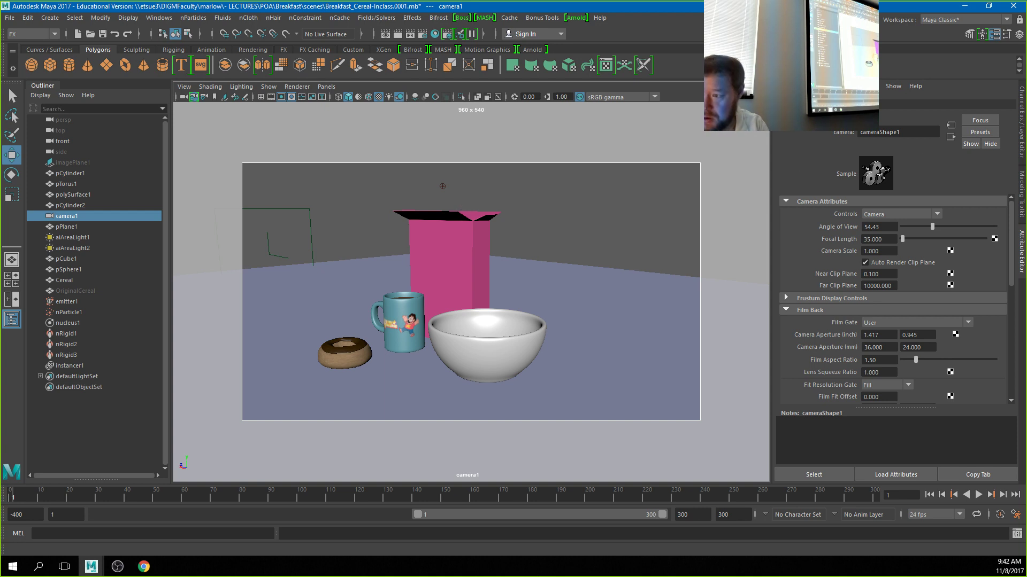
Unlock the translate and rotate channels of camera1.
click(1022, 136)
drag(966, 122, 965, 159)
right_click(965, 161)
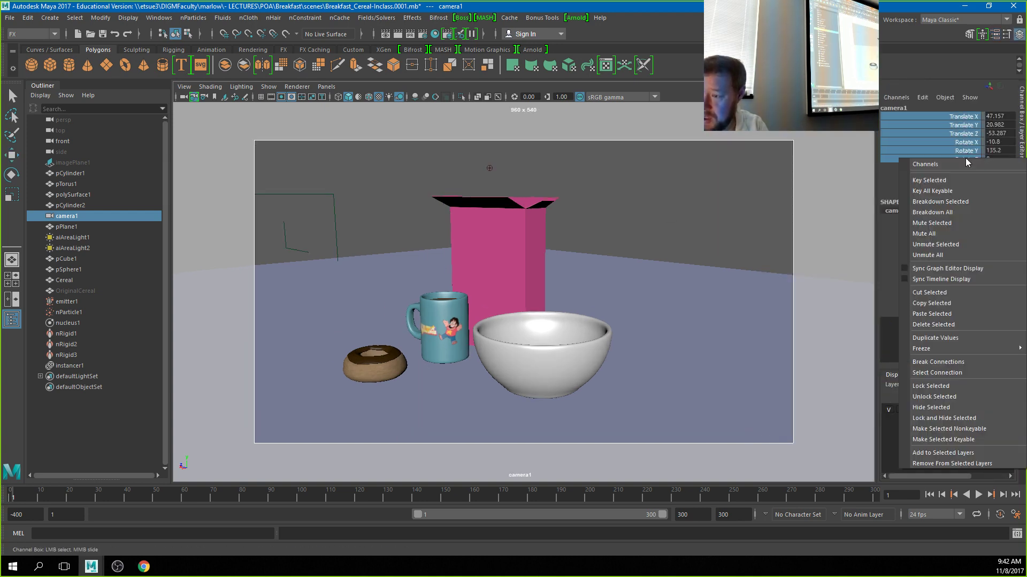
click(934, 397)
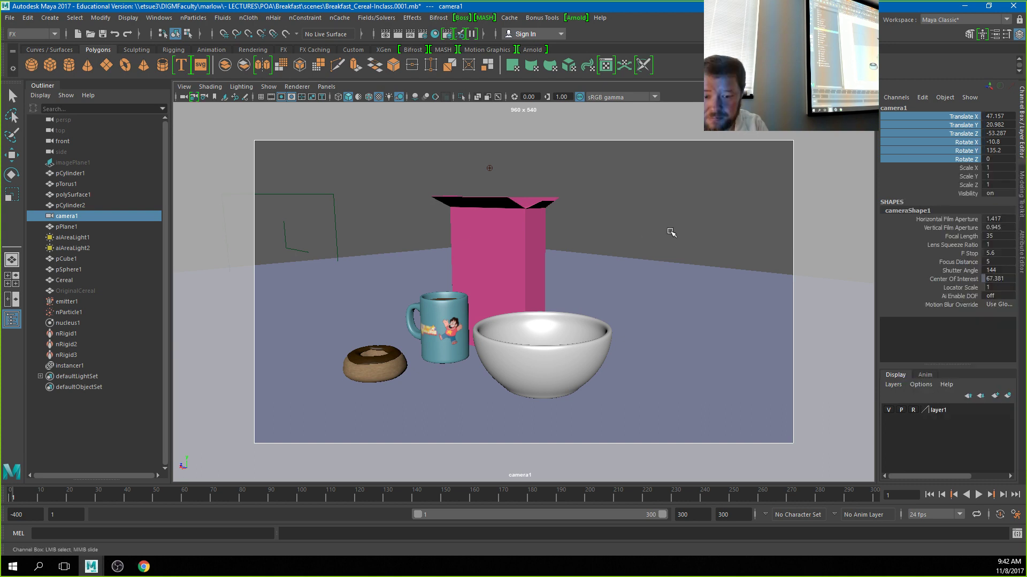
Raise camera1 to look down on the breakfast setup from about (32.2, 42.2, -72.8), and key it at frame 1.
alt+drag(672, 231, 642, 245)
alt+middle_drag(642, 239, 614, 278)
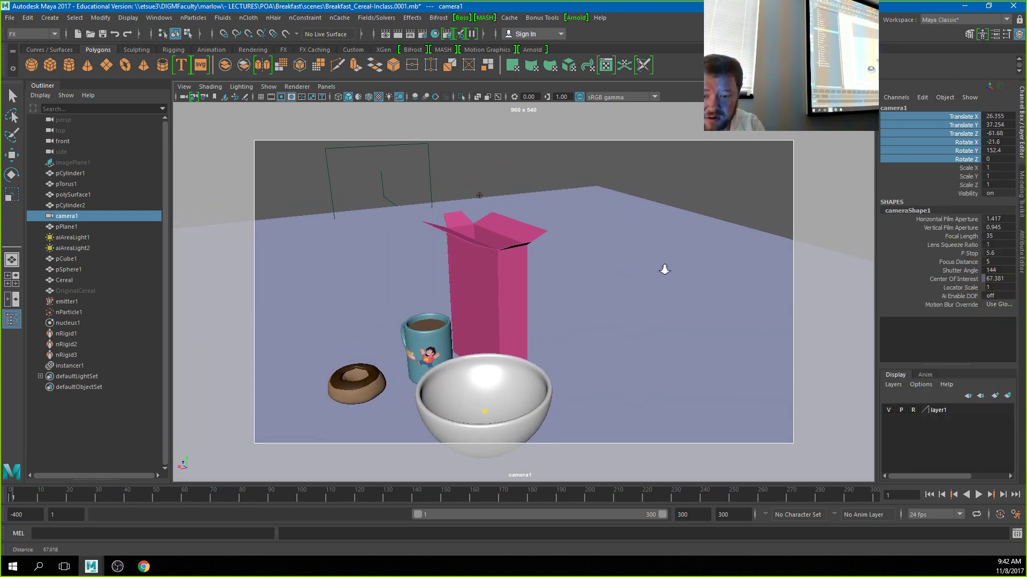
alt+right_drag(664, 271, 616, 268)
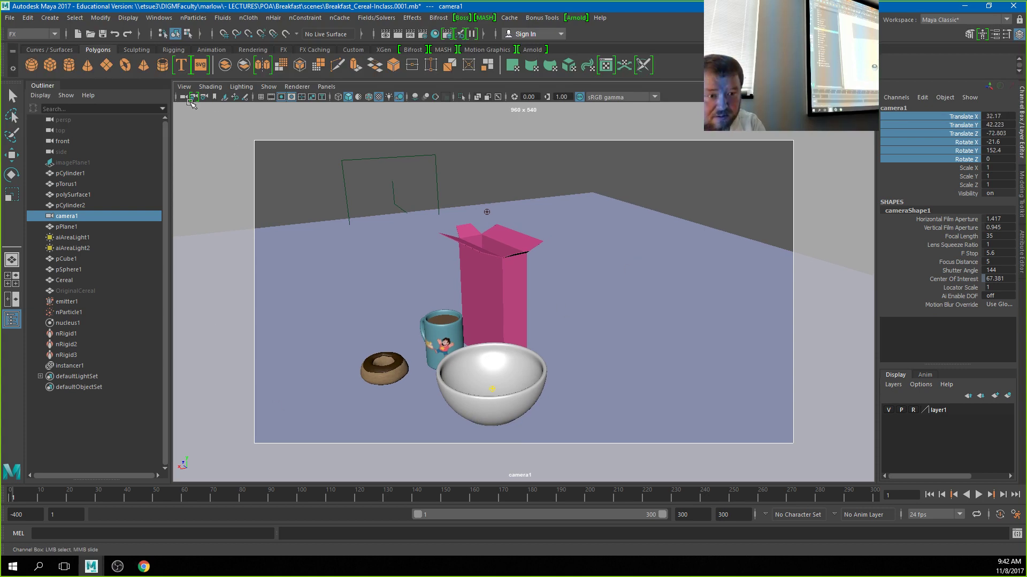
key(s)
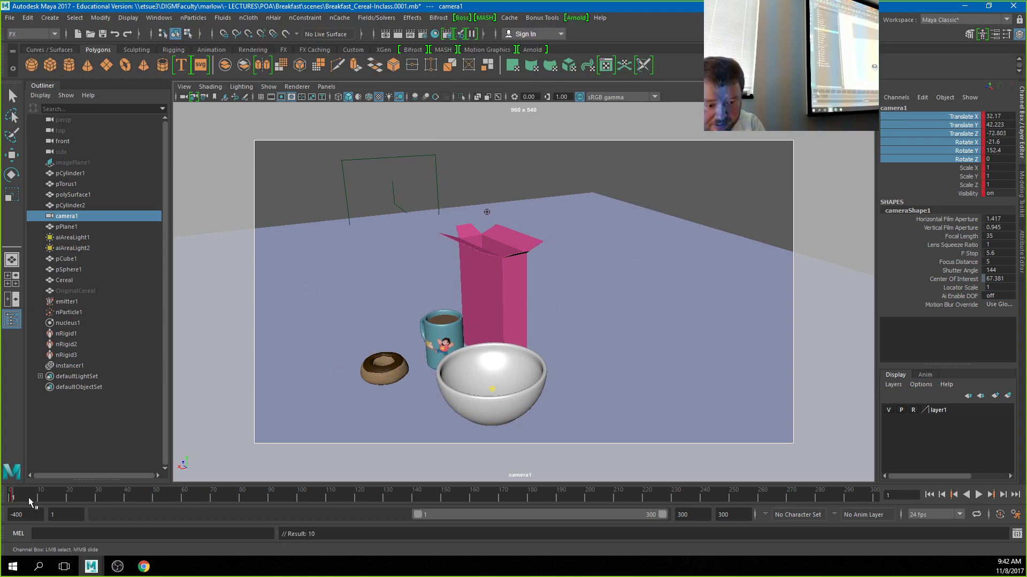
Play to frame 105, lower camera1 to about (48.5, 14.7, -51.8) facing the pouring box and bowl, and key it.
key(alt+v)
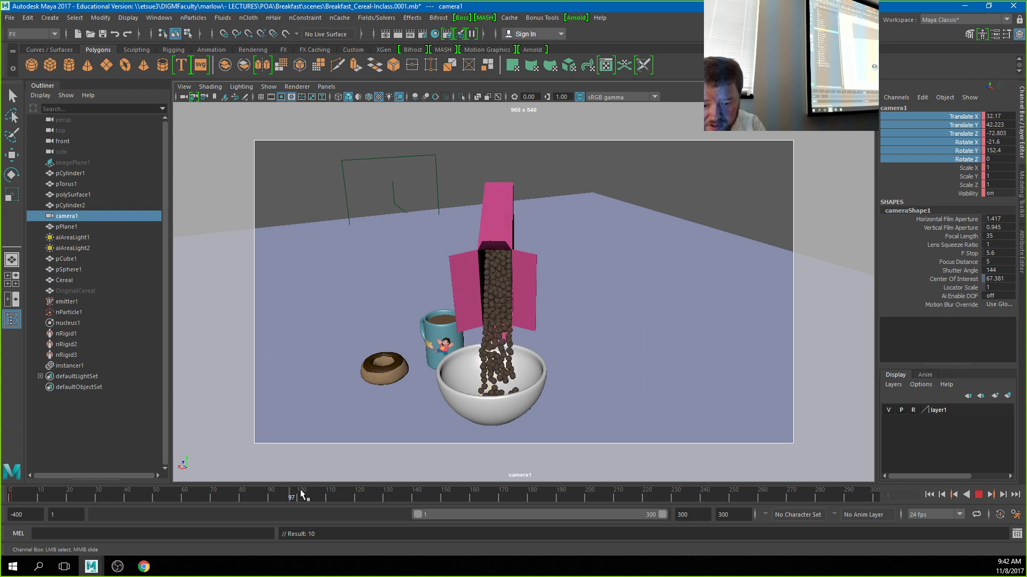
key(alt+v)
alt+drag(567, 343, 520, 322)
alt+middle_drag(520, 322, 539, 288)
alt+right_drag(467, 307, 503, 316)
key(s)
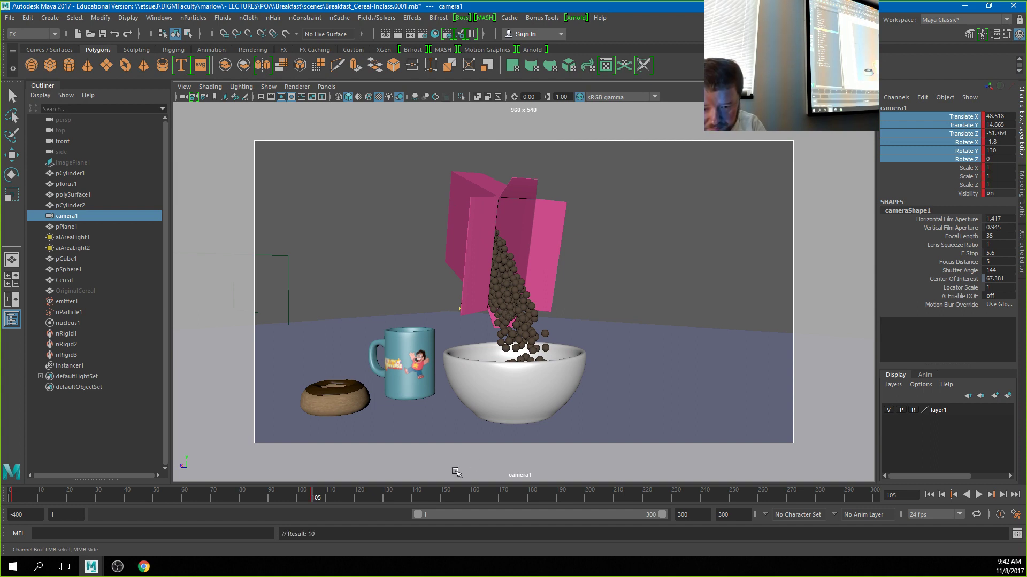
At frame 260, bring camera1 closer to the filled bowl at about (41.6, 9.5, -41.4) and key it.
key(alt+v)
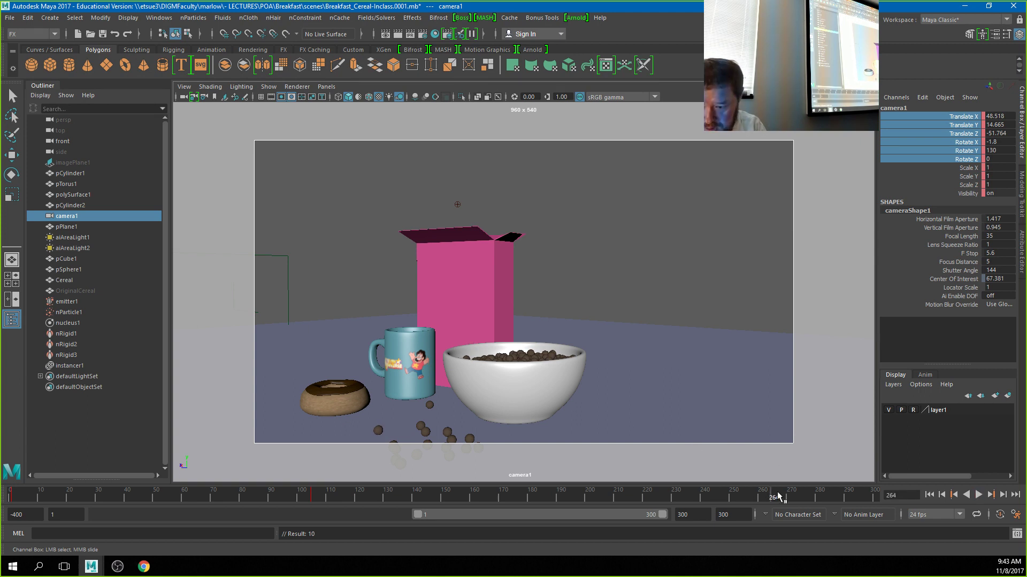
click(763, 498)
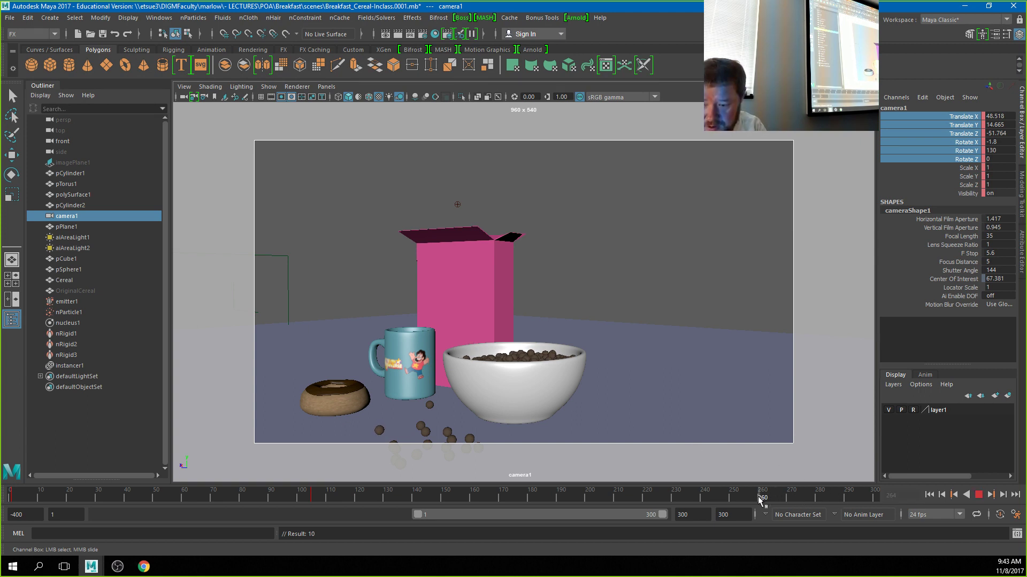
alt+right_drag(417, 339, 454, 342)
alt+middle_drag(440, 341, 466, 305)
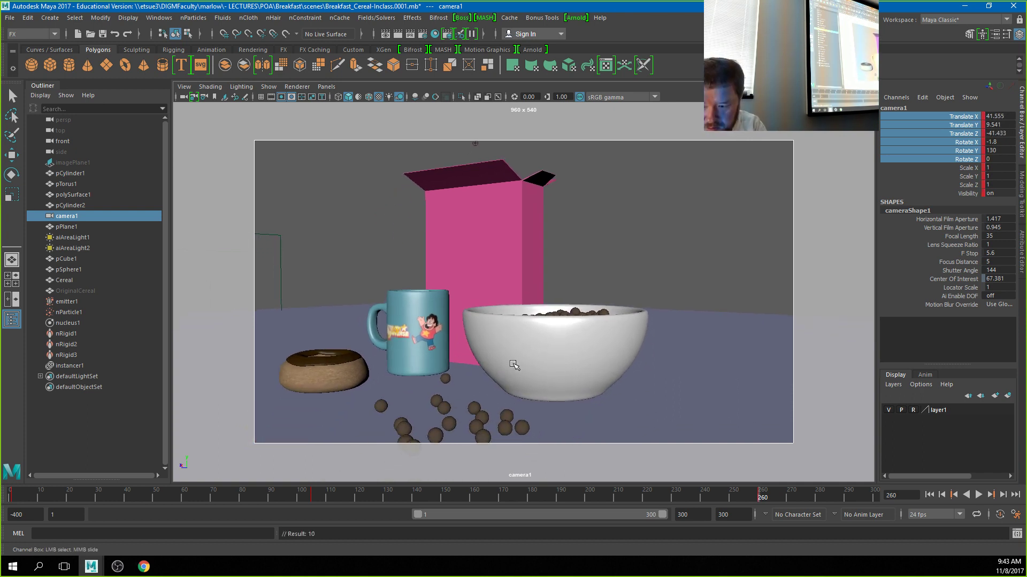
Return to frame 1 and create a playblast of the animated camera1 view.
drag(761, 498, 5, 473)
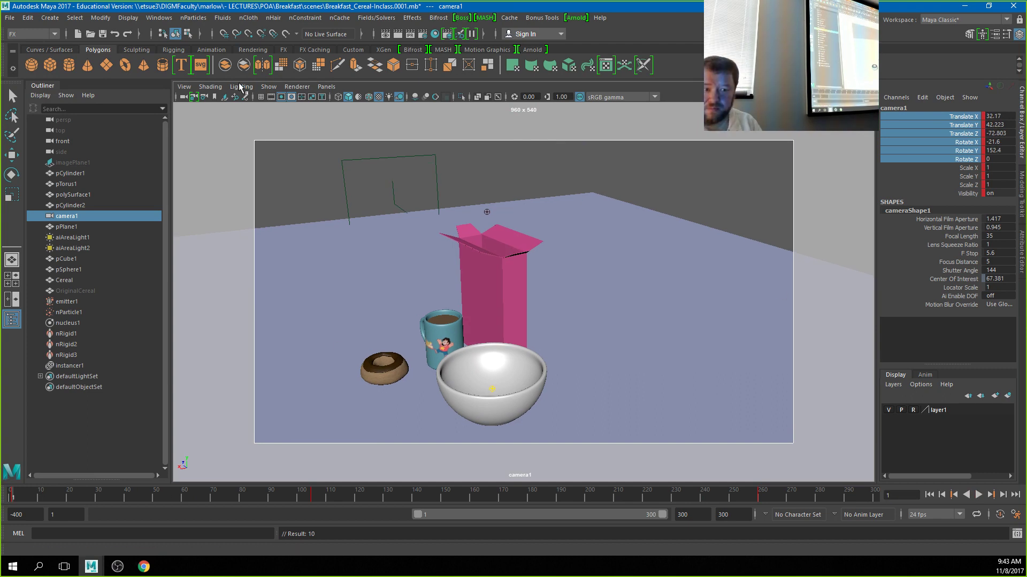
click(159, 18)
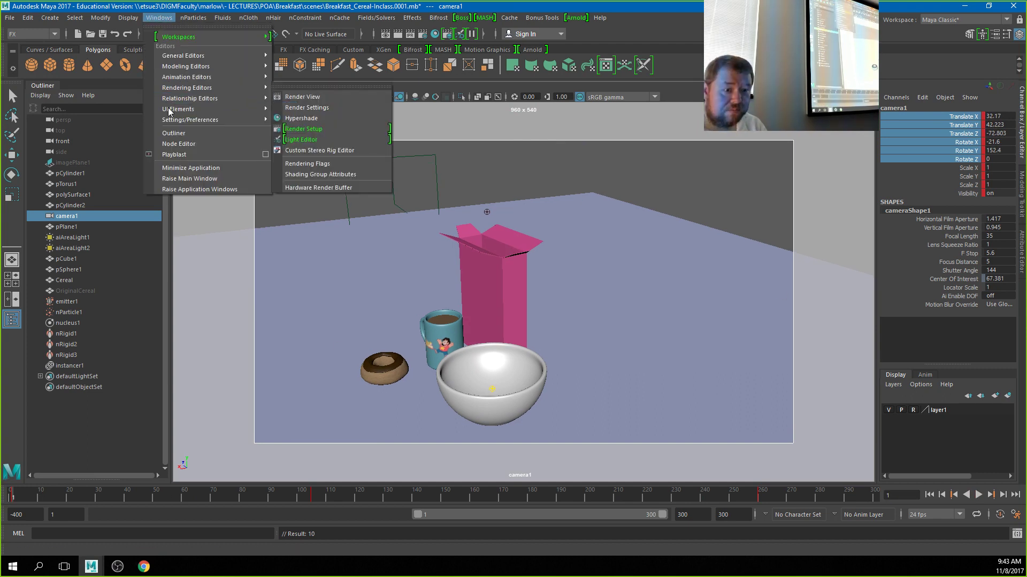
click(171, 152)
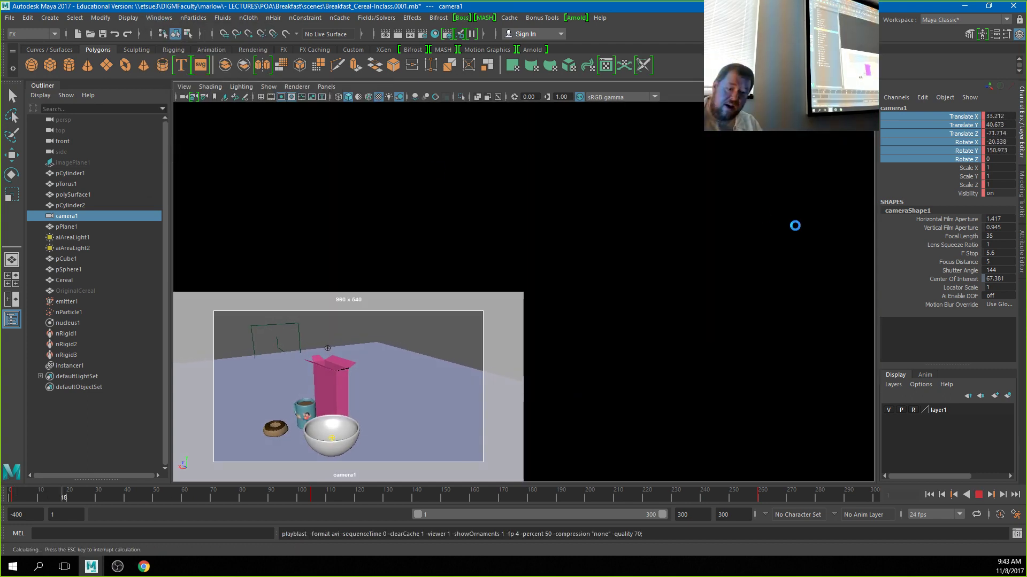
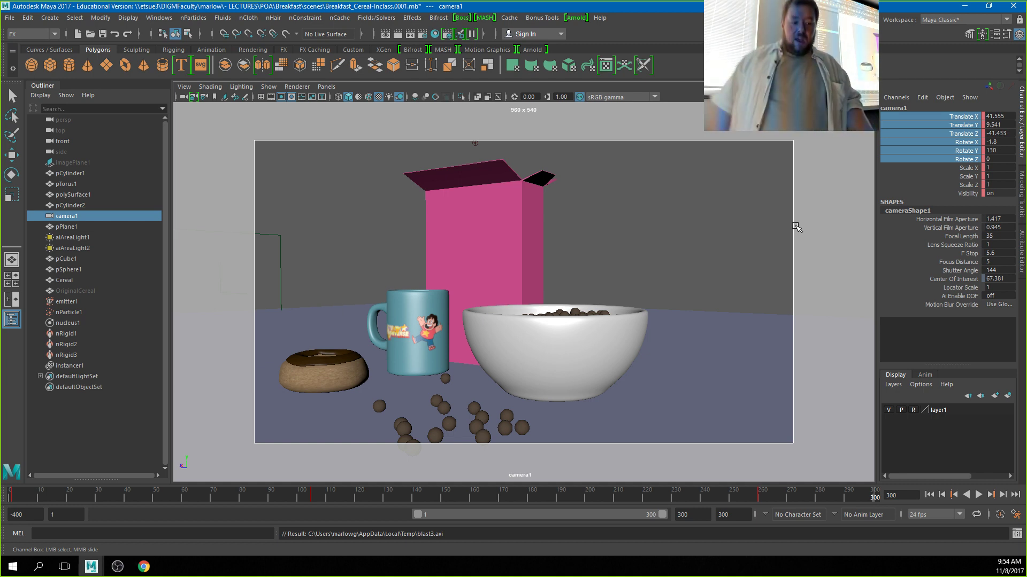
Select nParticle1 and review the nCache commands for appending, attaching and deleting its cache.
click(74, 311)
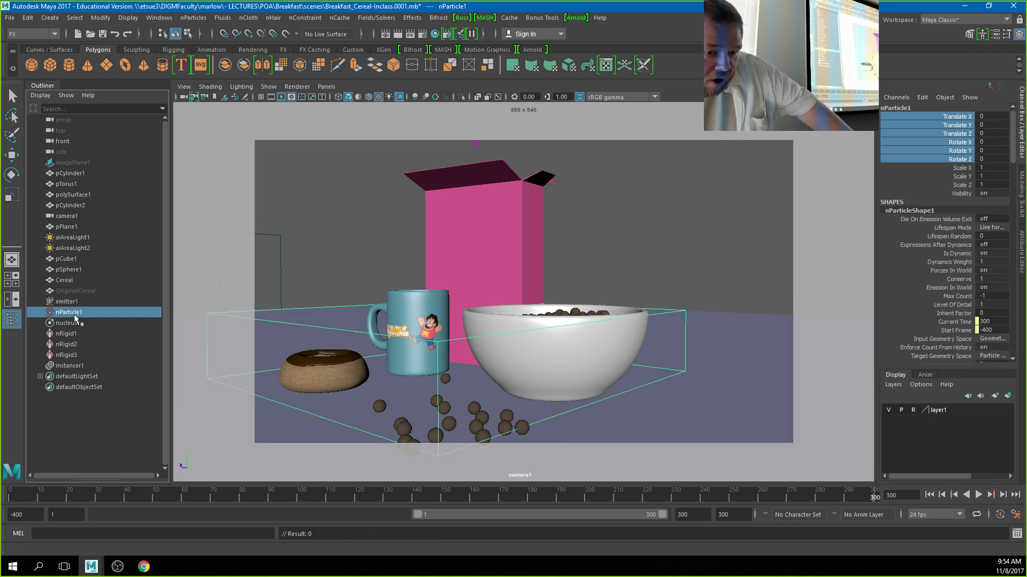
click(342, 18)
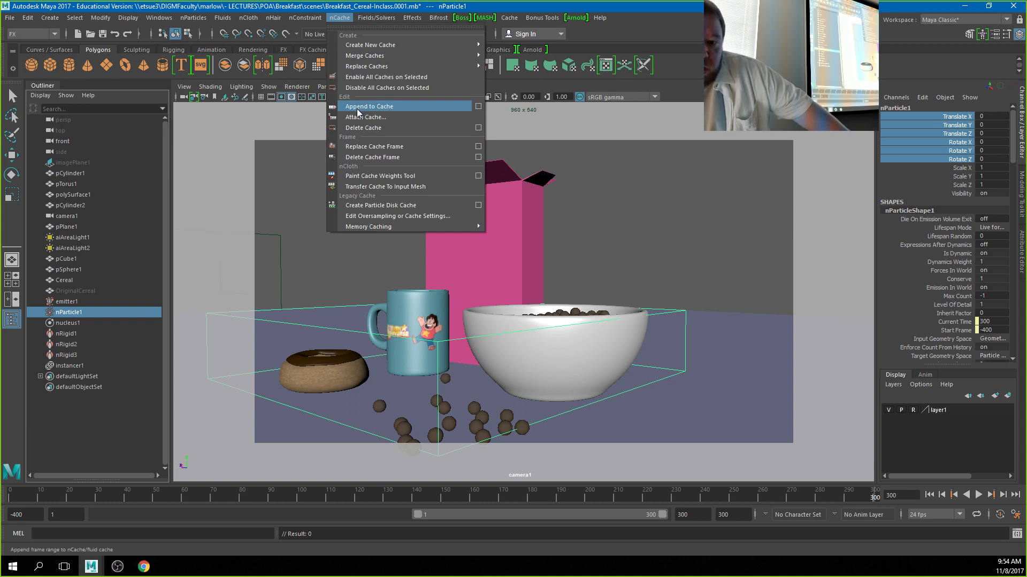
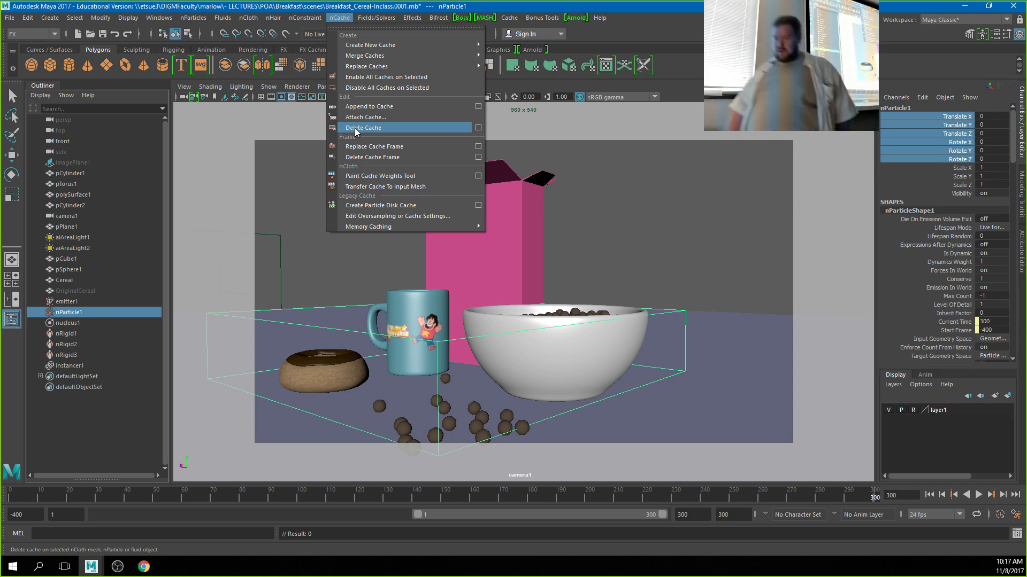
click(9, 17)
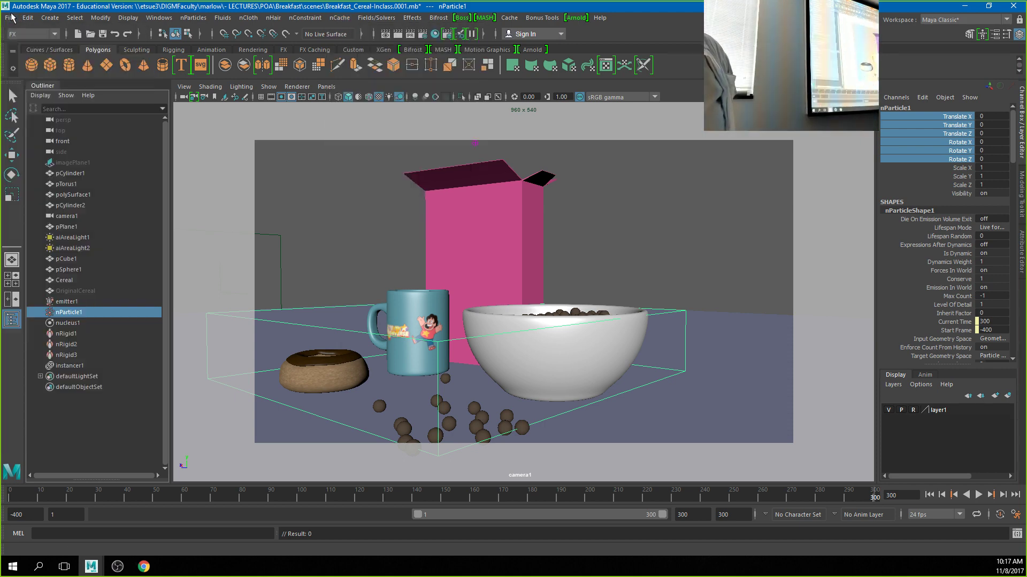
Save the scene as the next incremental version and close the application.
click(9, 17)
click(30, 82)
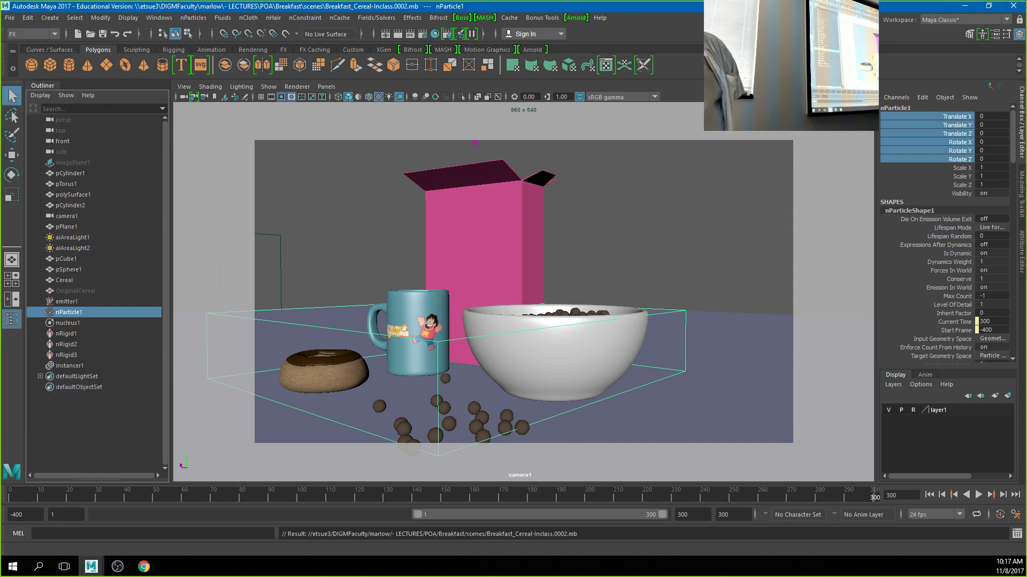
click(1013, 5)
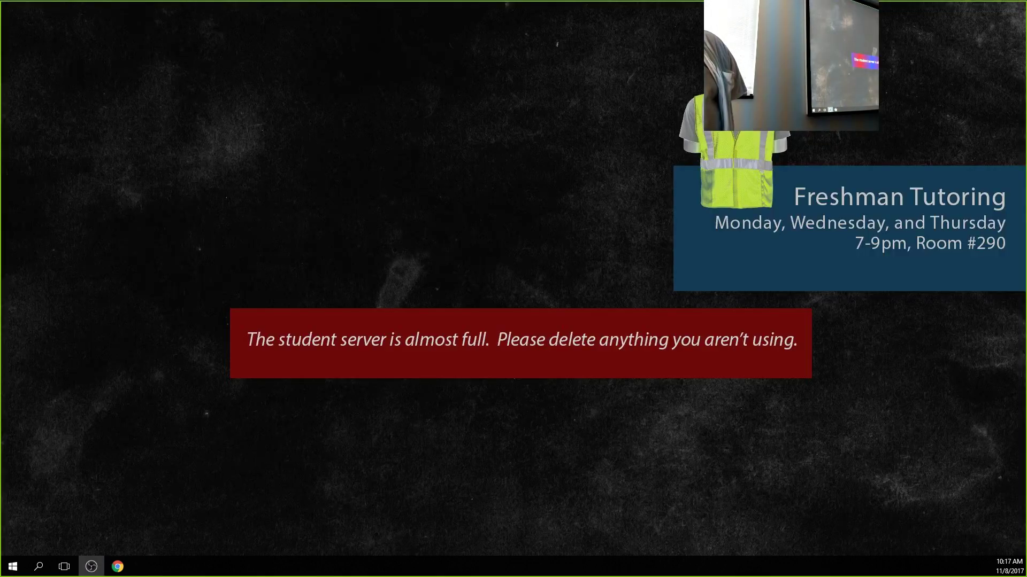